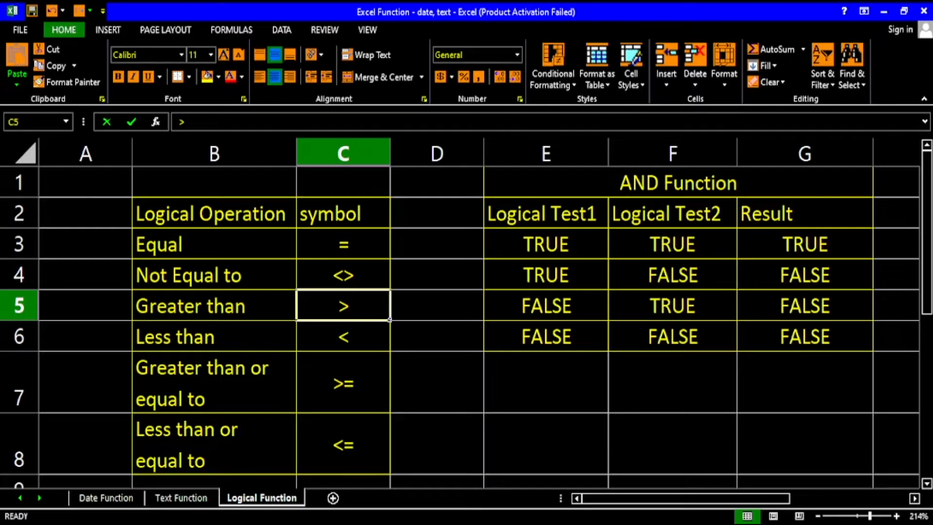
Examine the logical operations in B3:B8 and their matching comparison symbols in C3:C8.
left_click(218, 246)
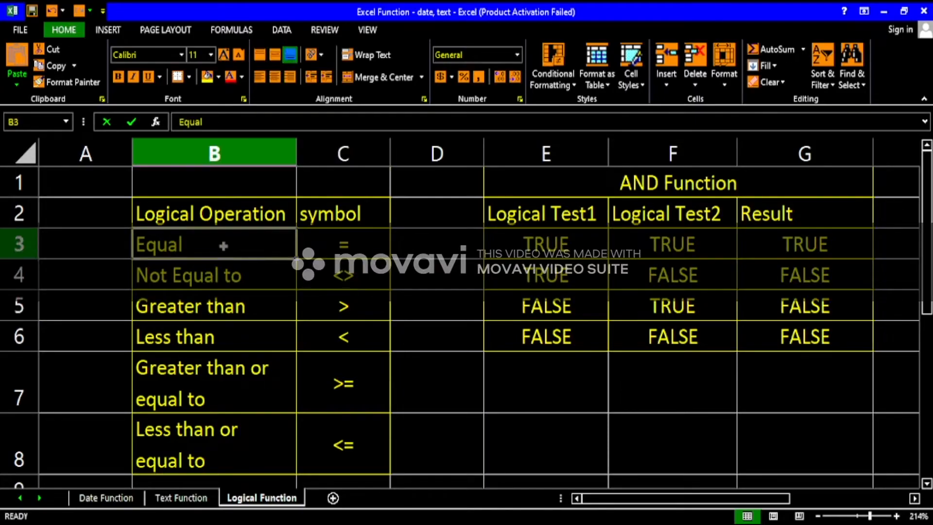
left_click(225, 272)
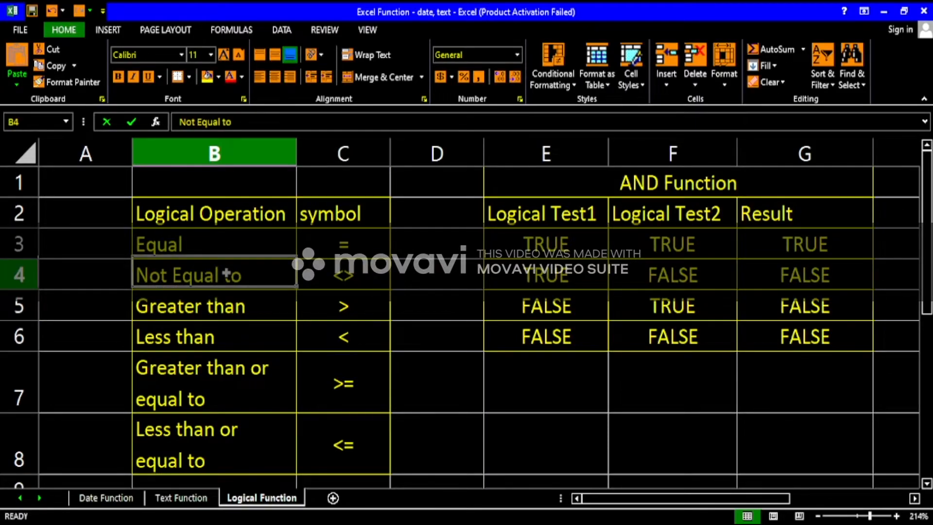
left_click(235, 339)
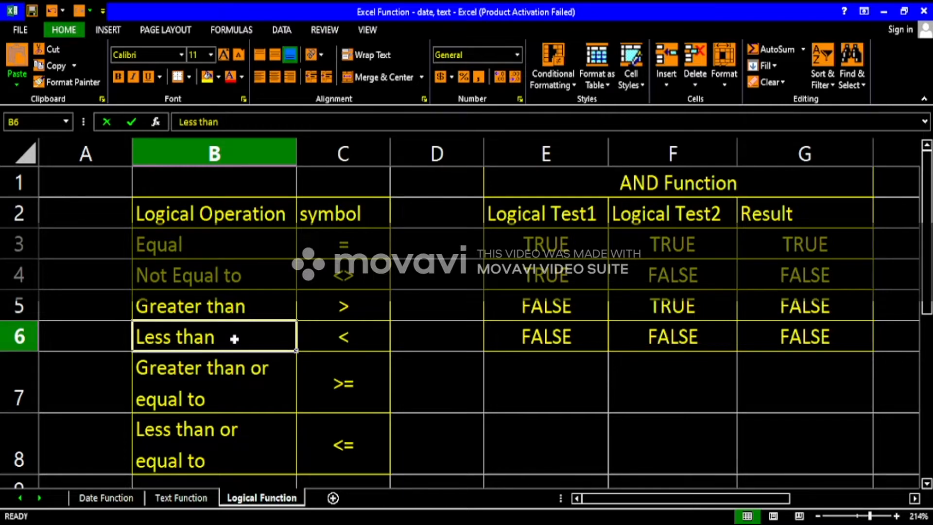
left_click_drag(332, 245, 345, 447)
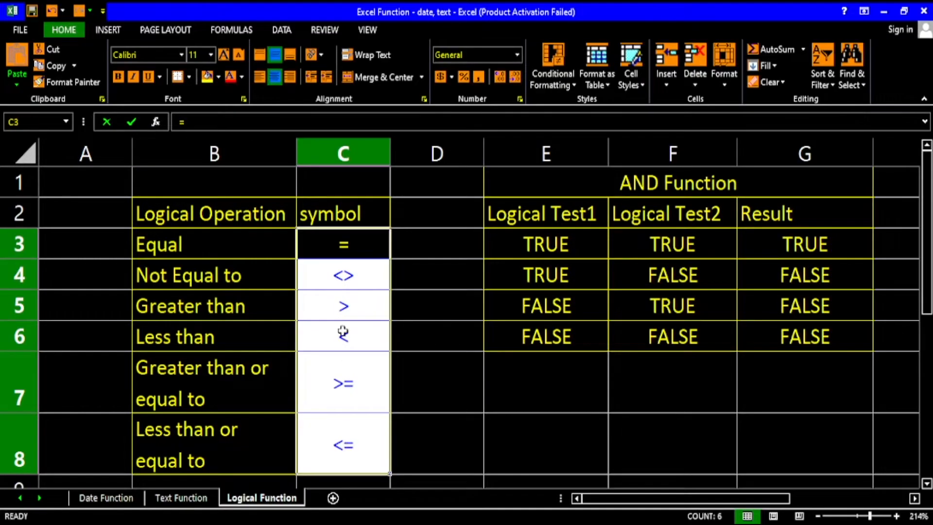
left_click(265, 245)
left_click_drag(335, 245, 328, 434)
left_click_drag(218, 241, 228, 428)
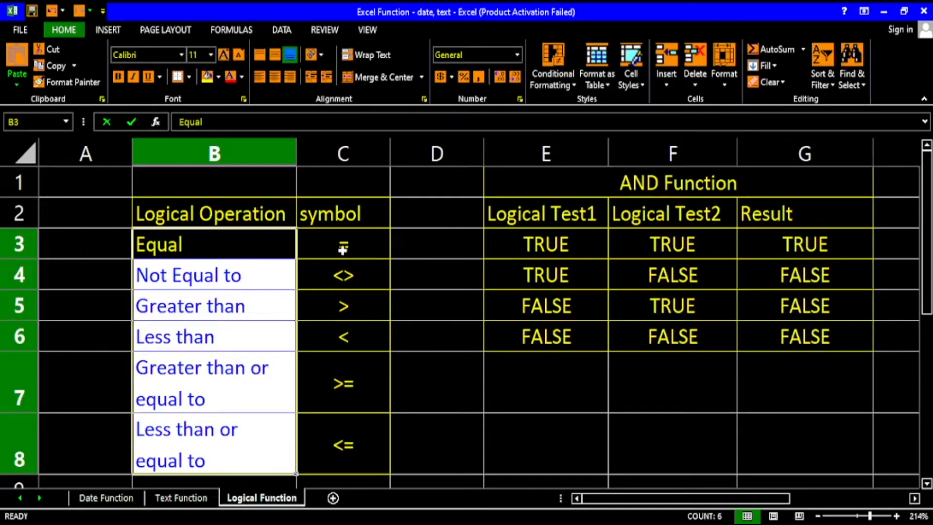
left_click_drag(342, 249, 348, 433)
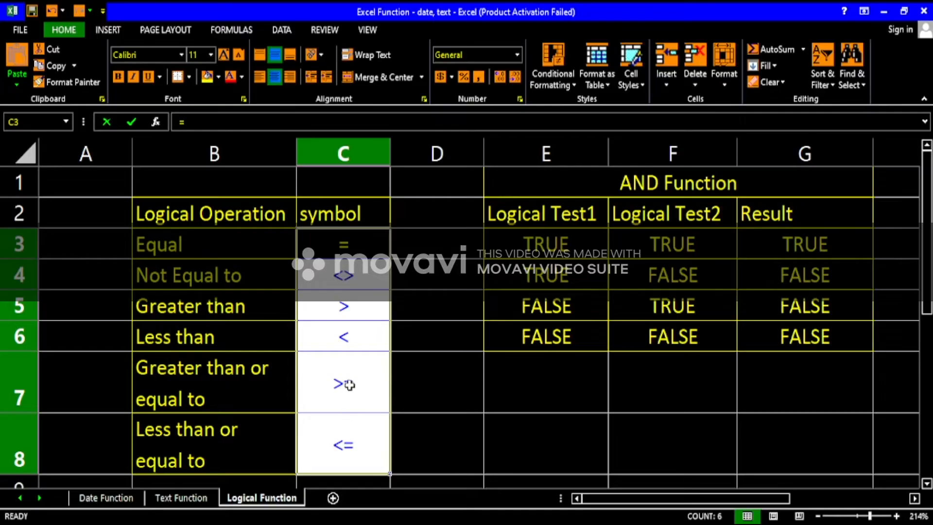
left_click(364, 274)
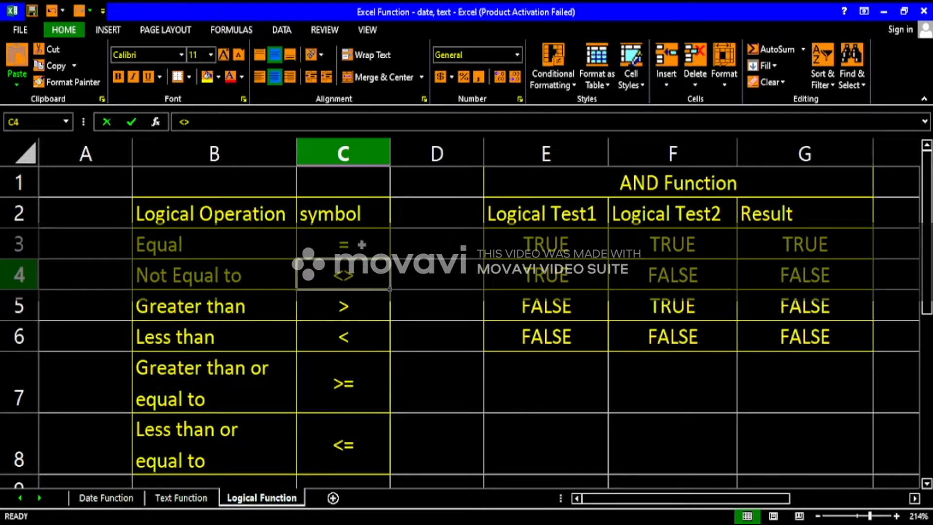
left_click(362, 244)
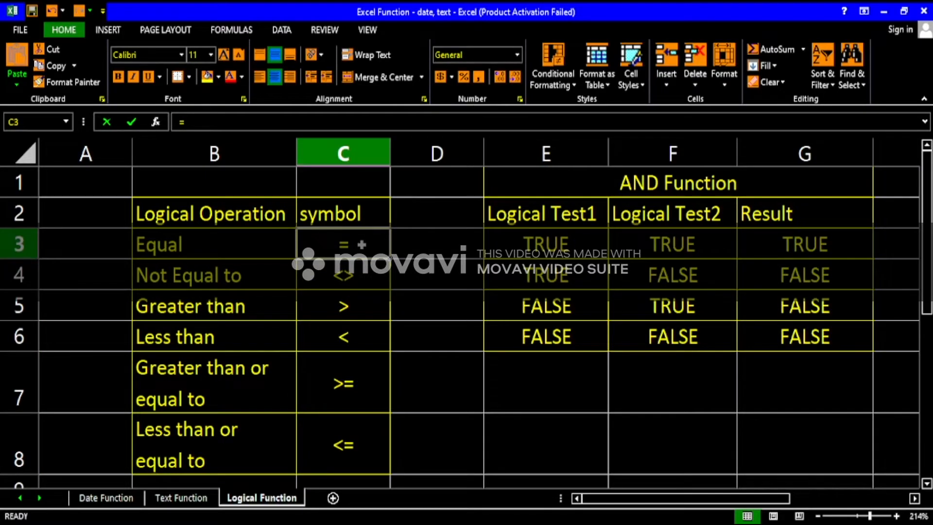
left_click(356, 276)
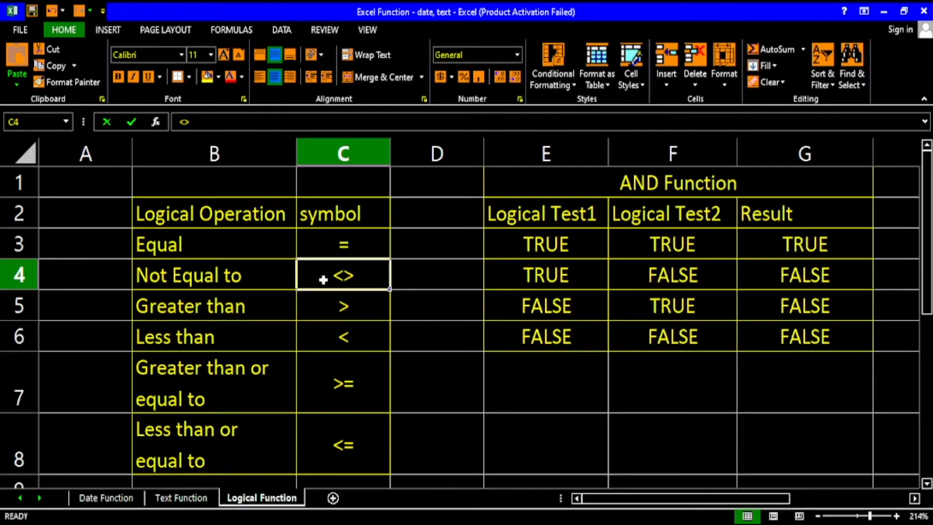
left_click(364, 298)
left_click(355, 344)
left_click(346, 388)
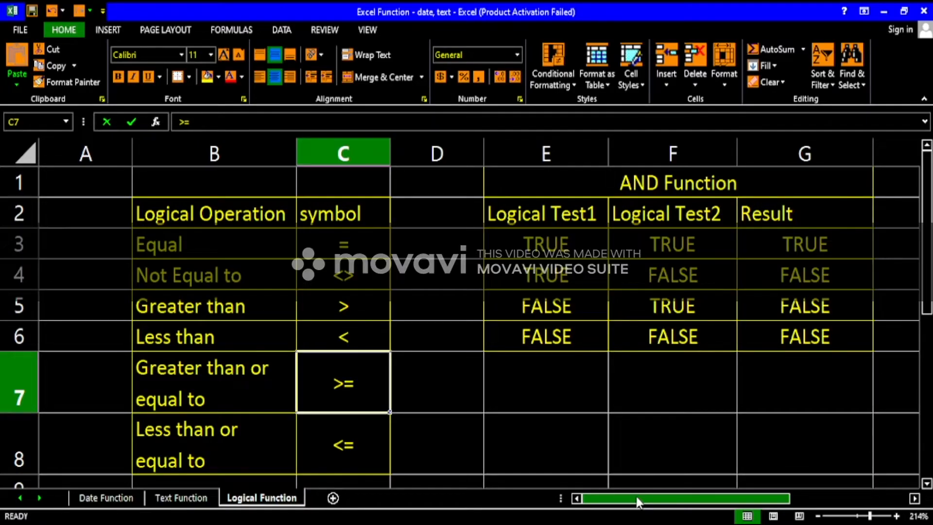
Examine the Logical Test1, Logical Test2 and Result columns of the AND Function and OR Function tables.
left_click_drag(636, 497, 744, 496)
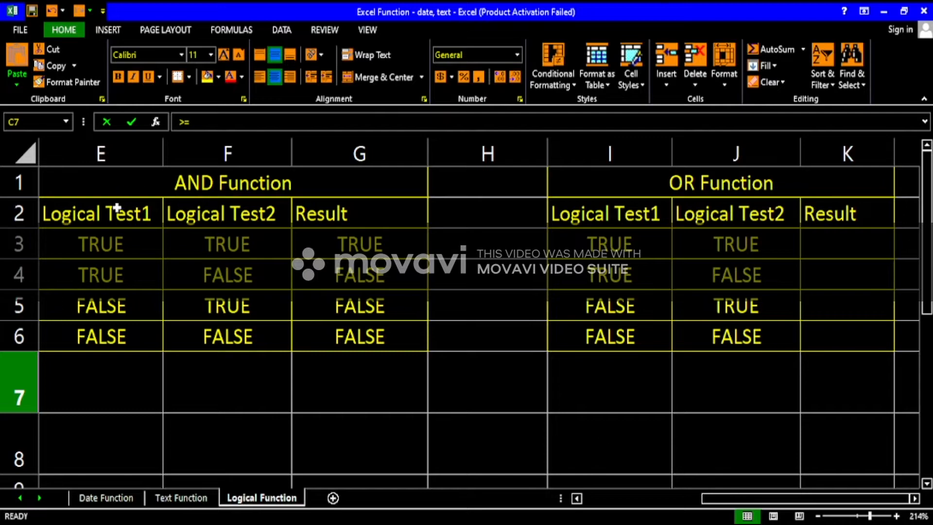
left_click_drag(116, 212, 116, 330)
left_click_drag(238, 214, 246, 342)
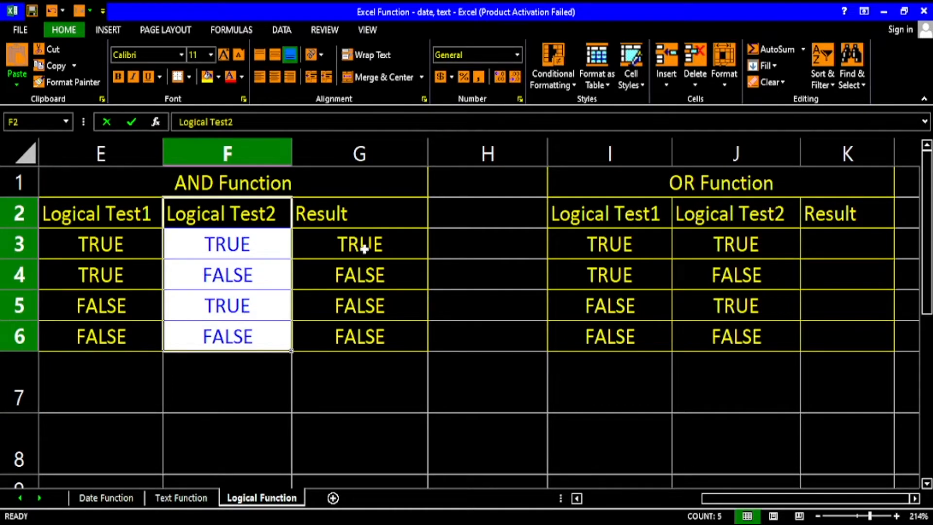
left_click(370, 217)
left_click_drag(625, 222, 625, 340)
left_click_drag(767, 217, 755, 324)
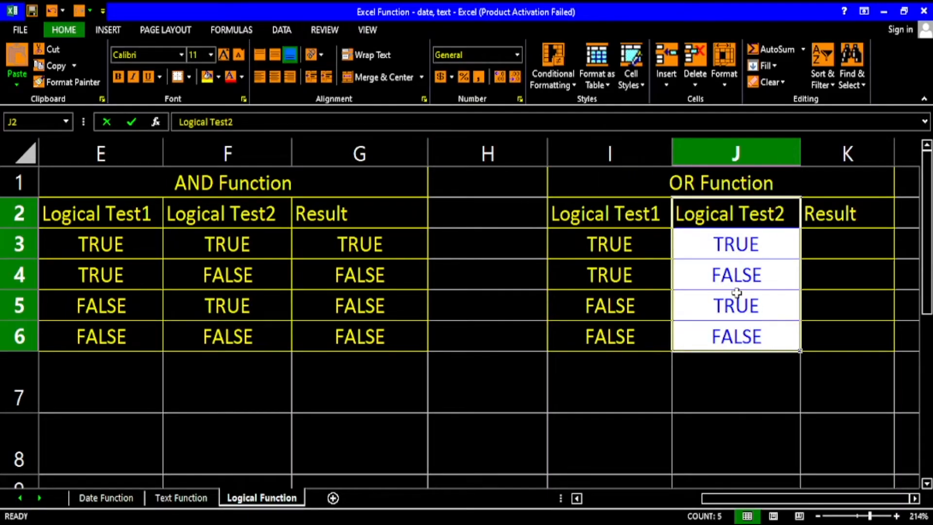
left_click(617, 206)
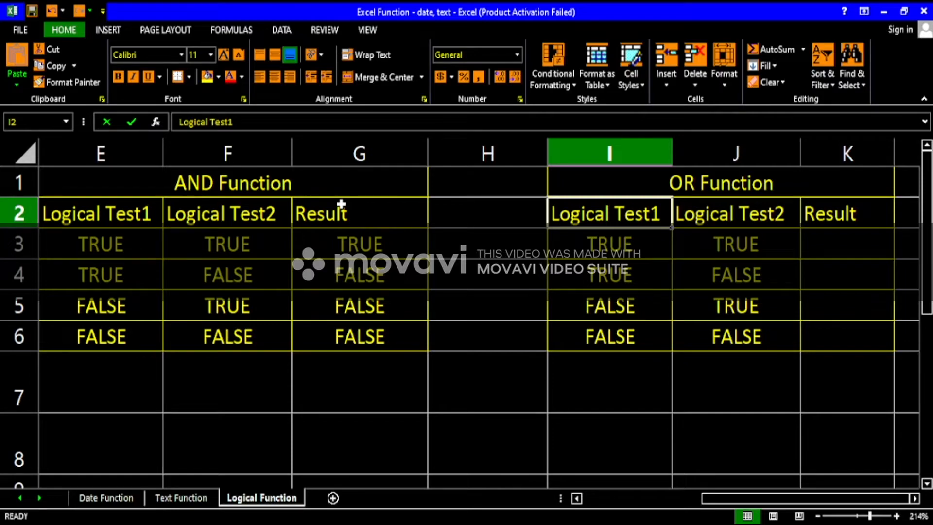
Clear the existing results in G3:G6 of the AND Function table.
left_click(255, 181)
left_click_drag(340, 244, 342, 344)
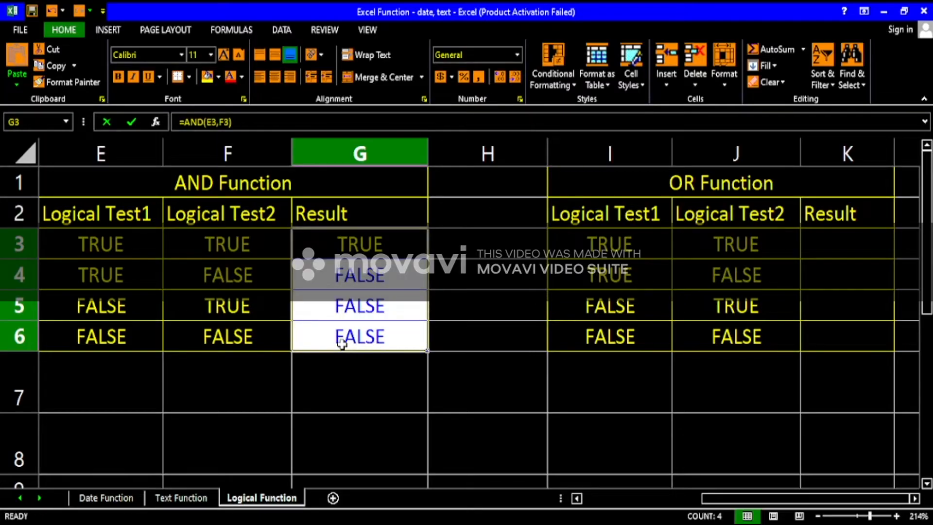
key("Delete")
Enter the formula =AND(E3,F3) in cell G3 of the AND Function table.
left_click(353, 251)
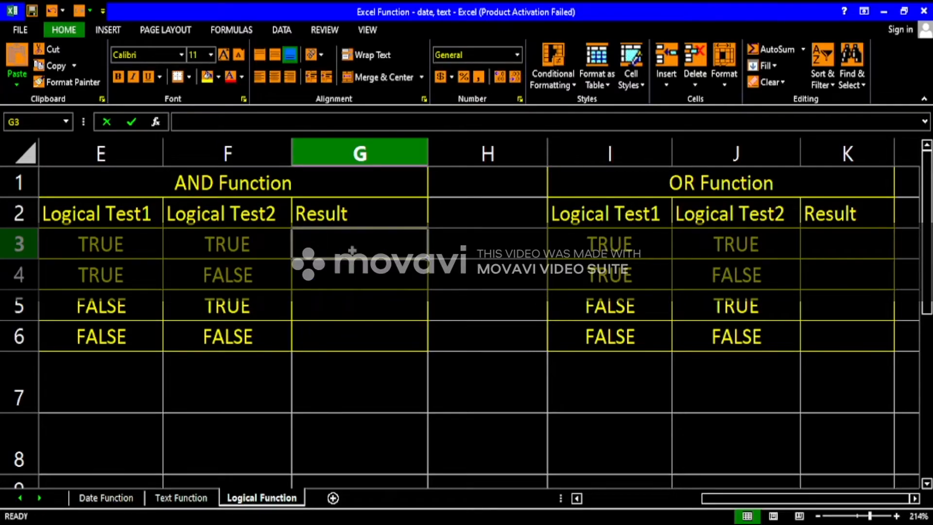
type("=")
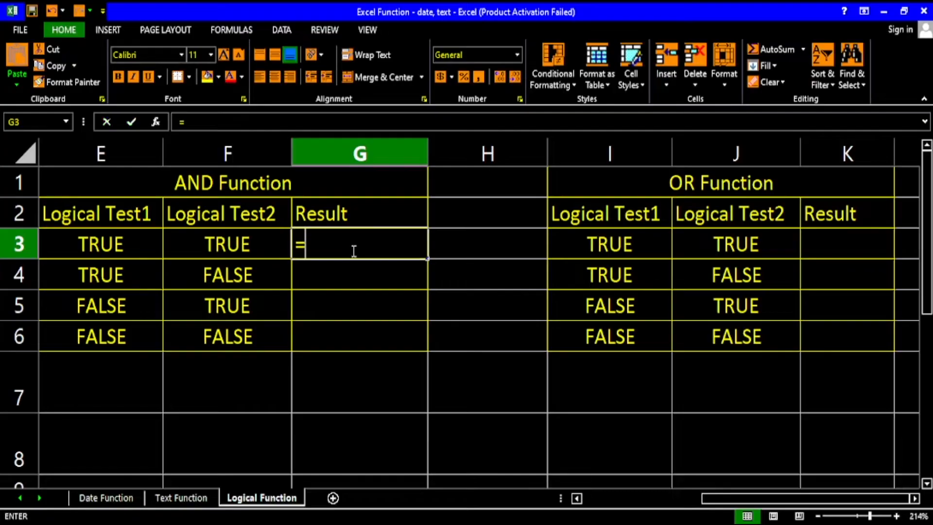
type("and(")
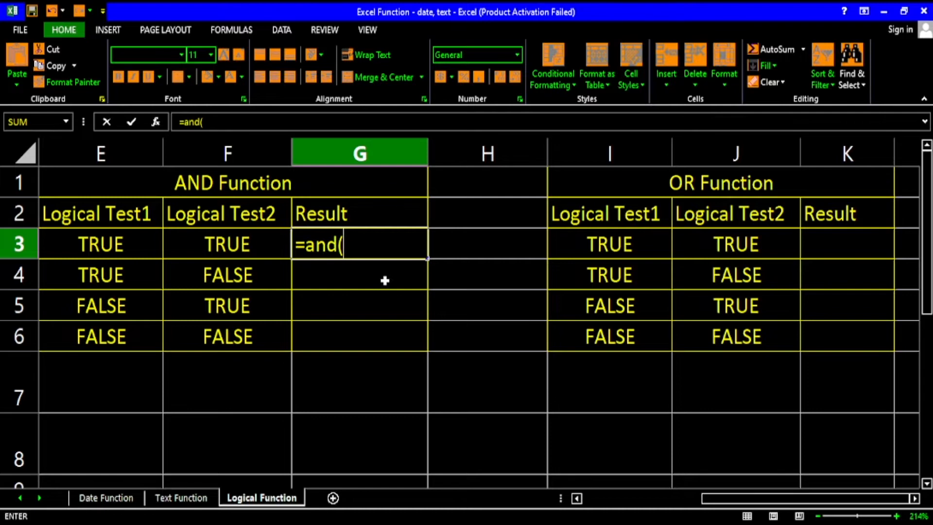
left_click(111, 244)
type(",")
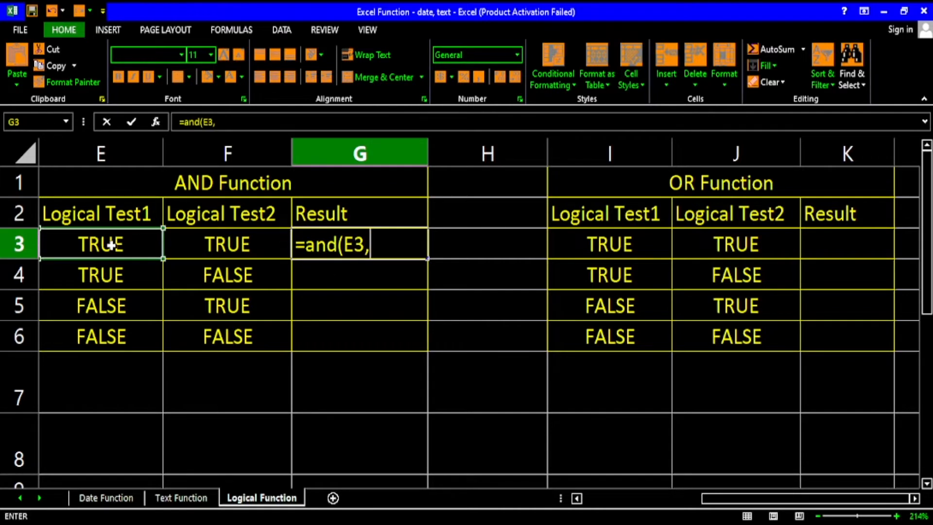
left_click(255, 250)
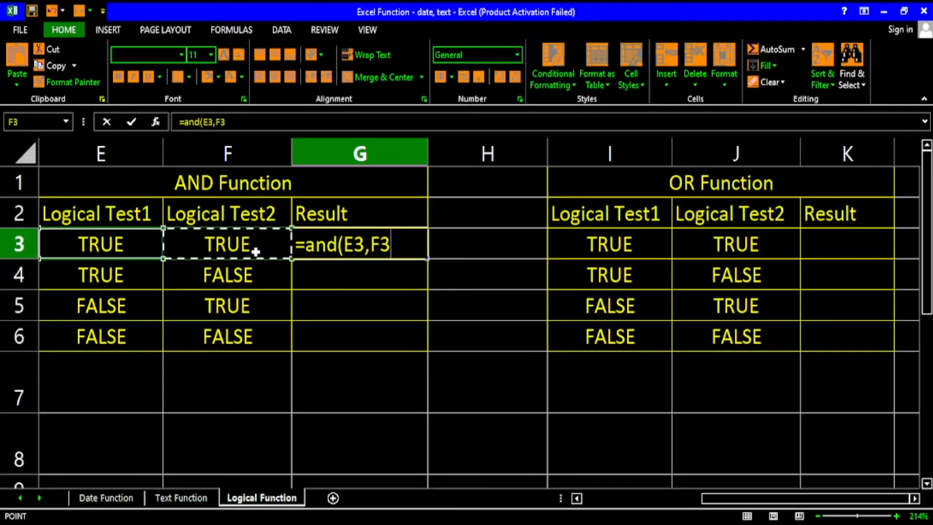
type(")")
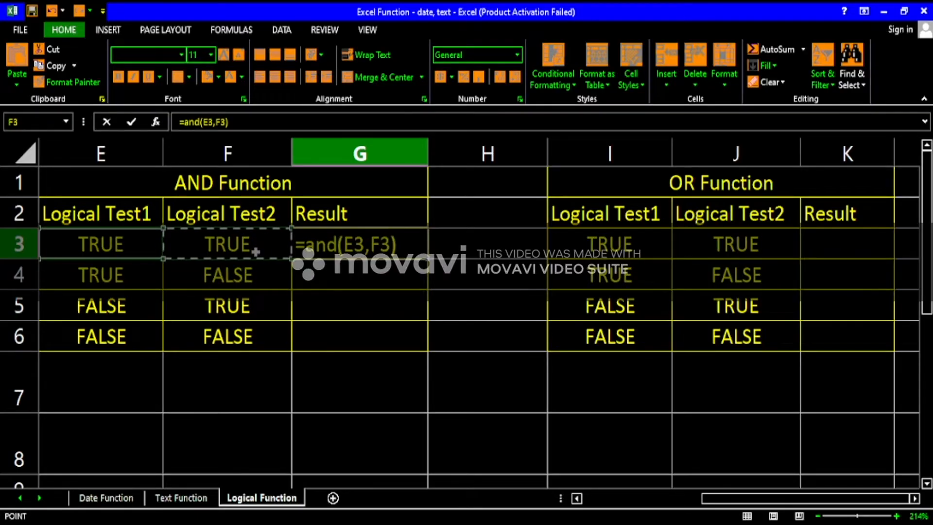
key("Return")
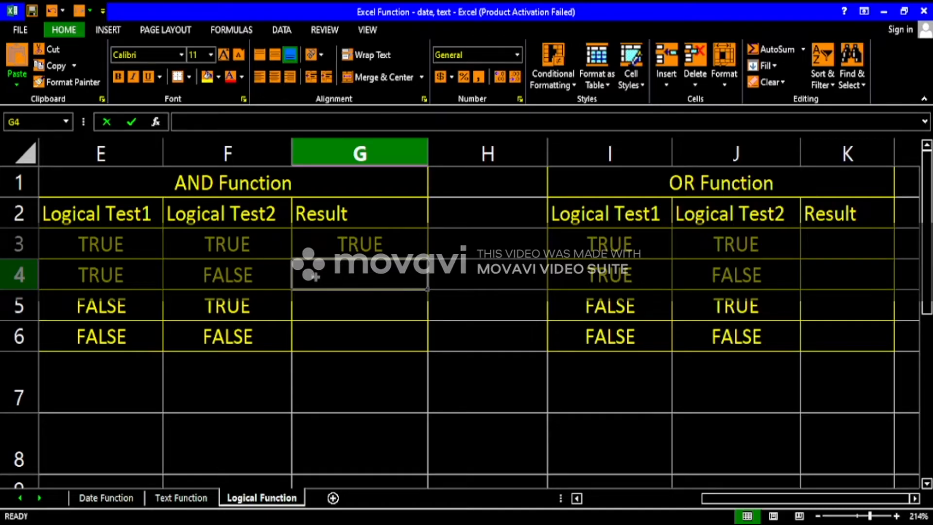
Enter an AND formula in cell G4 that tests E4 and F4.
type("=and(")
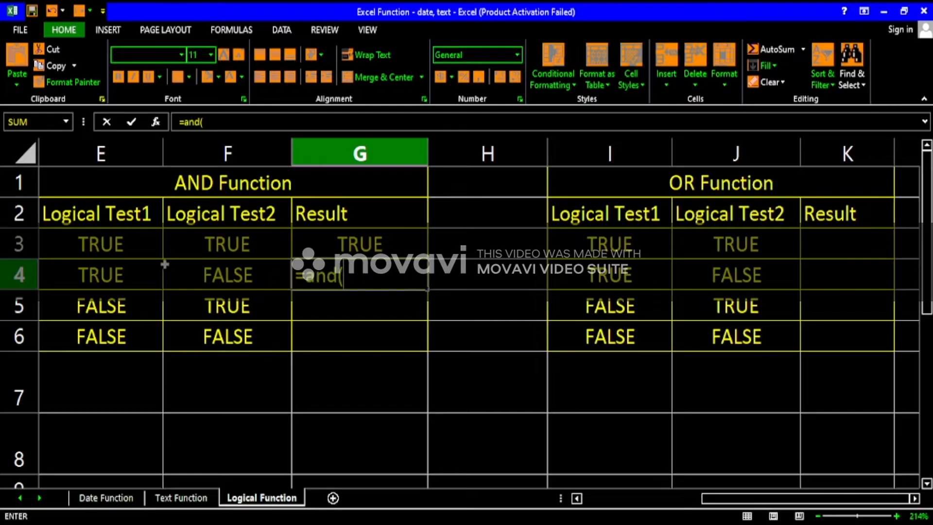
left_click(112, 274)
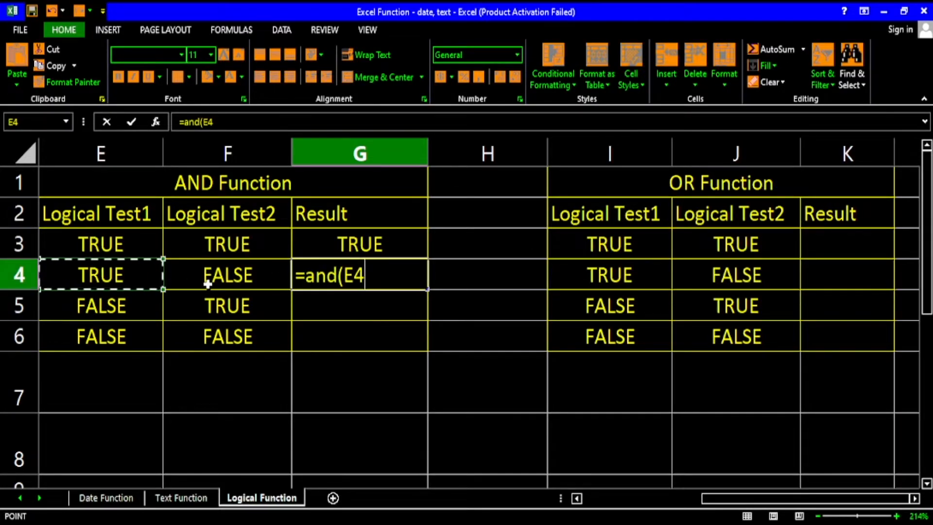
type(",")
left_click(235, 288)
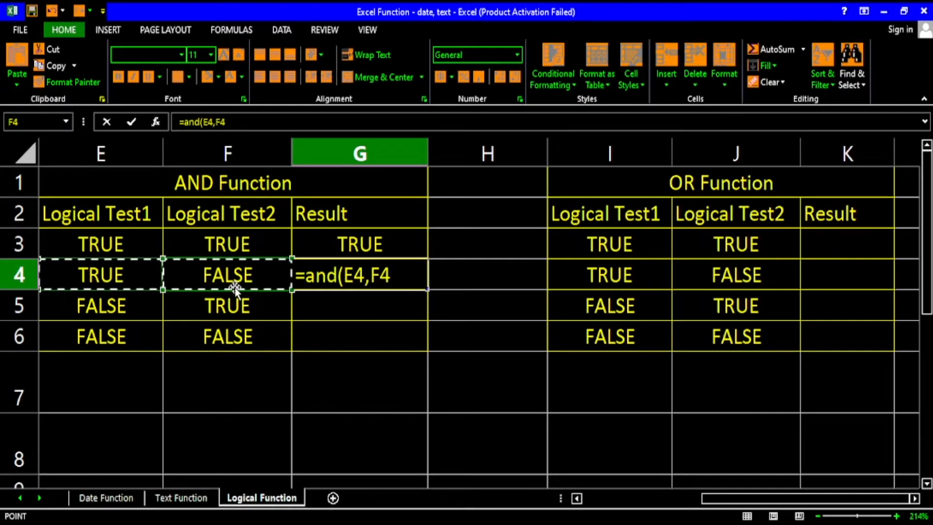
key("Return")
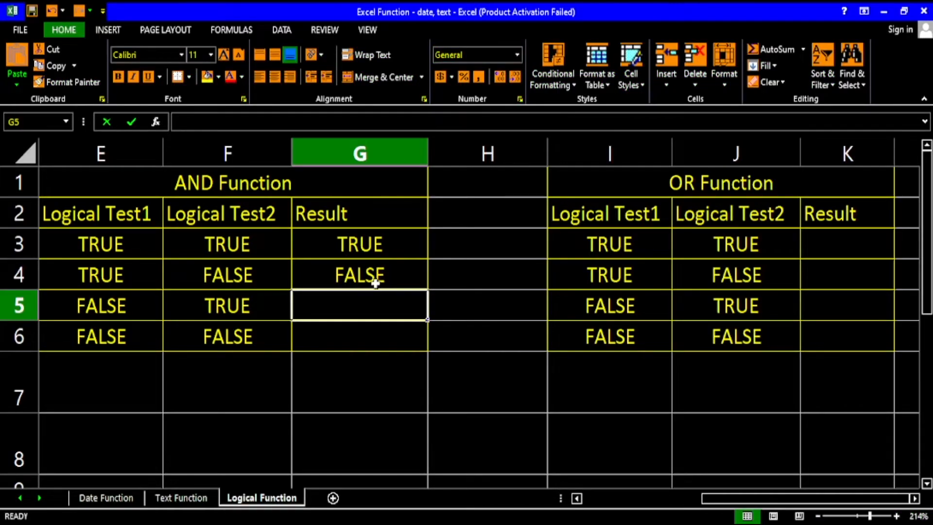
Enter an AND formula in cell G5 that tests E5 and F5.
type("=")
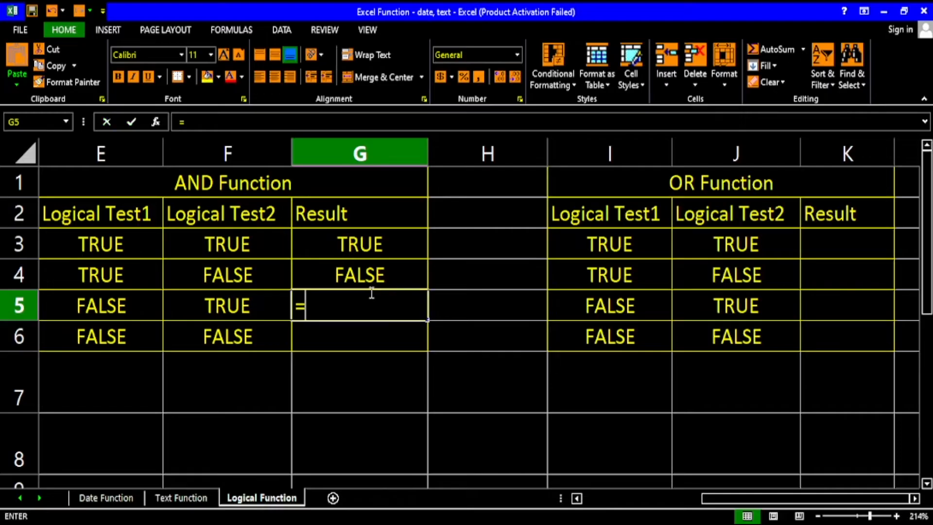
type("and(")
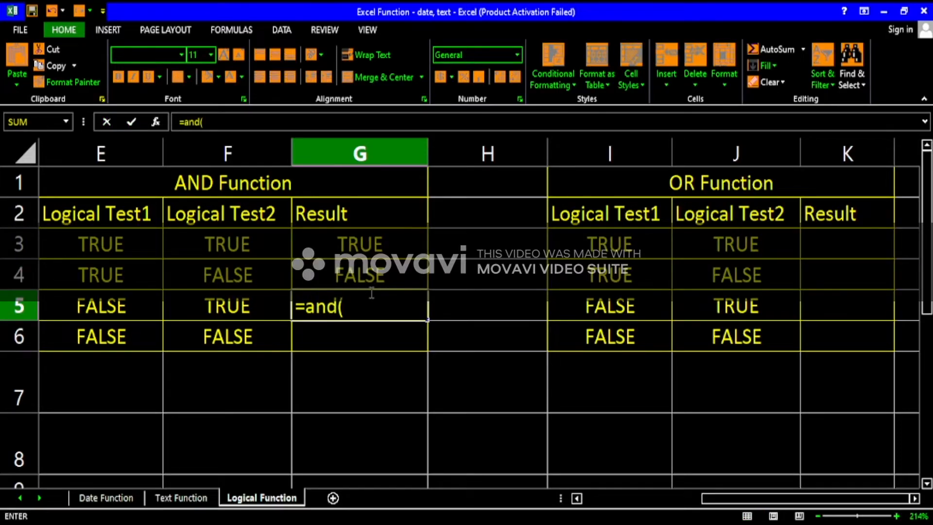
left_click(111, 311)
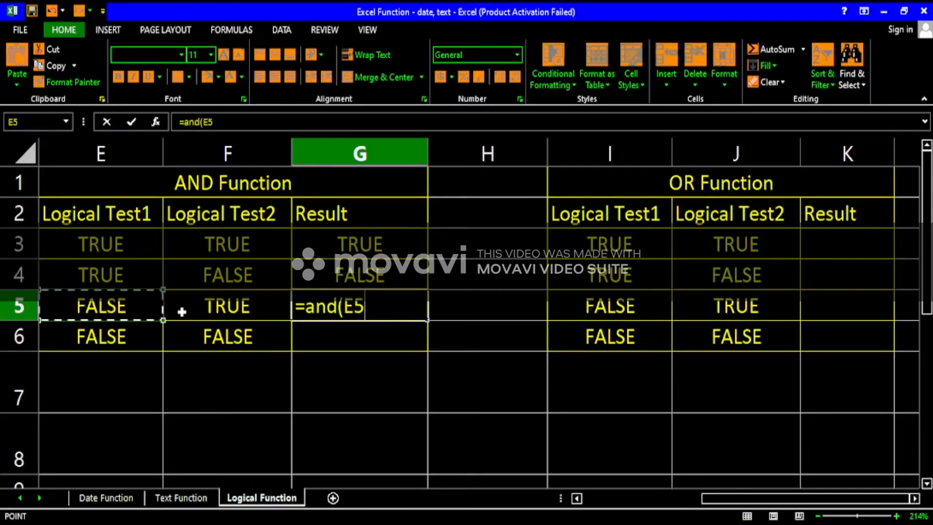
type(",")
left_click(236, 312)
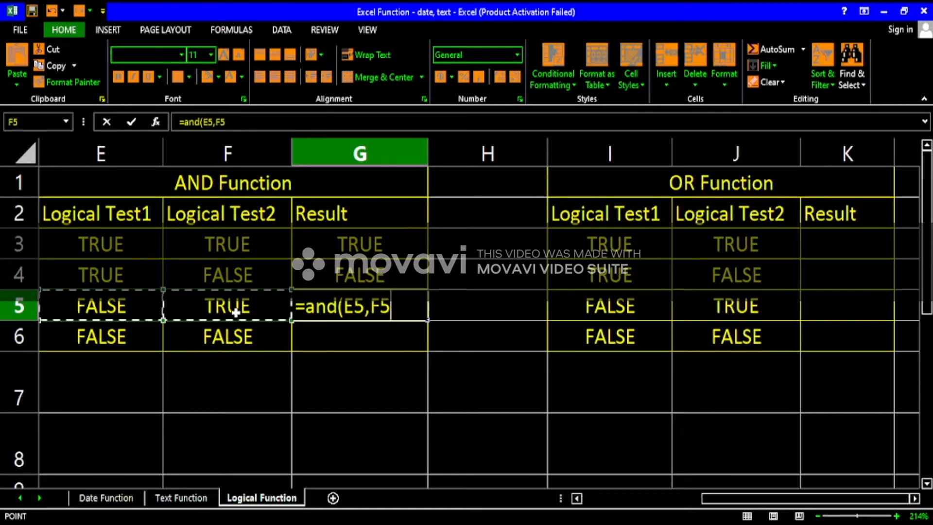
key("Return")
left_click(340, 308)
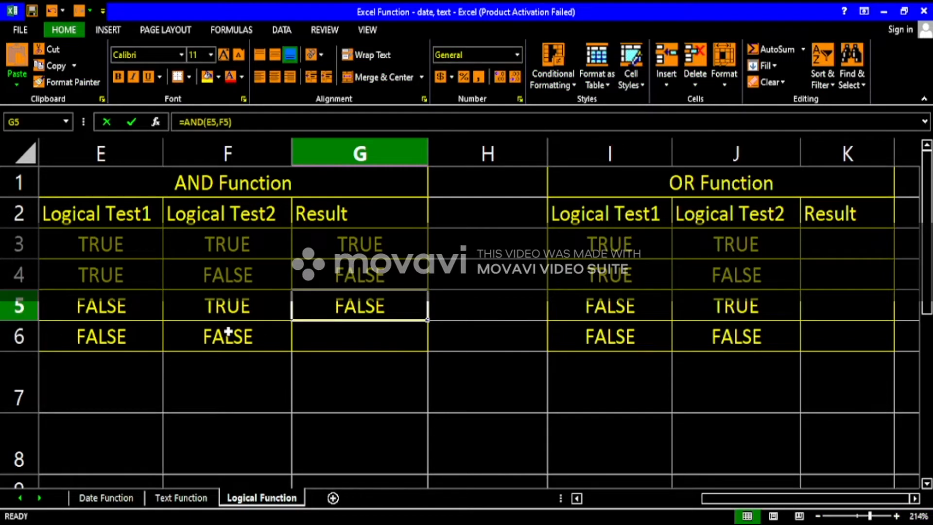
Enter an AND formula in cell G6 that tests E6 and F6.
left_click(367, 336)
type("=")
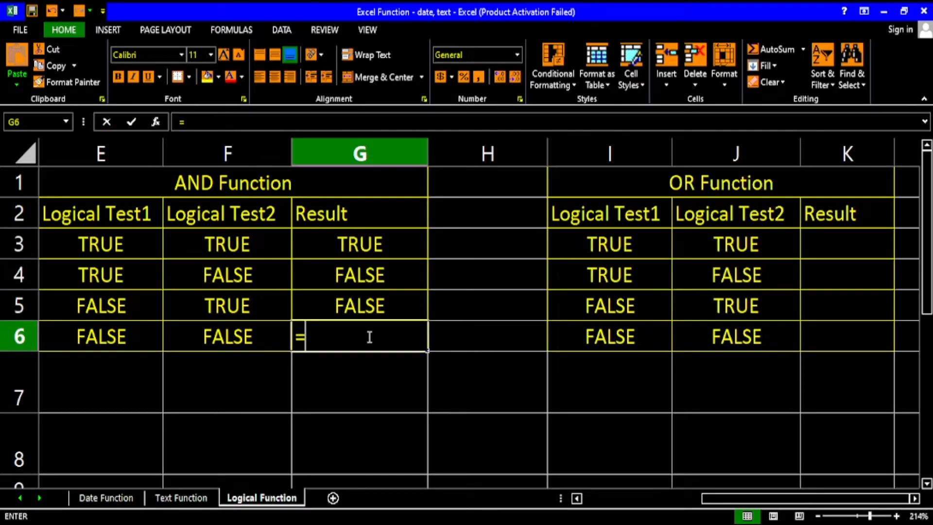
type("and(")
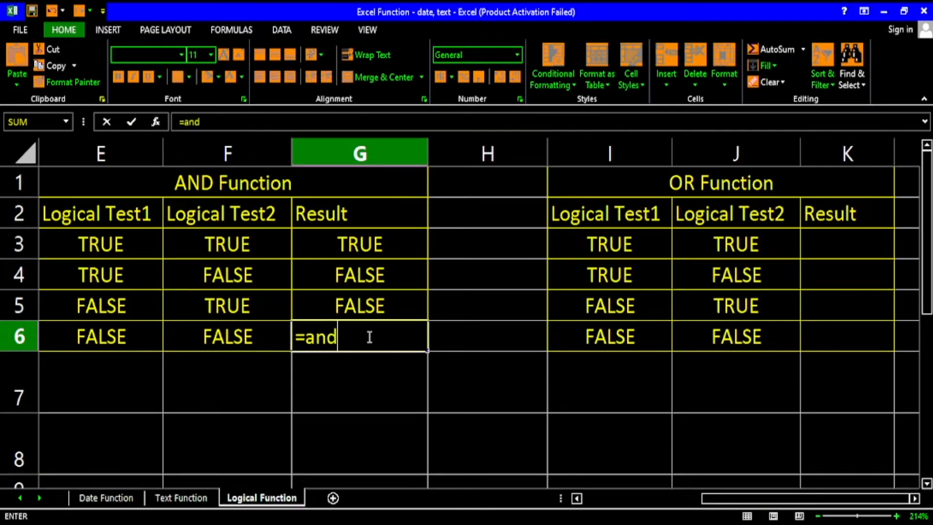
left_click(129, 337)
type(",")
left_click(270, 340)
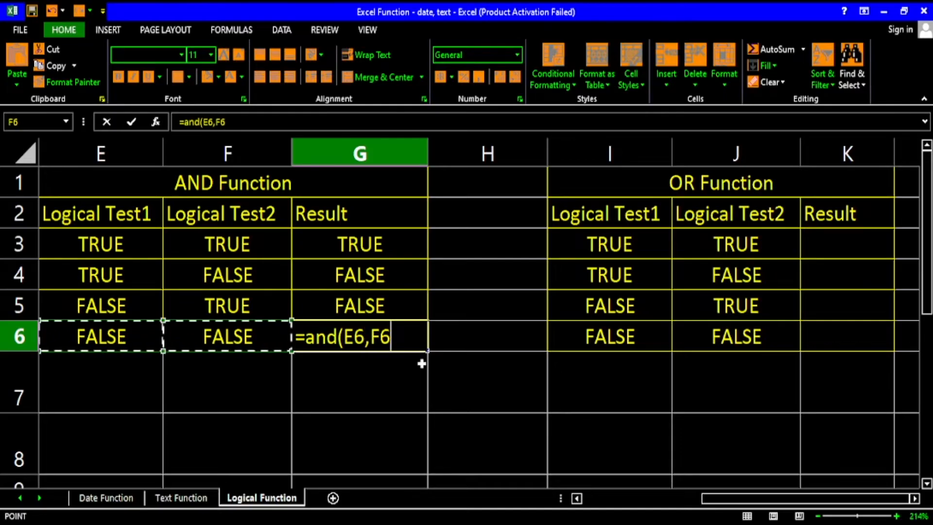
key("Return")
left_click(393, 330)
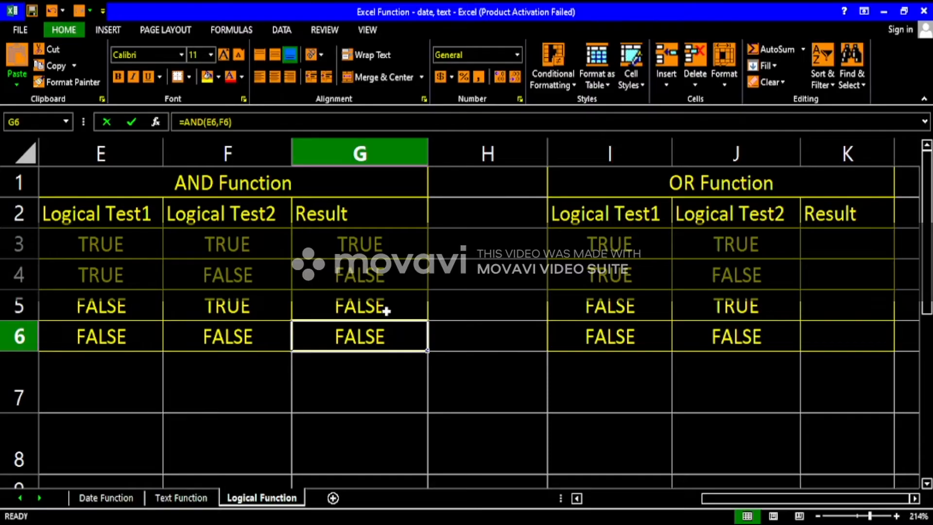
Review the AND formulas in G5, G4 and G3 under the AND Function heading.
left_click(386, 311)
left_click(368, 272)
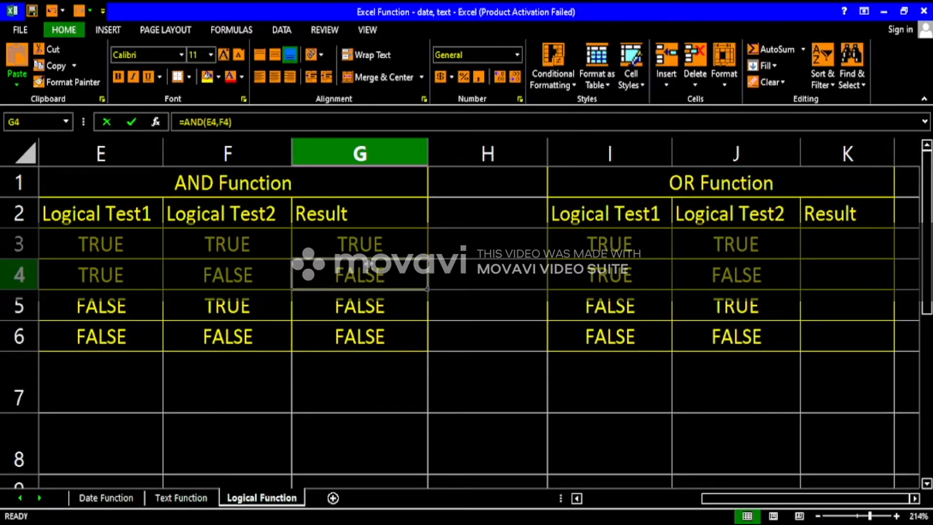
left_click(369, 252)
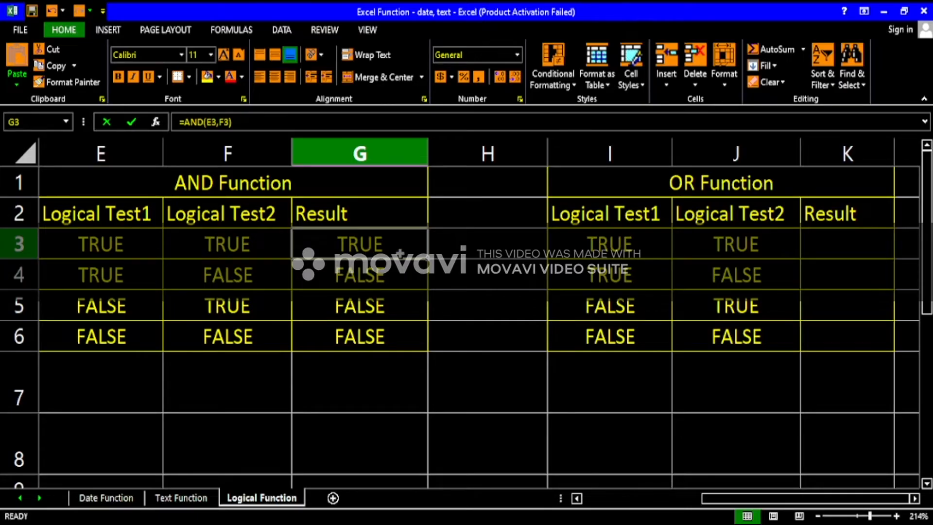
left_click(266, 192)
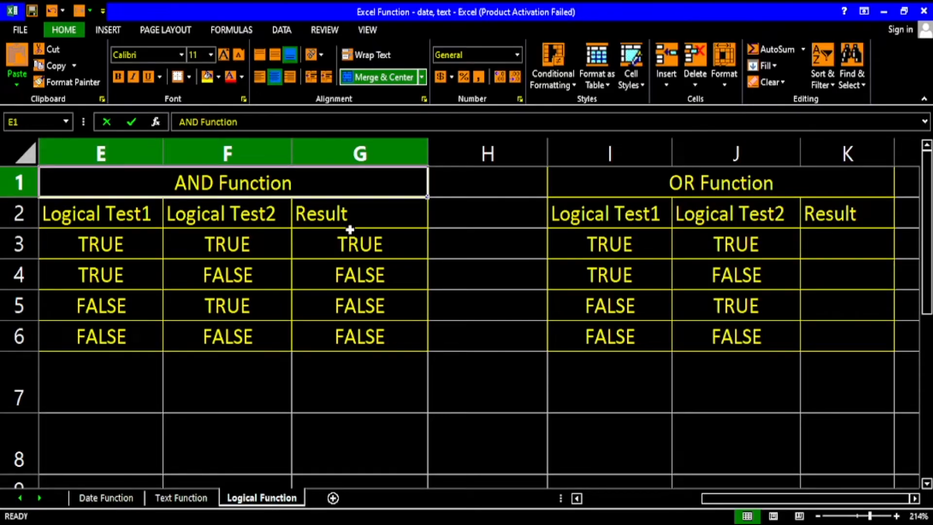
double_click(359, 244)
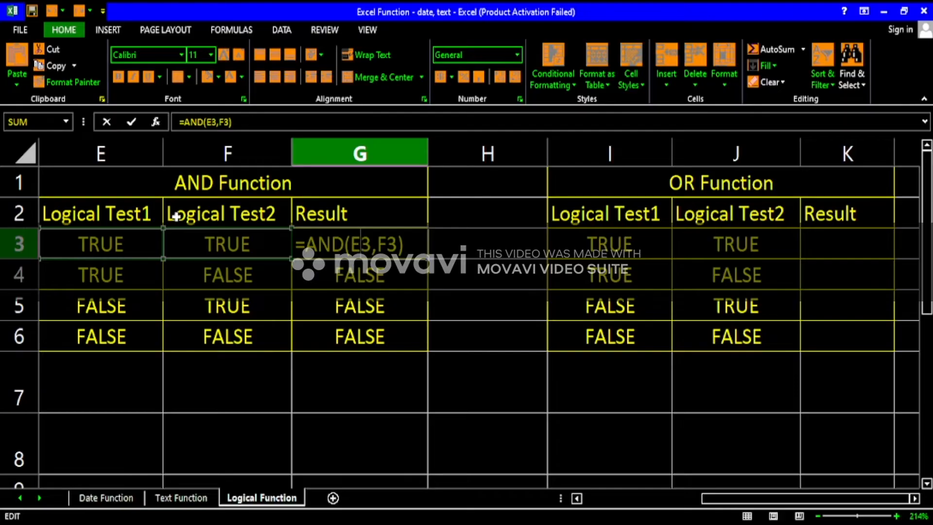
type("\\")
key("Return")
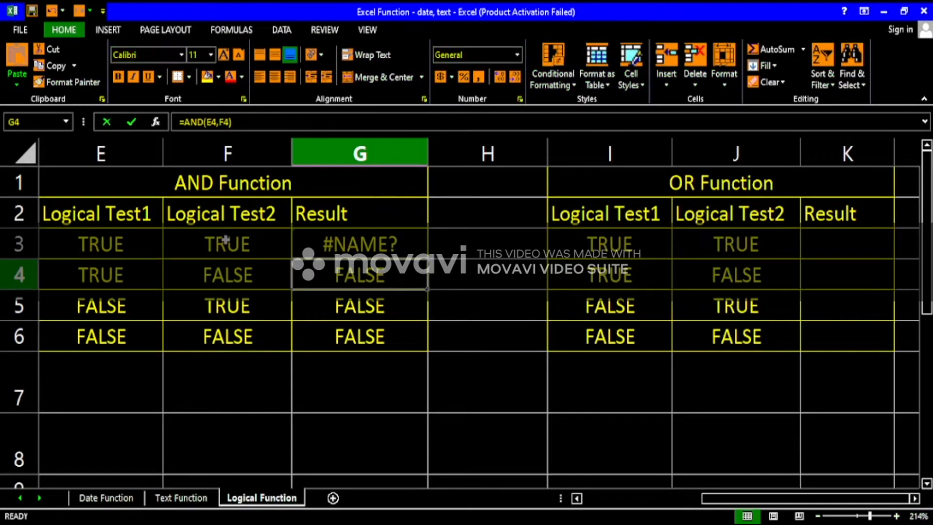
key("ctrl+z")
Examine G4's AND formula and compare the Logical Test1 and Logical Test2 values in the AND Function table.
double_click(363, 279)
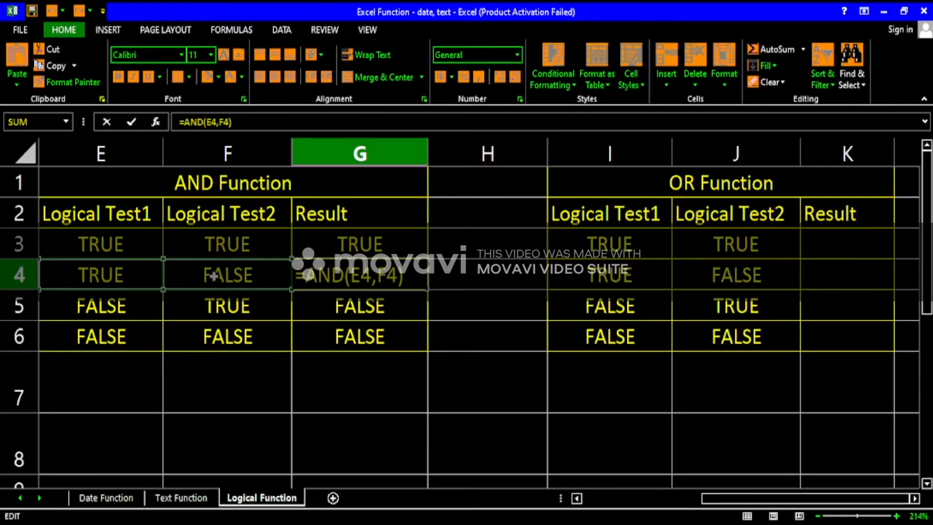
left_click_drag(378, 276, 397, 275)
key("Return")
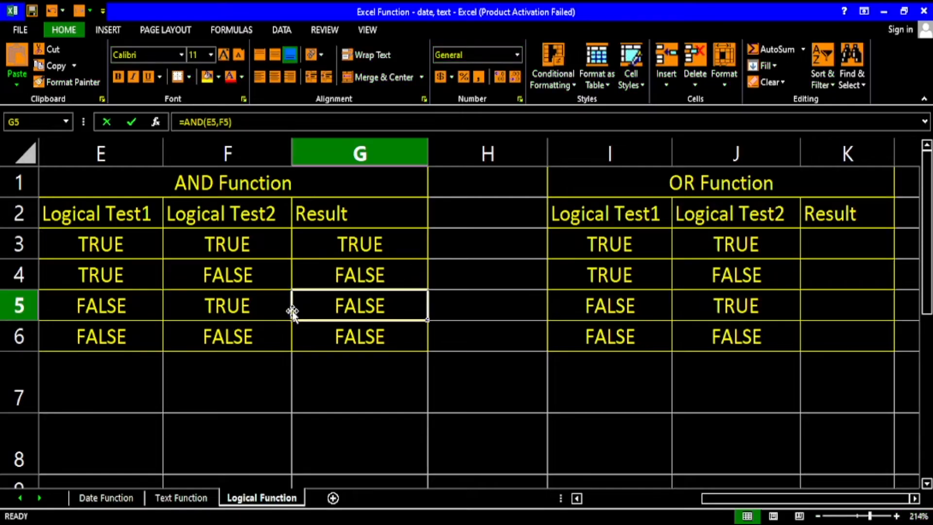
left_click(203, 275)
left_click(128, 304)
left_click(199, 333)
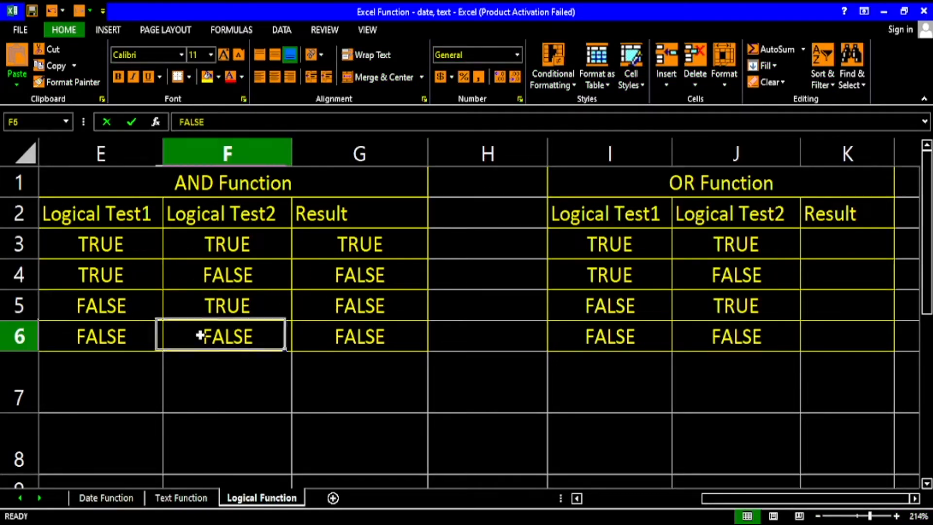
left_click(152, 309)
left_click(212, 282)
left_click(138, 277)
left_click(221, 185)
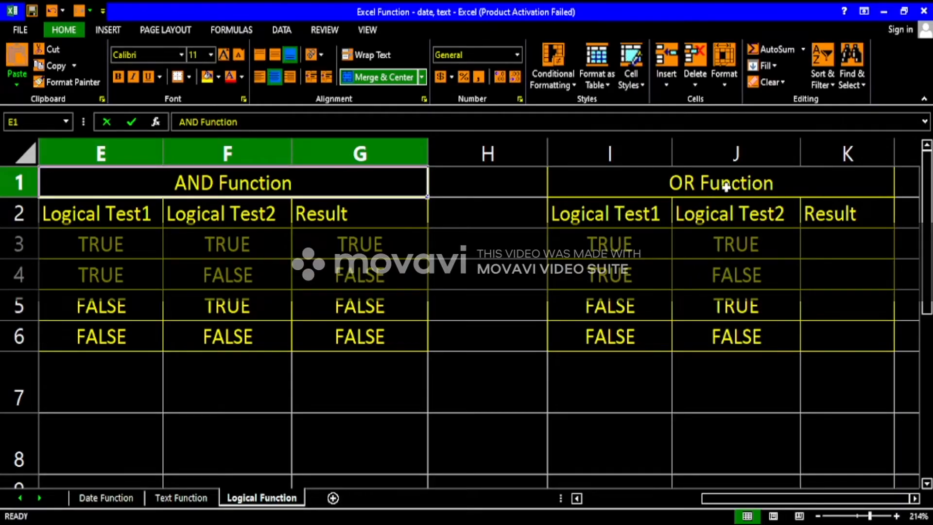
Enter an OR formula in cell K3 of the OR Function table that tests I3 and J3.
left_click(821, 252)
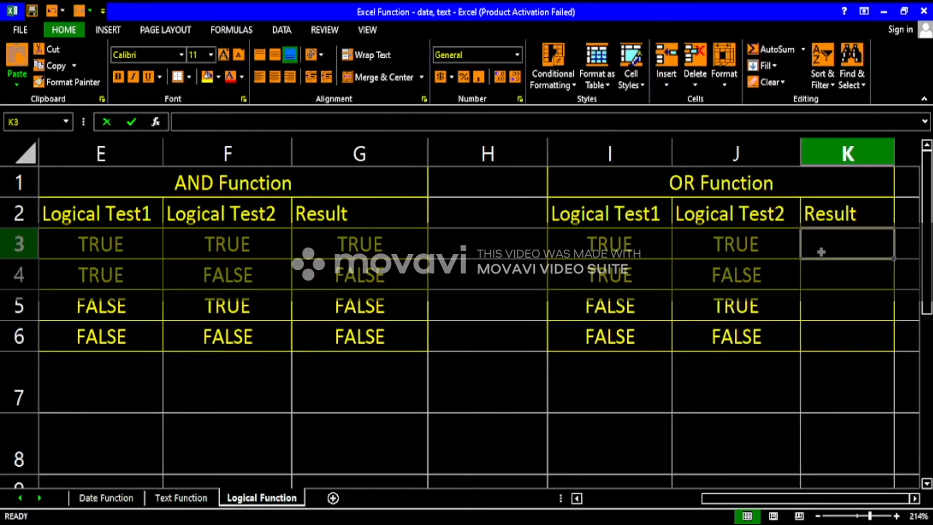
double_click(821, 252)
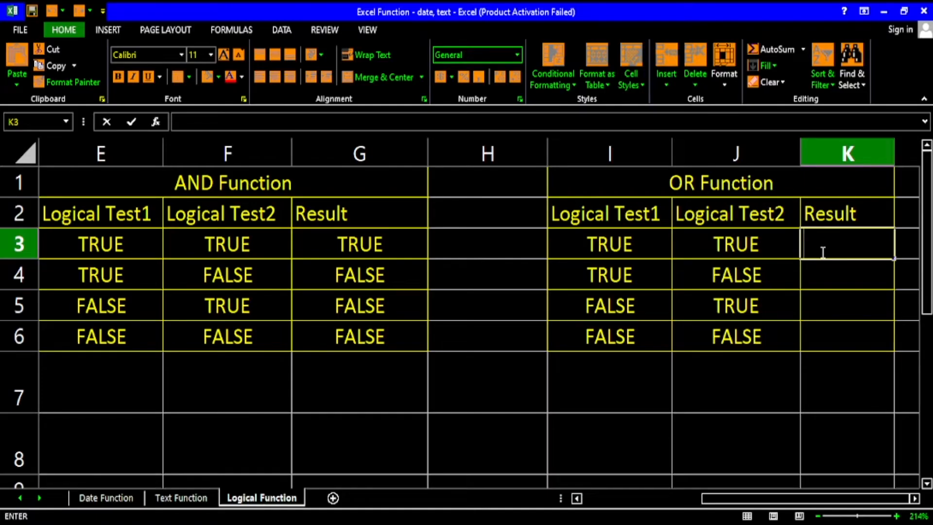
type("=or")
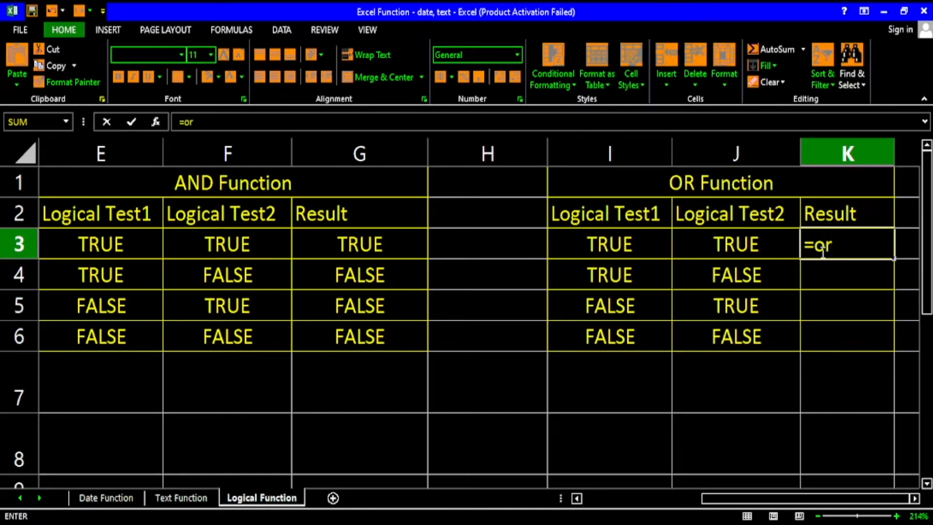
type("(")
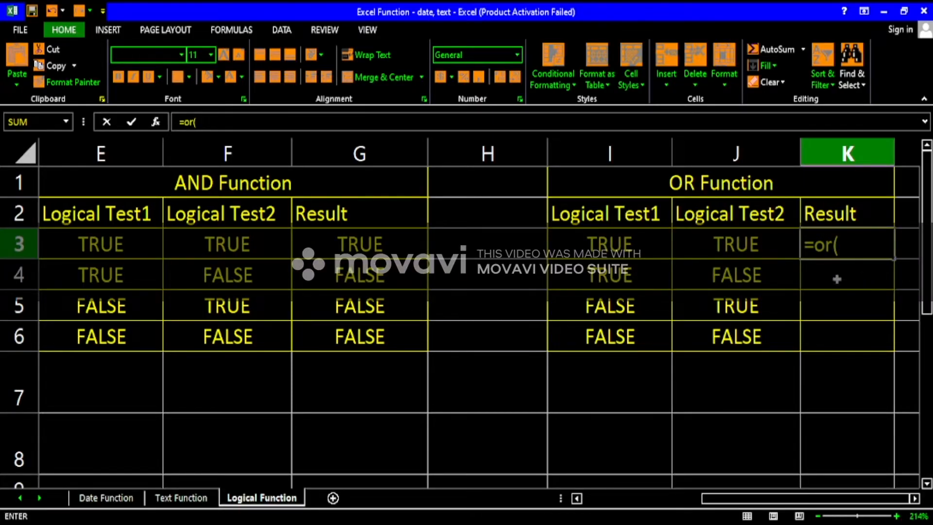
left_click(631, 249)
type(",")
left_click(713, 251)
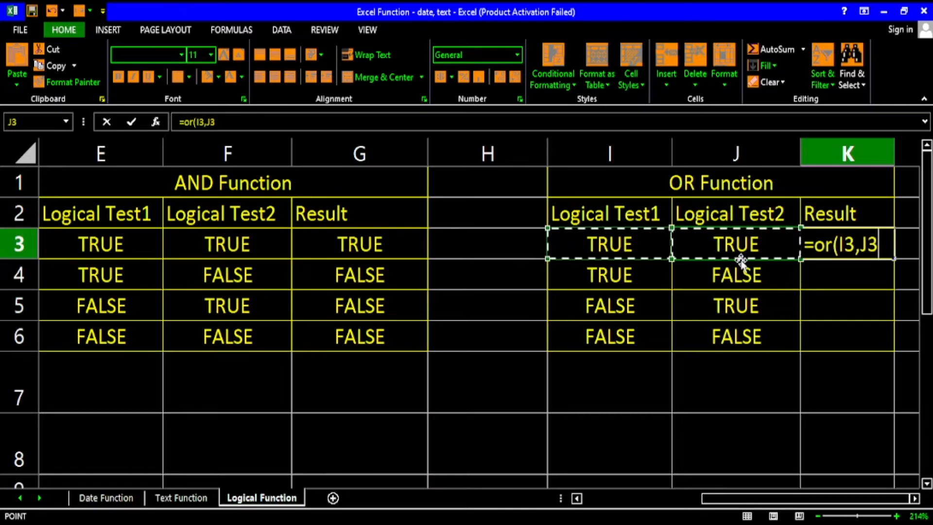
key("Return")
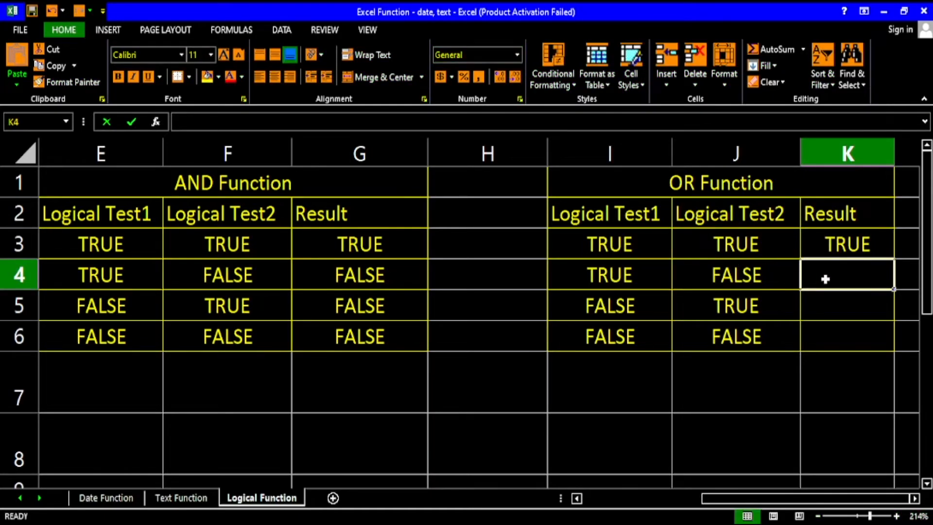
Enter an OR formula in cell K4 that tests I4 and J4.
type("=or(")
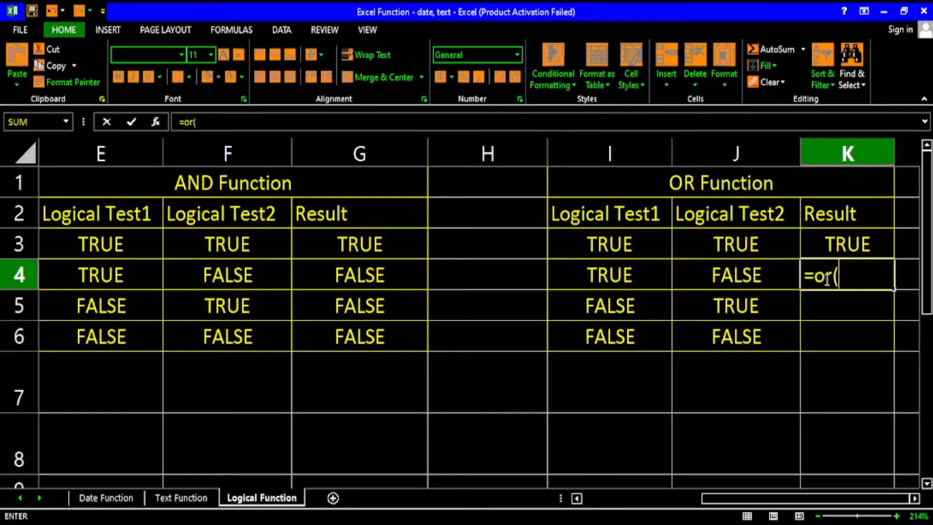
left_click(626, 273)
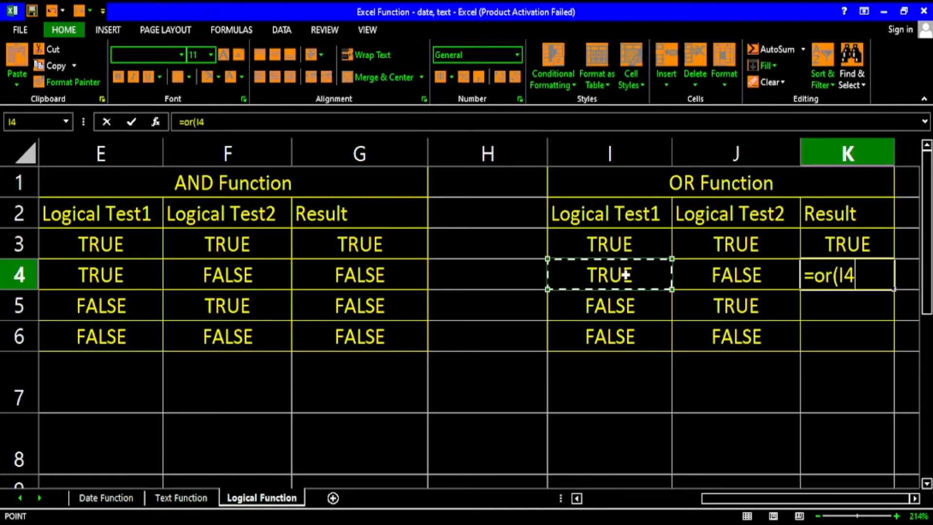
type(",")
left_click(723, 280)
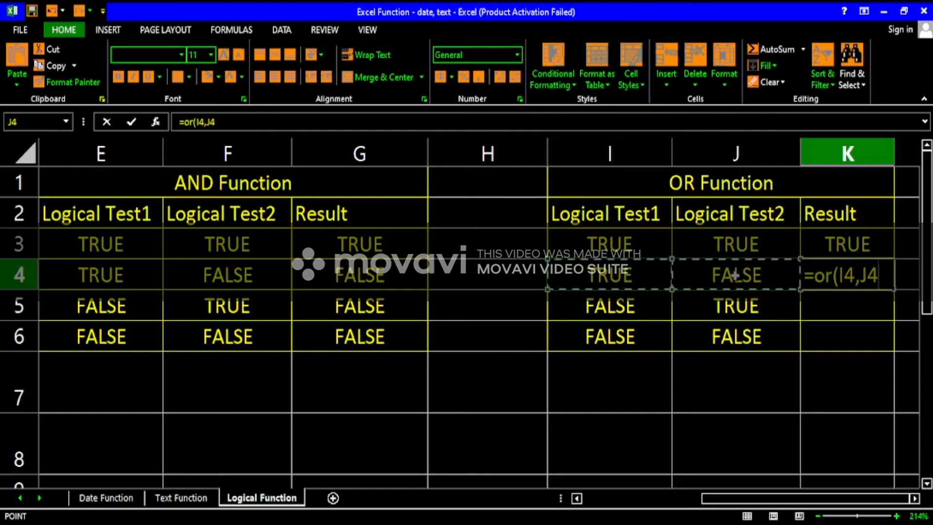
key("Return")
Fill the OR formula from K4 down through K6 and inspect the copied formula in K6.
left_click(834, 278)
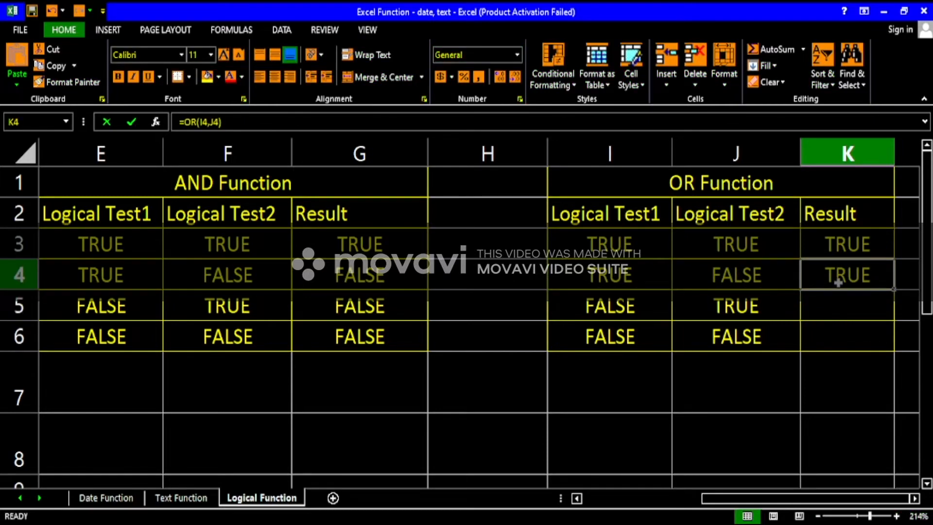
left_click_drag(891, 292, 888, 336)
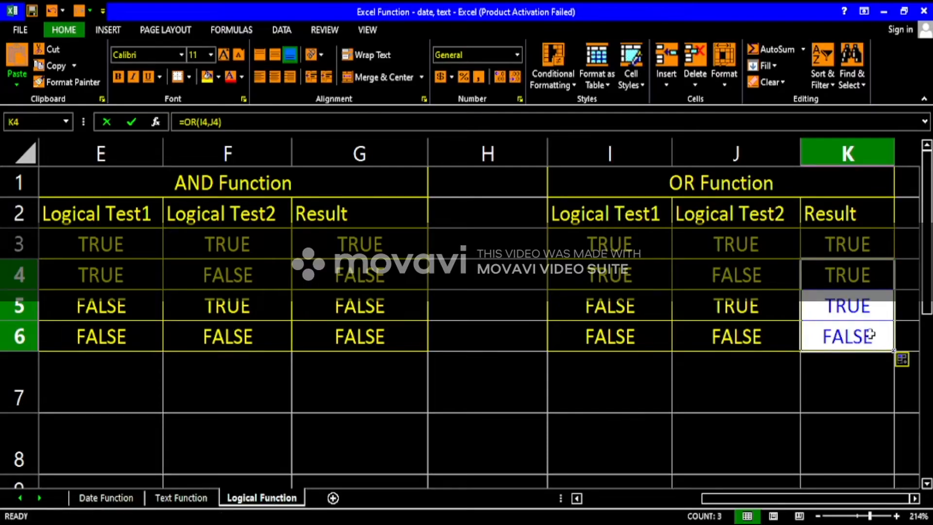
left_click(870, 335)
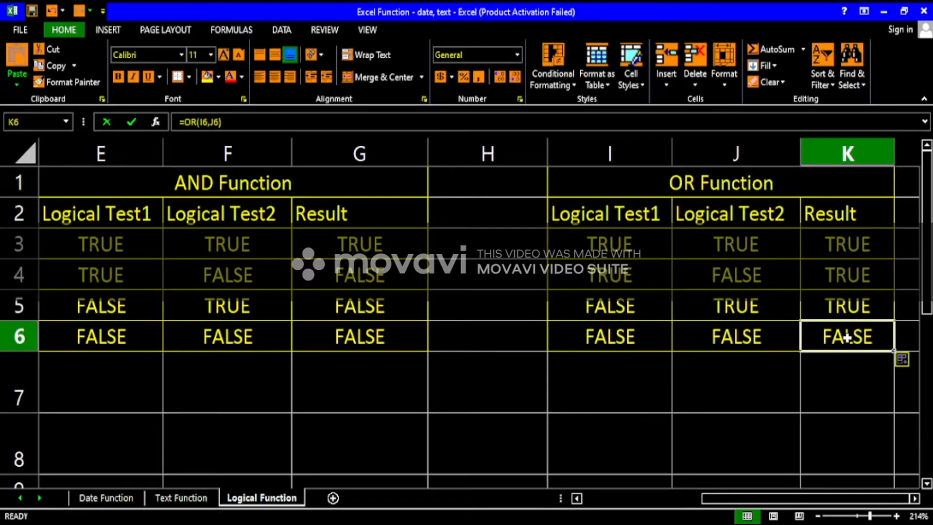
double_click(846, 336)
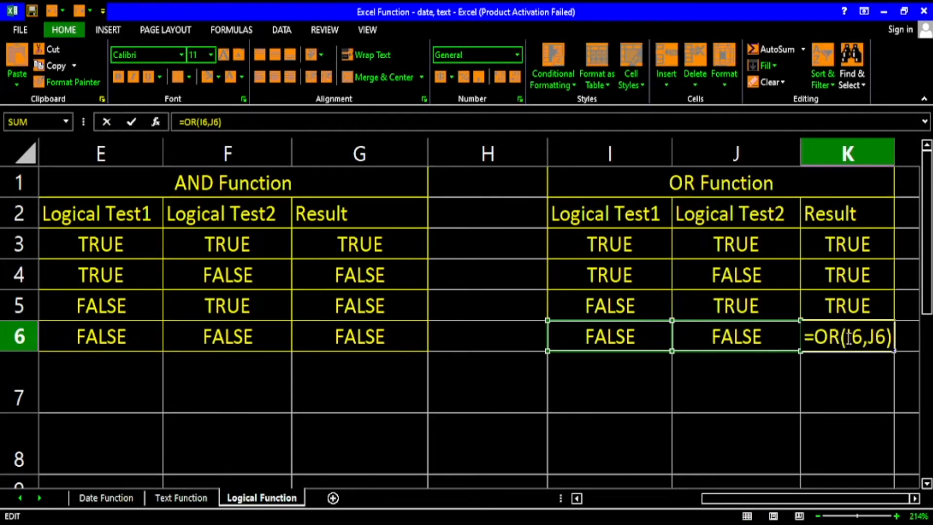
key("Return")
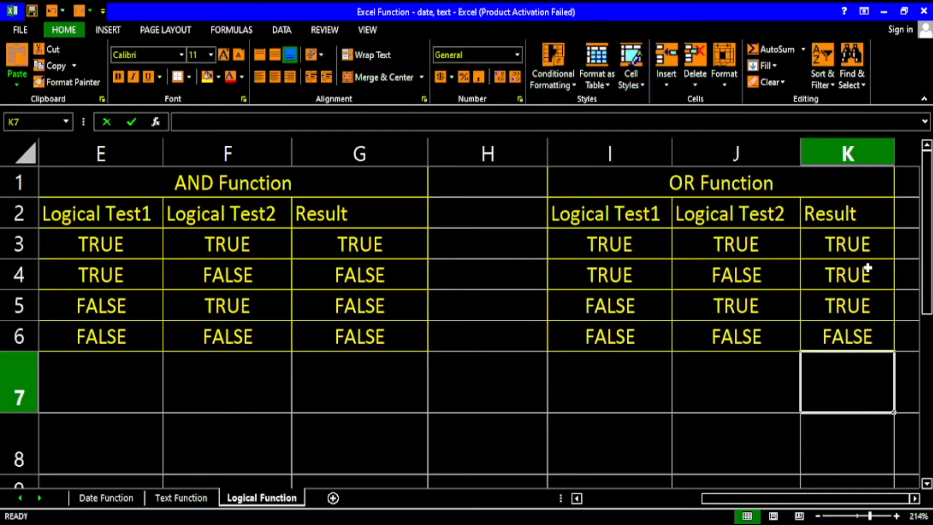
Compare the test values and results of the AND Function table with those of the OR Function table.
left_click(836, 247)
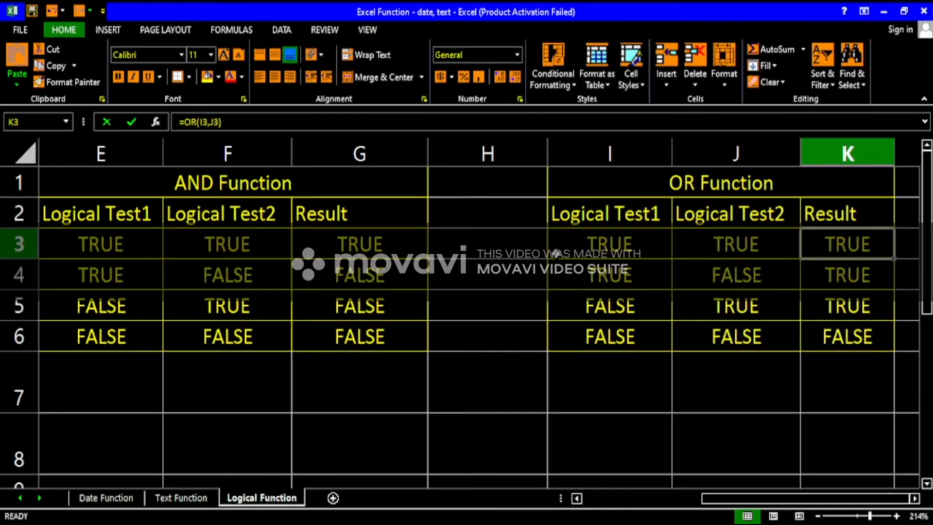
left_click(122, 243)
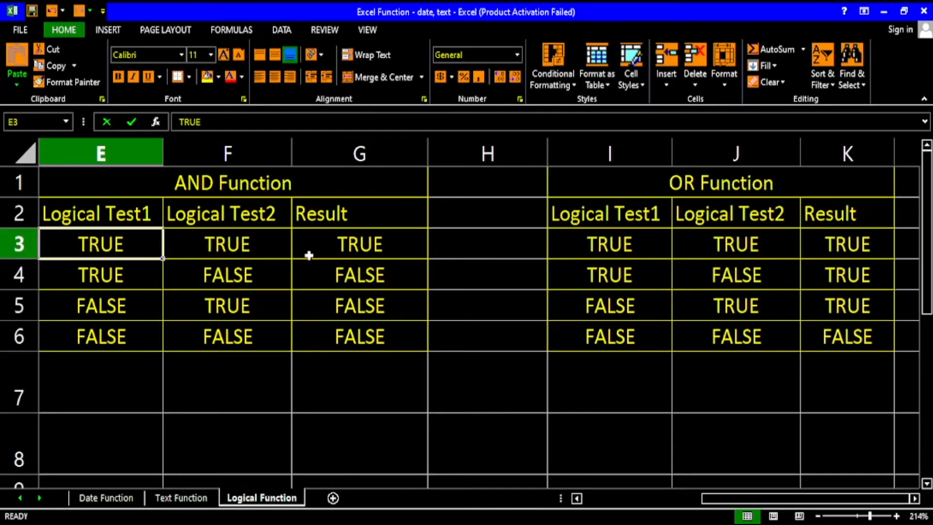
left_click(362, 274)
left_click(111, 306)
left_click(199, 337)
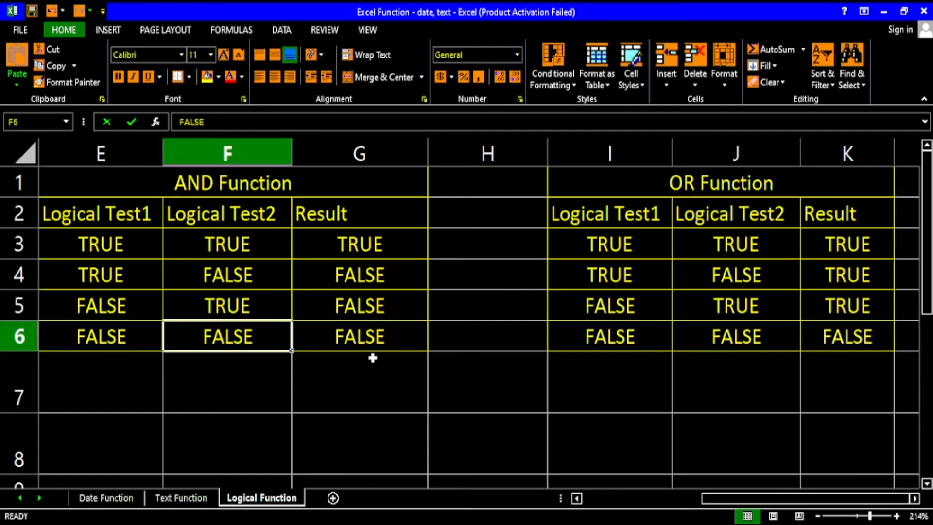
left_click(381, 335)
left_click(760, 187)
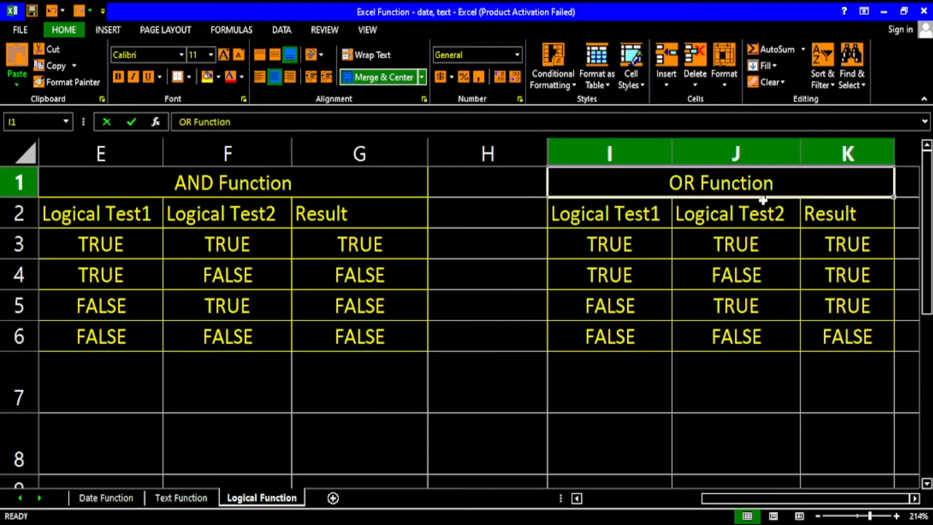
left_click(665, 249)
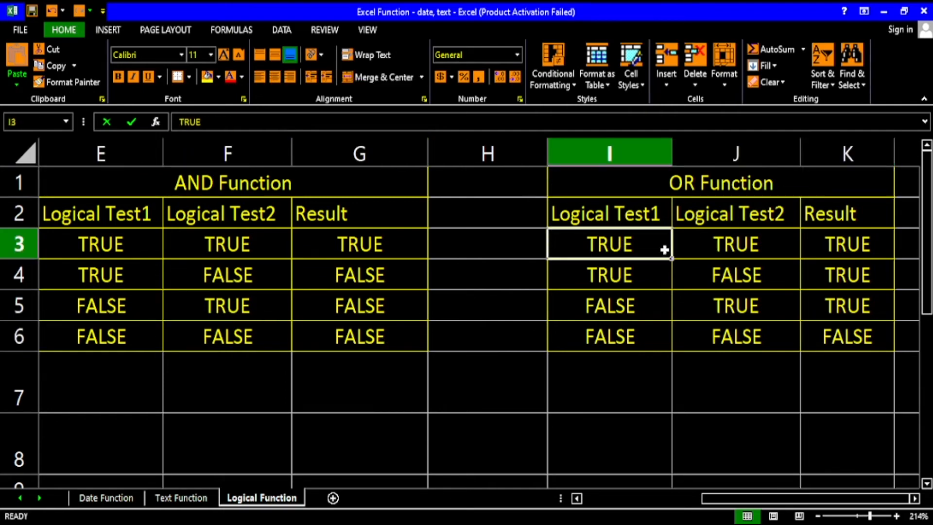
left_click(732, 249)
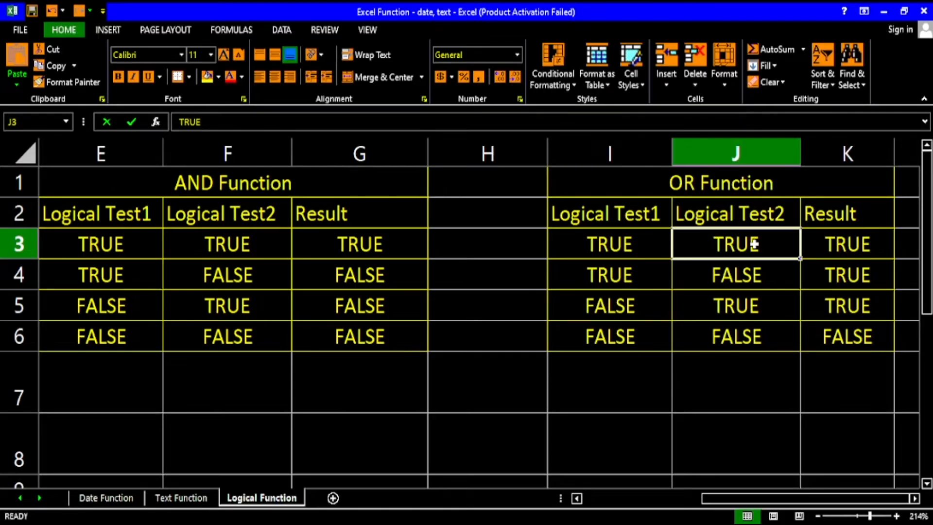
left_click(619, 270)
left_click(730, 305)
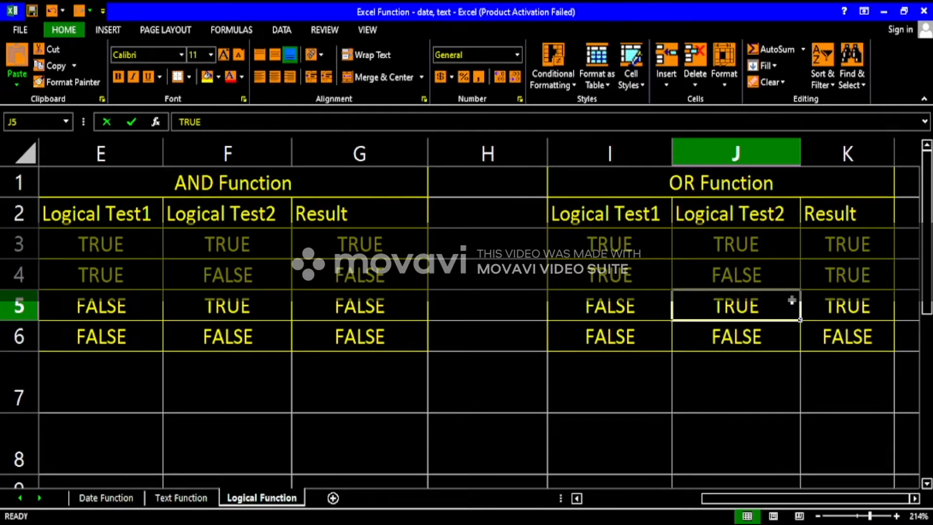
Go to the Logical Test table starting at row 17 and review its AND, OR and IF Function headings.
scroll(791, 300, "down", 4)
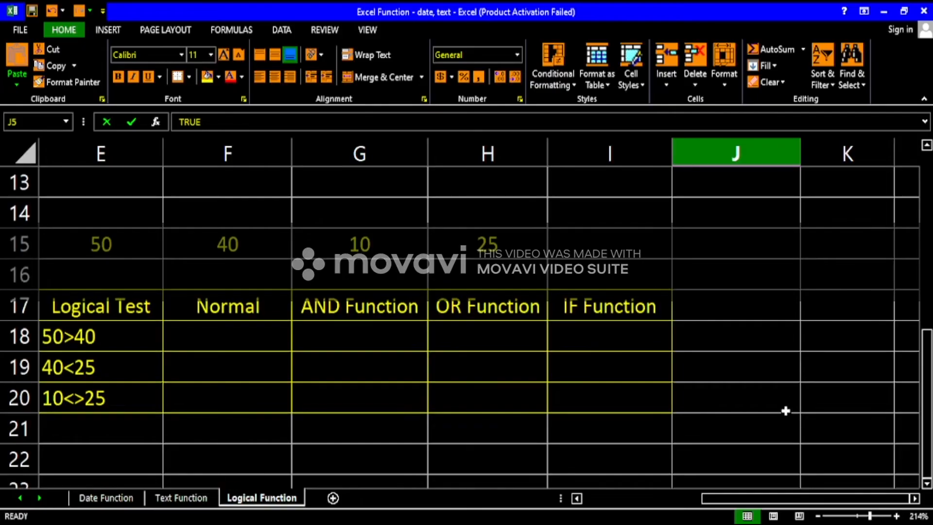
left_click_drag(785, 494, 764, 493)
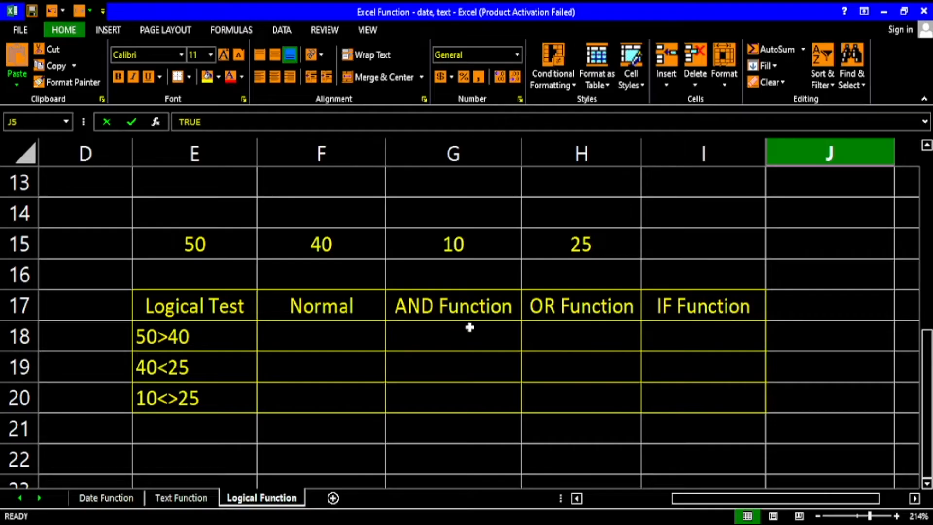
left_click(449, 307)
left_click(568, 312)
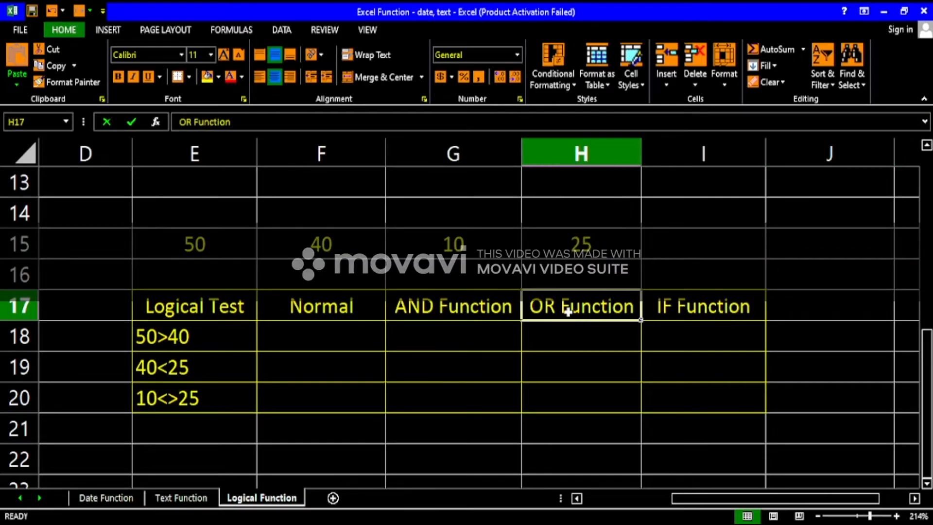
left_click(683, 312)
left_click(785, 315)
type("NT")
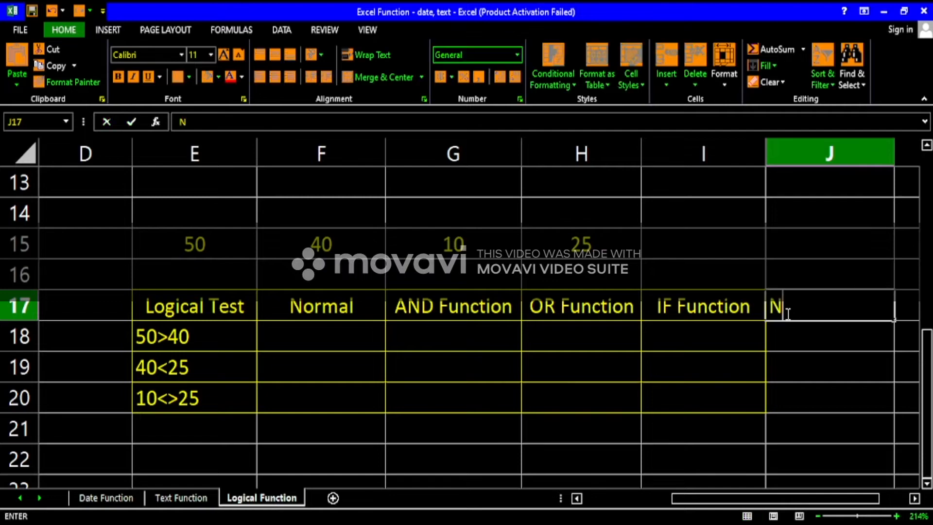
key("BackSpace")
key("BackSpace")
Enter a heading for the NOT function in cell J17, beside the IF Function heading.
left_click(722, 146)
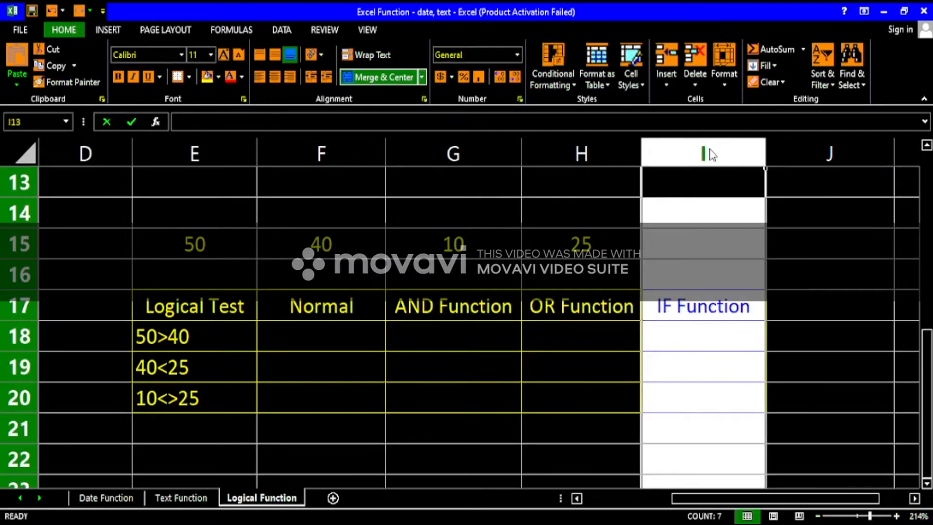
left_click(833, 303)
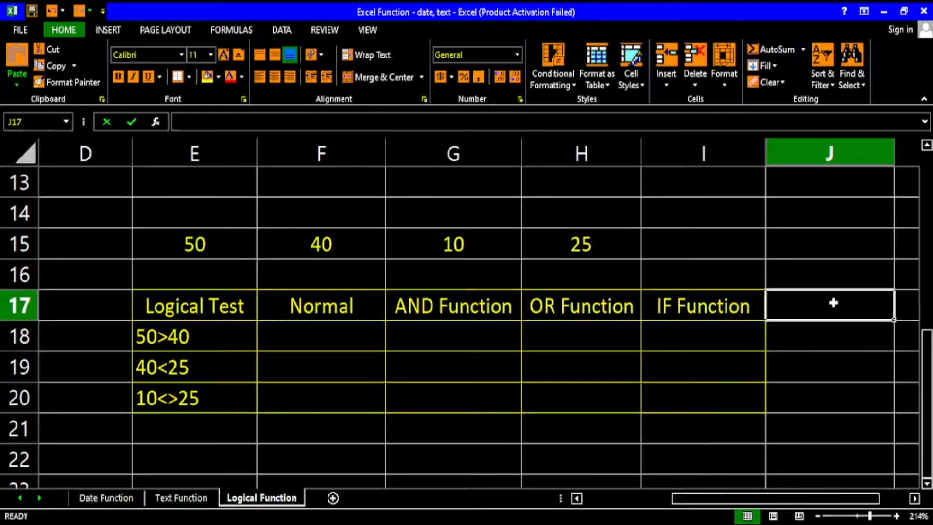
type("O")
key("BackSpace")
type("NOT")
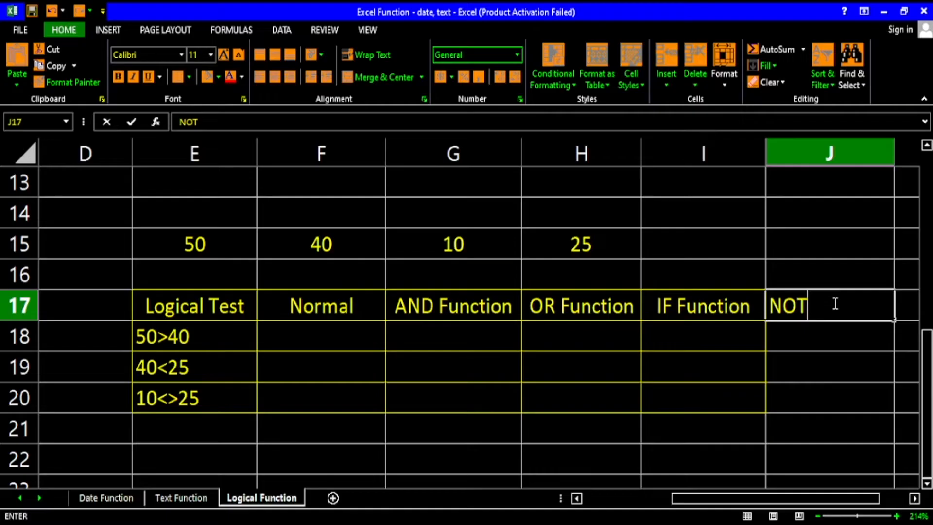
type(" Functiom")
key("Return")
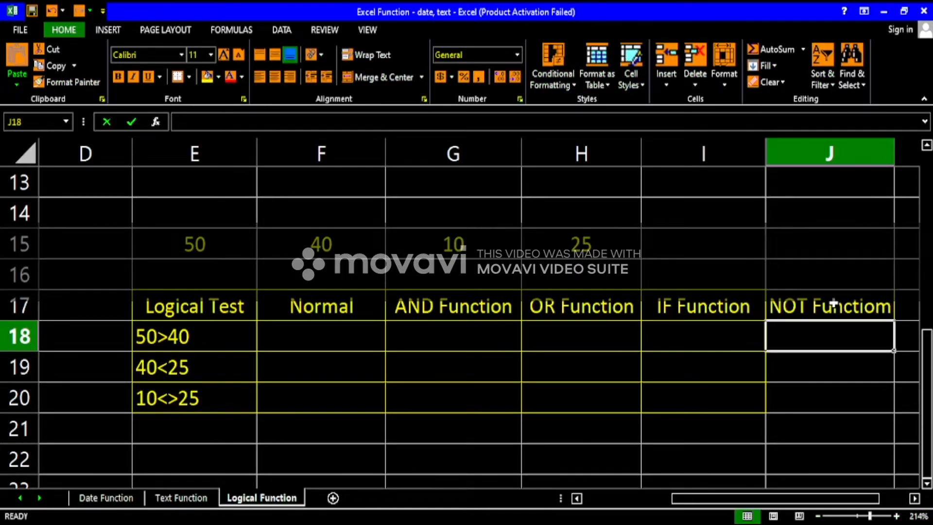
Correct the spelling of the heading in J17 to NOT Function.
left_click(892, 306)
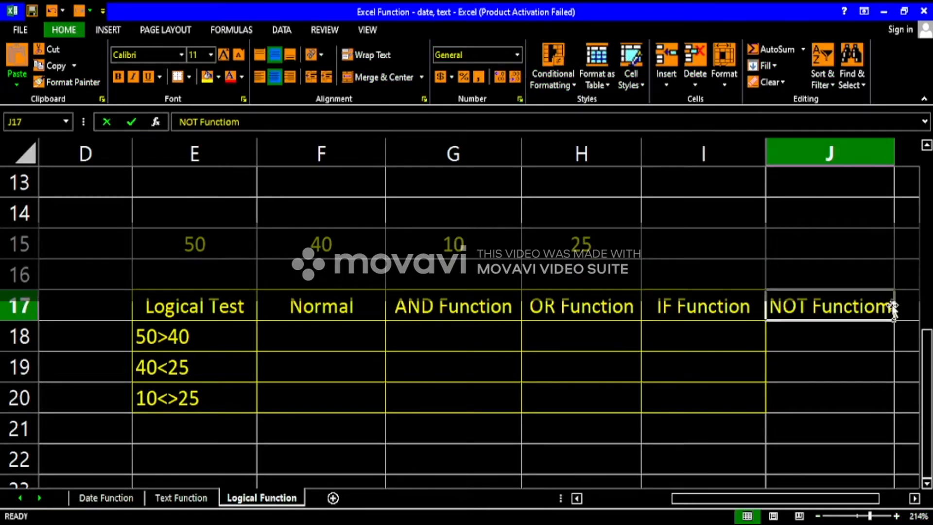
double_click(892, 307)
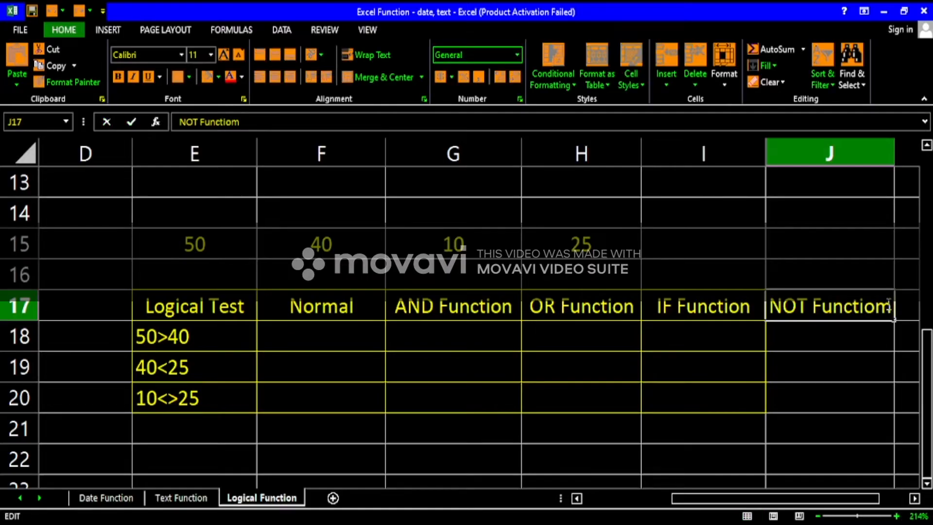
key("BackSpace")
type("n")
key("Return")
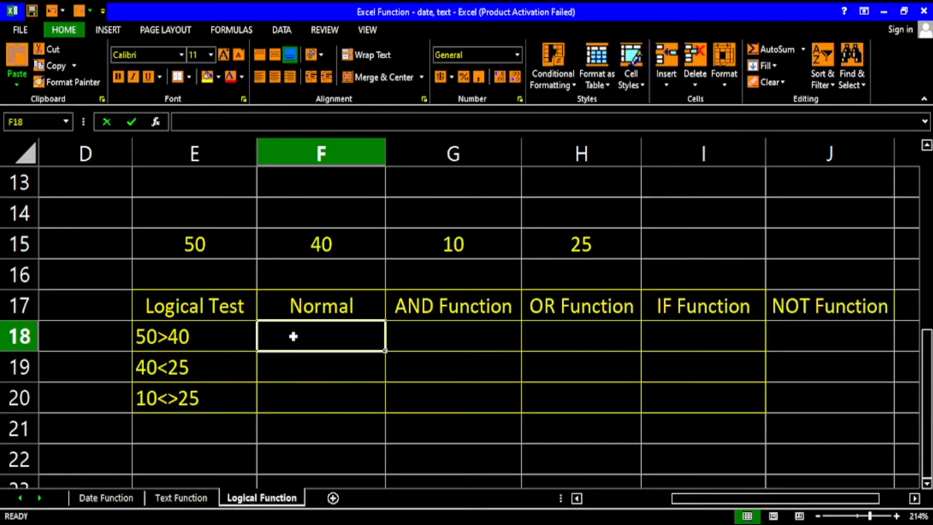
Review the values in E15:H15 and enter the formula =E15>F15 in F18 for the 50>40 test.
left_click_drag(208, 252, 608, 245)
left_click(225, 235)
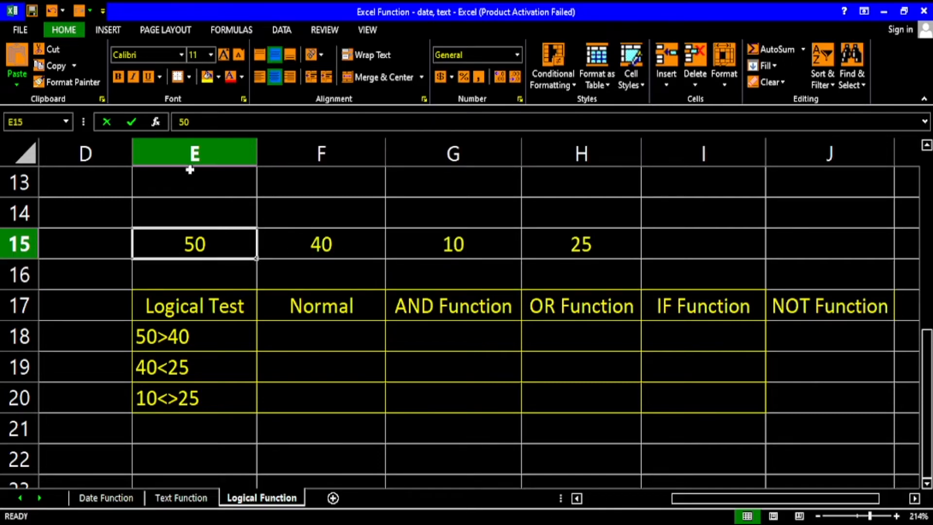
left_click(341, 252)
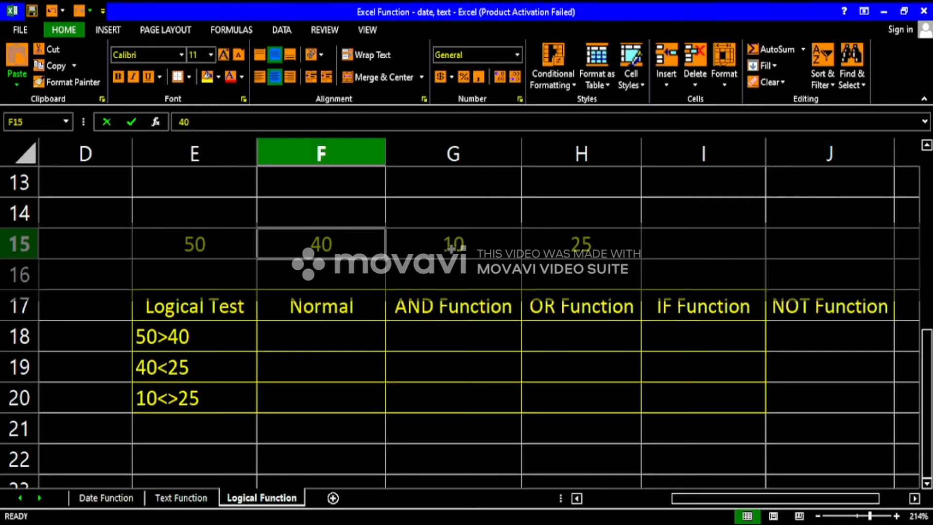
left_click(455, 248)
left_click(603, 252)
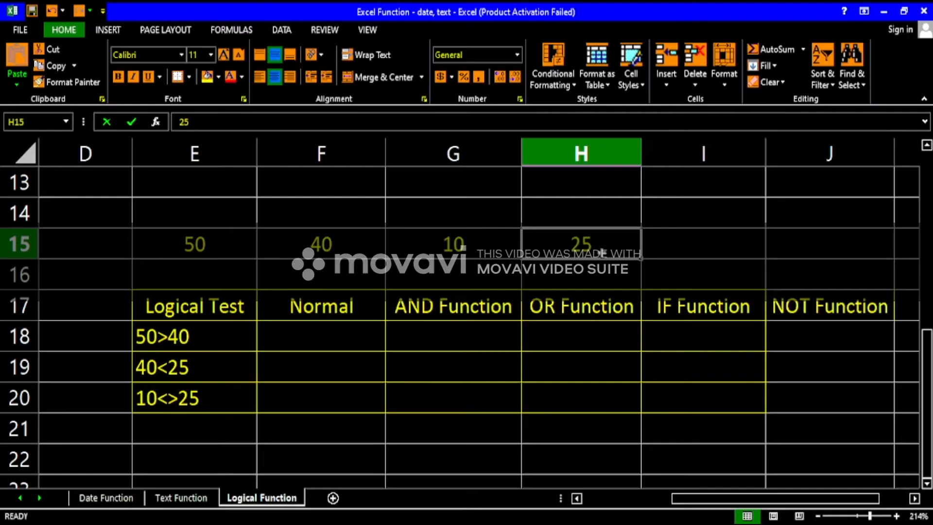
left_click(319, 337)
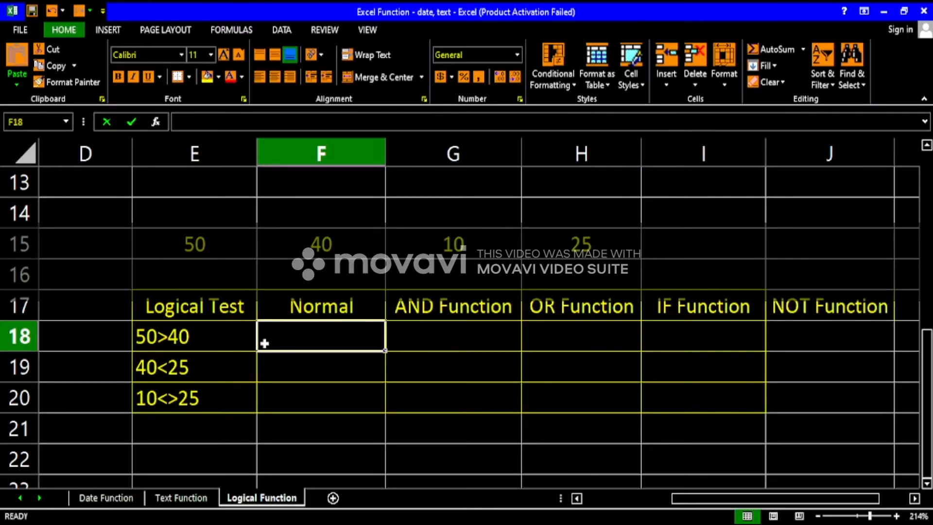
type("=")
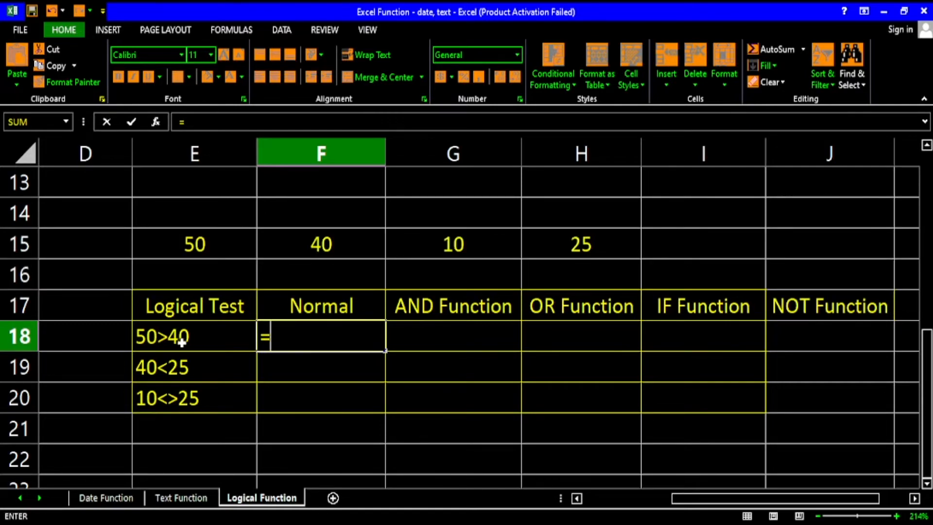
left_click(201, 247)
type(">")
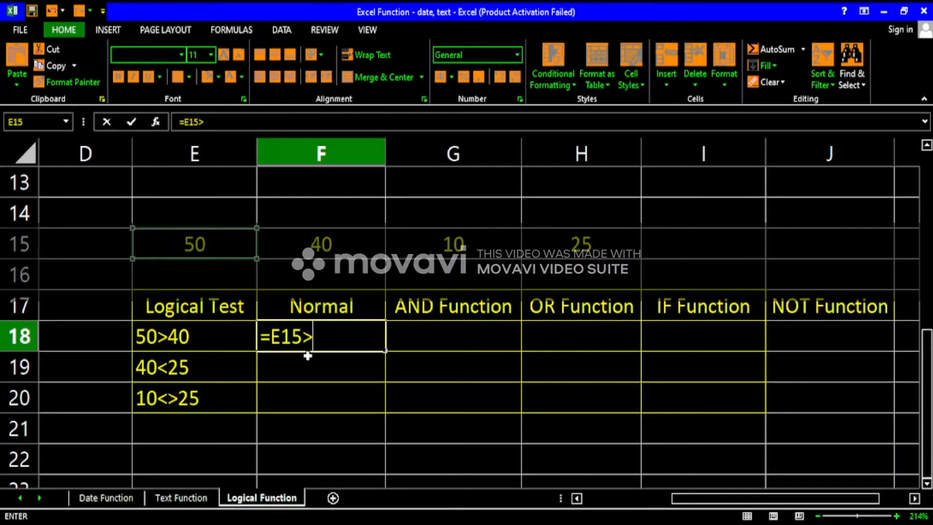
left_click(323, 244)
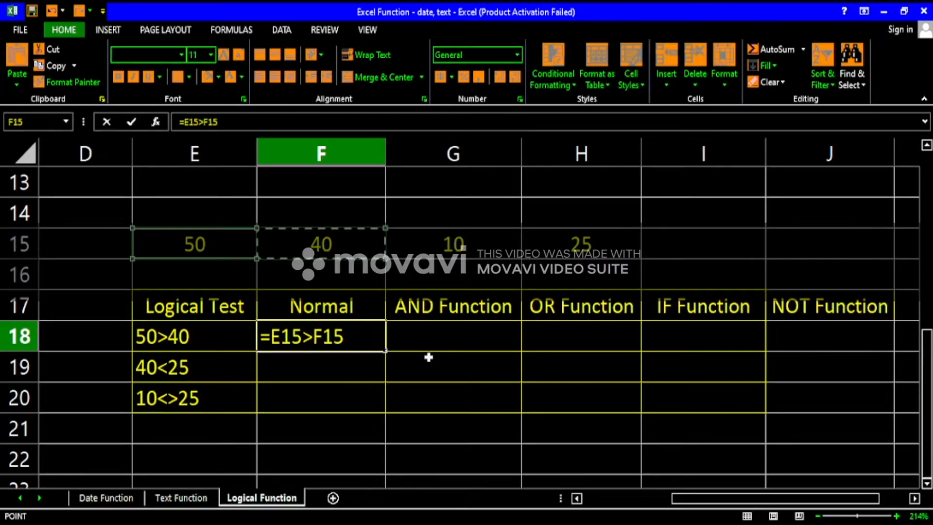
key("Return")
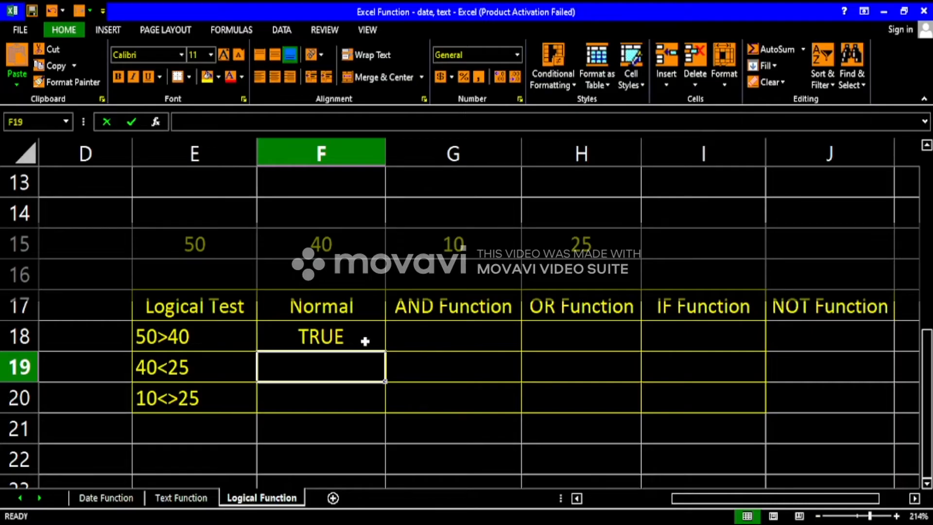
Enter the formula =F15<H15 in F19 and compare its result with the 40<25 test in E19.
left_click(358, 341)
left_click(328, 370)
type("=")
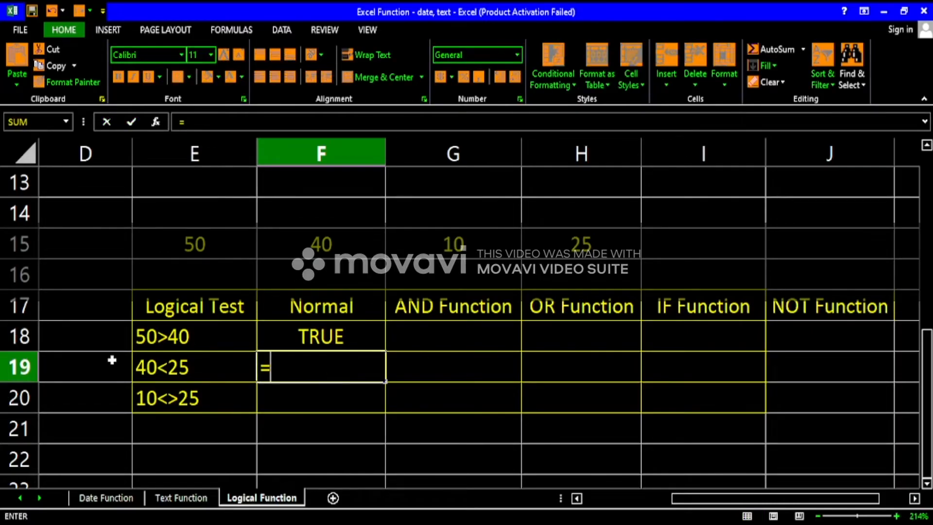
left_click(336, 242)
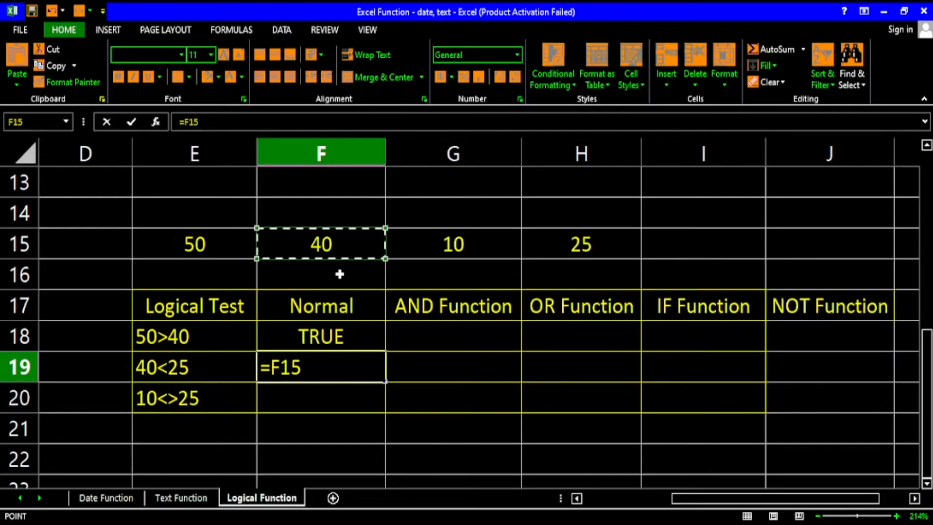
type("<")
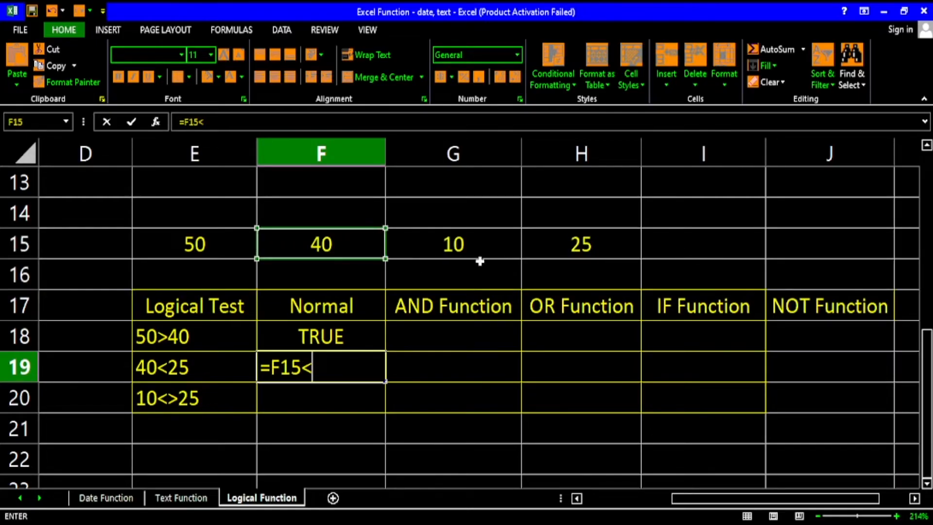
left_click(579, 243)
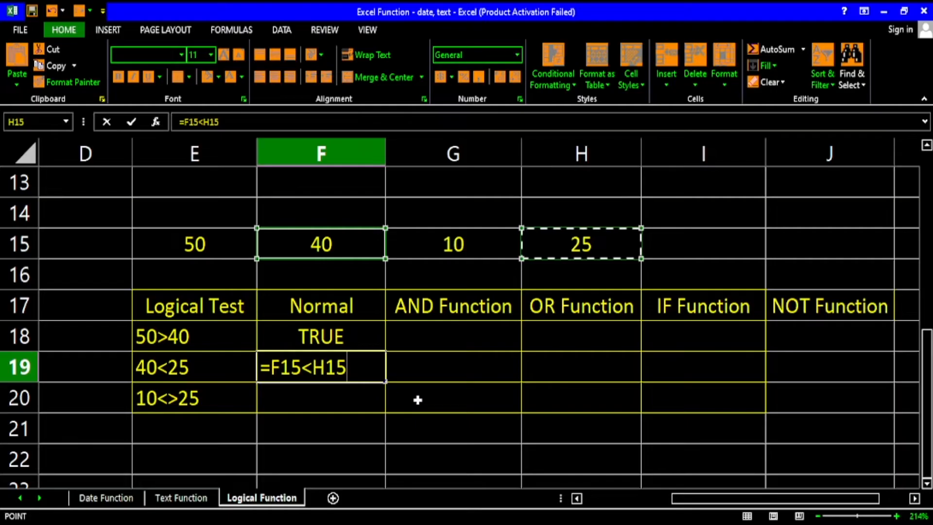
key("Return")
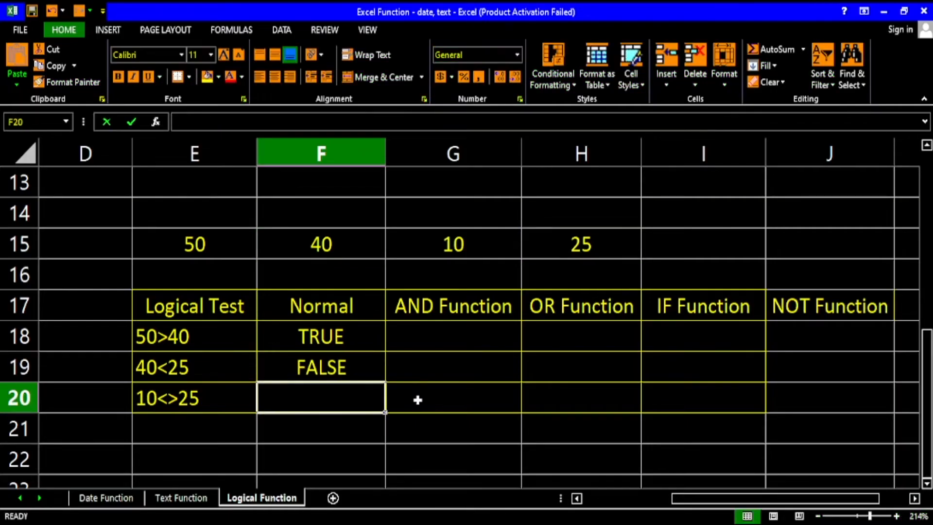
left_click(331, 366)
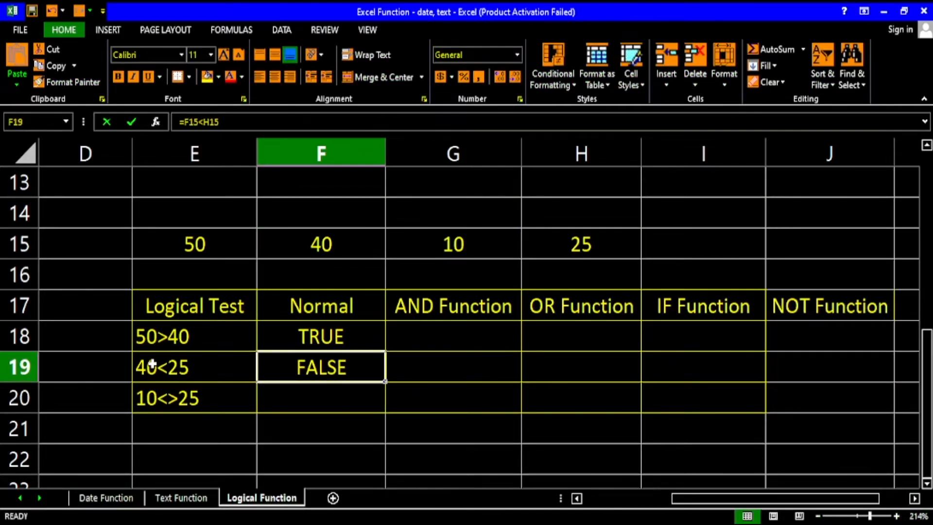
left_click(185, 366)
left_click(317, 368)
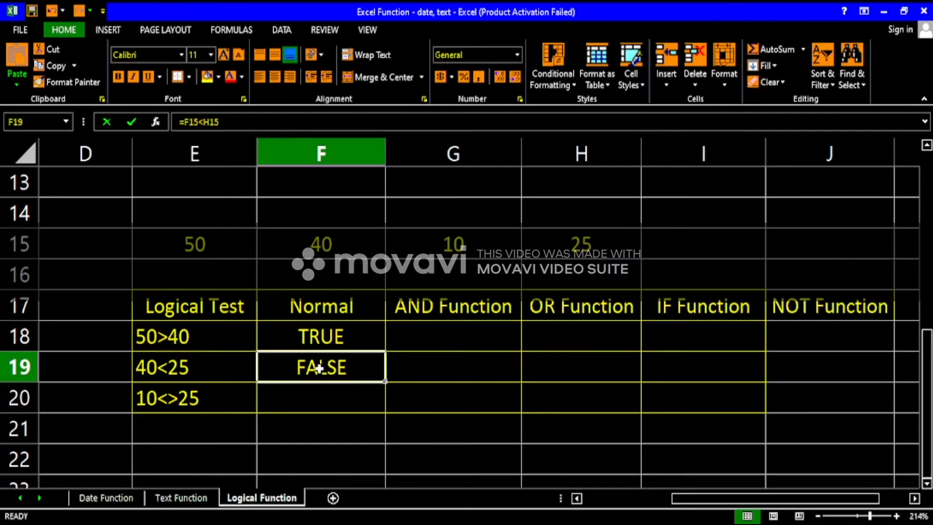
Enter the formula =G15<>H15 in F20 for the 10<>25 test.
left_click(316, 397)
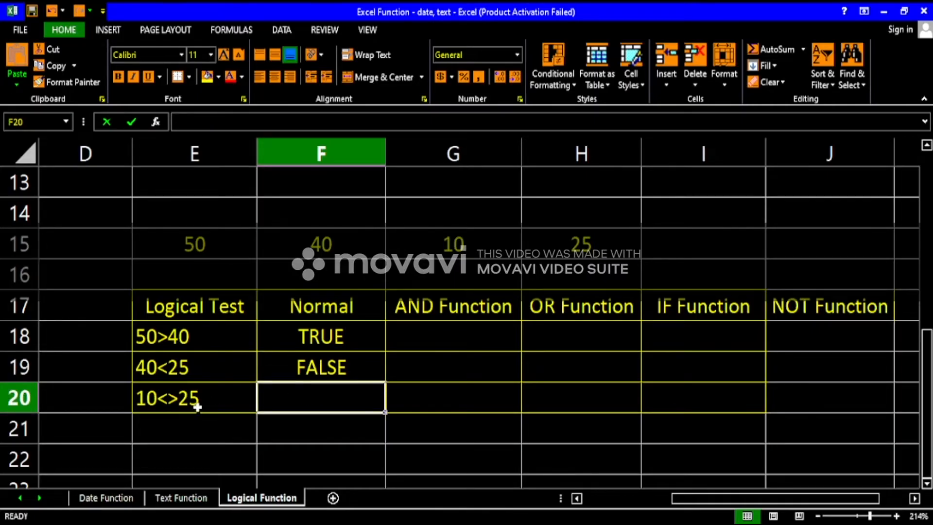
type("=")
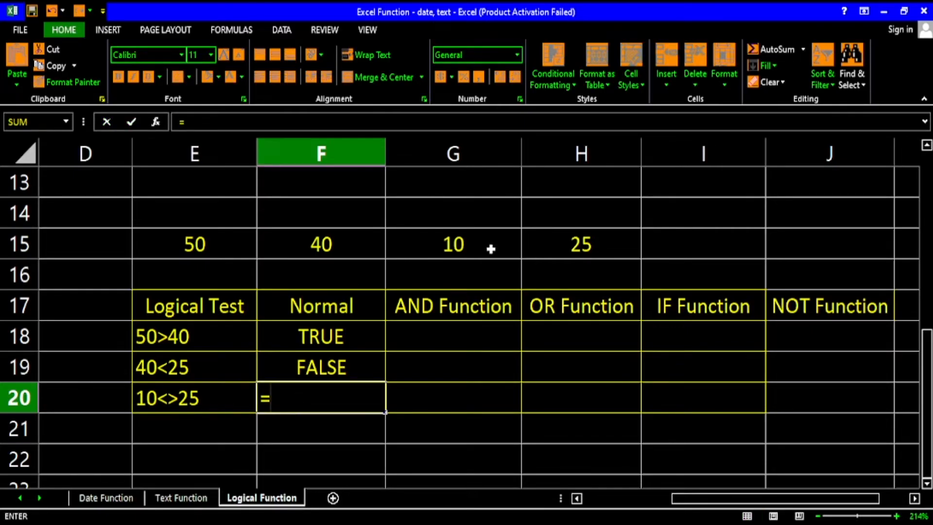
left_click(471, 247)
type("<>")
left_click(595, 248)
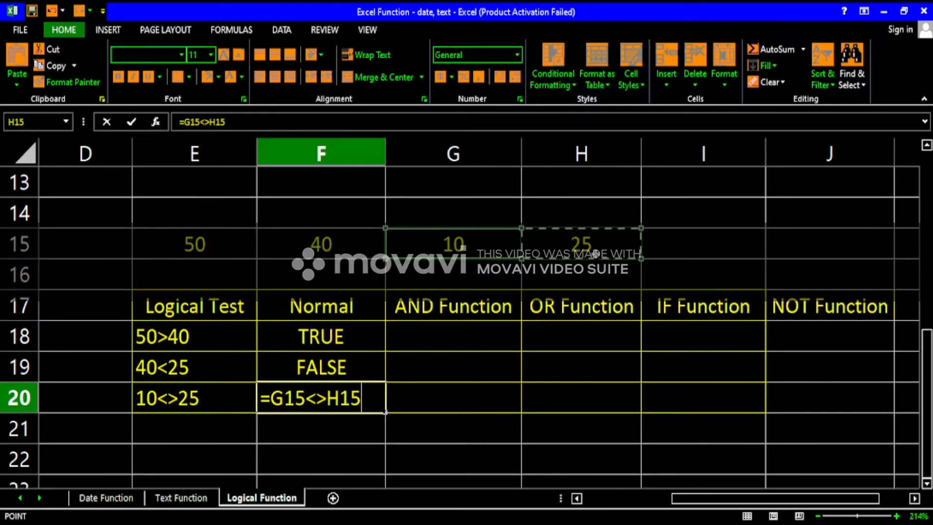
key("Return")
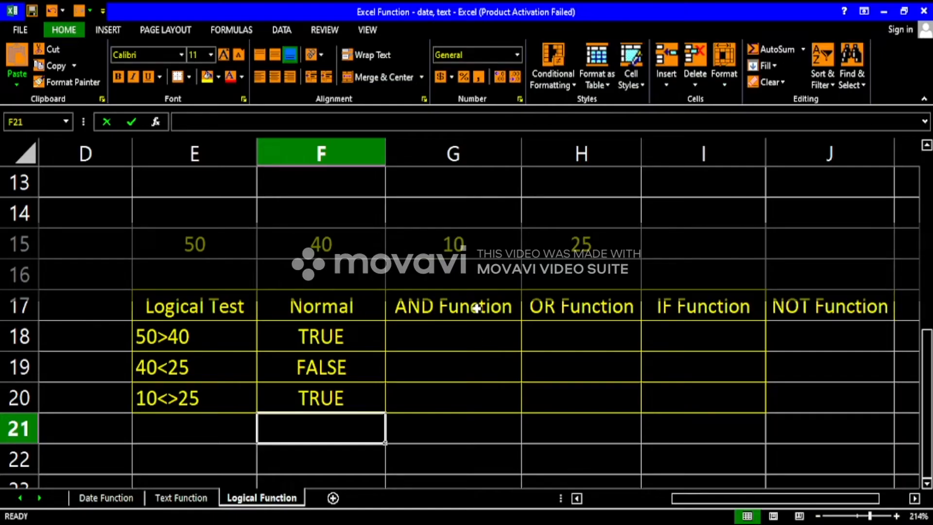
Replace the not-equal operator in F20 with an equals sign so the formula reads =G15=H15.
double_click(329, 396)
key("BackSpace")
key("BackSpace")
type("-")
key("BackSpace")
type("=")
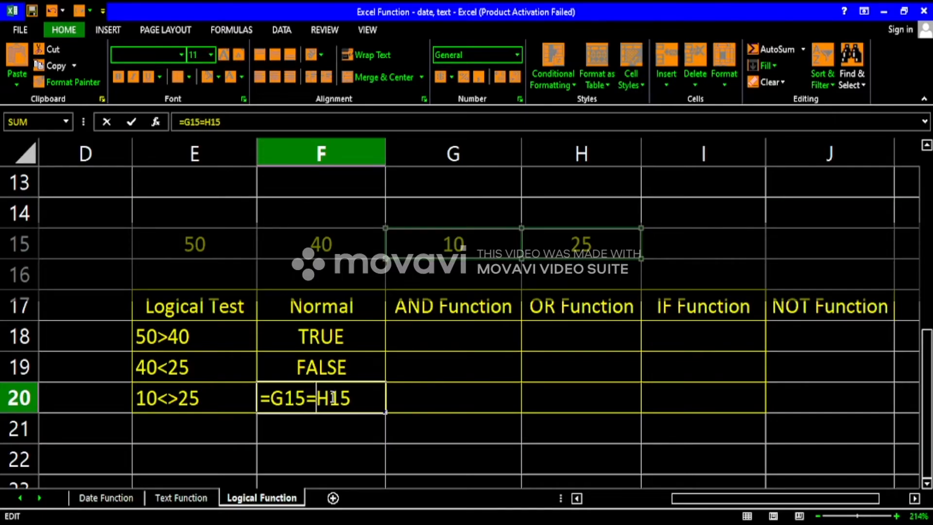
key("Return")
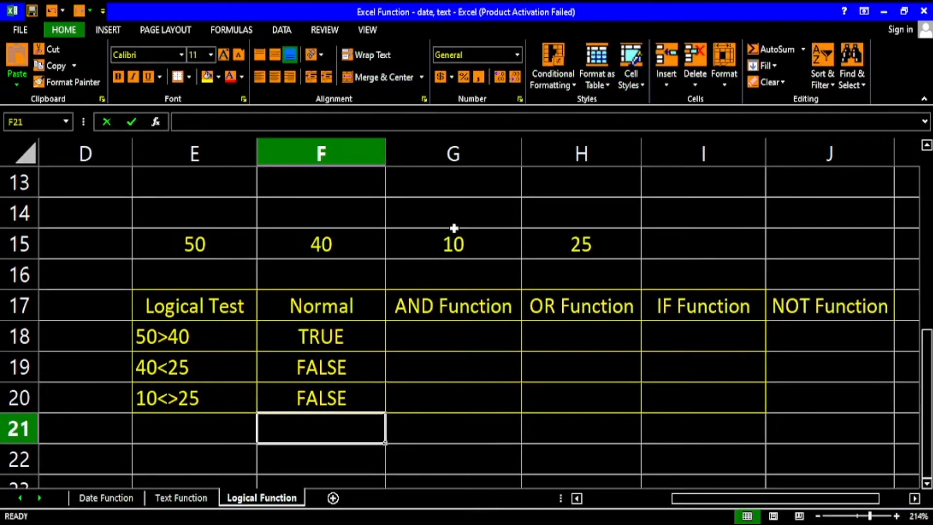
Restore the not-equal operator in F20 so the formula reads =G15<>H15.
left_click(338, 401)
double_click(339, 401)
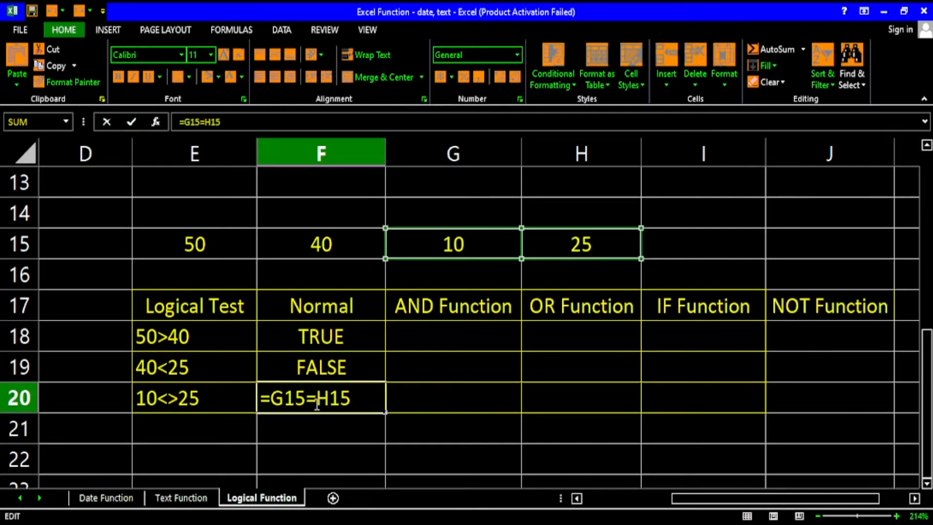
key("BackSpace")
type("<>")
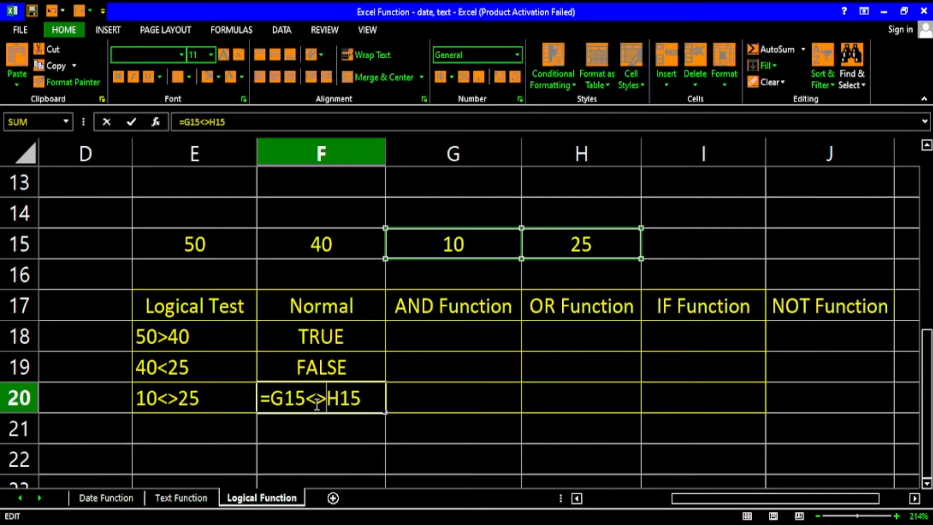
key("Return")
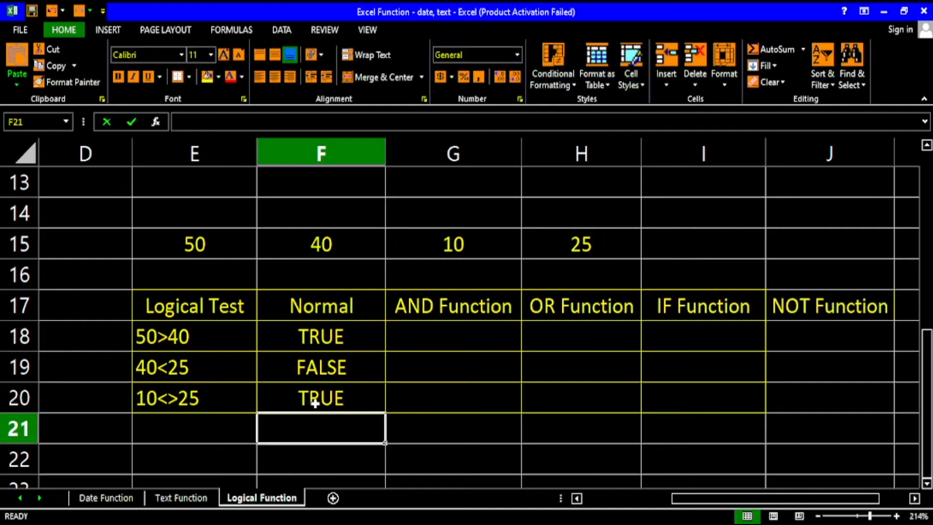
Inspect the formula behind the Normal result for the 50>40 test in F18.
left_click(435, 335)
double_click(339, 334)
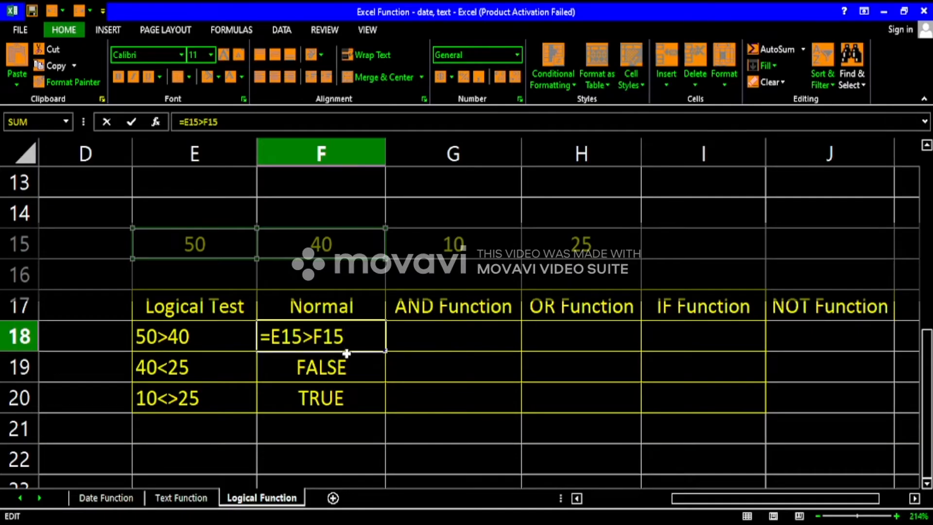
key("Return")
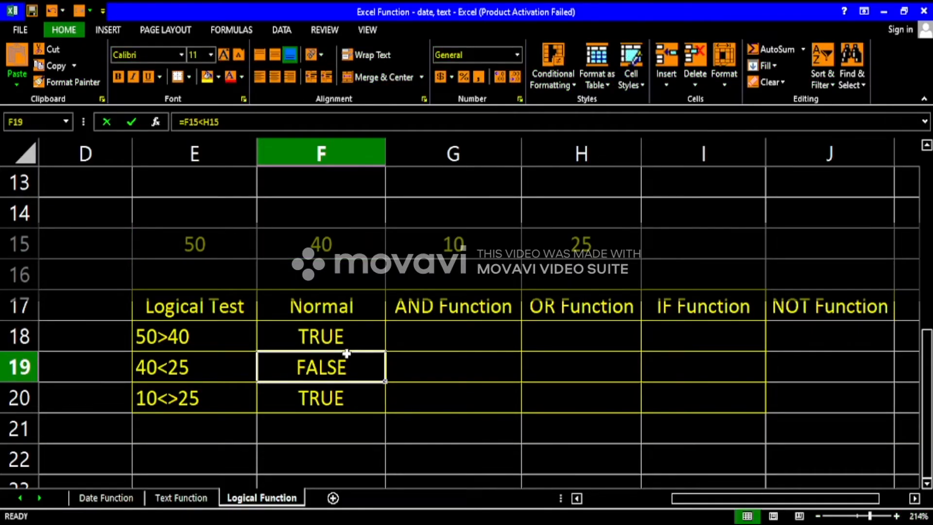
Start an AND formula in G18 with E15>F15 as its first condition.
left_click(455, 335)
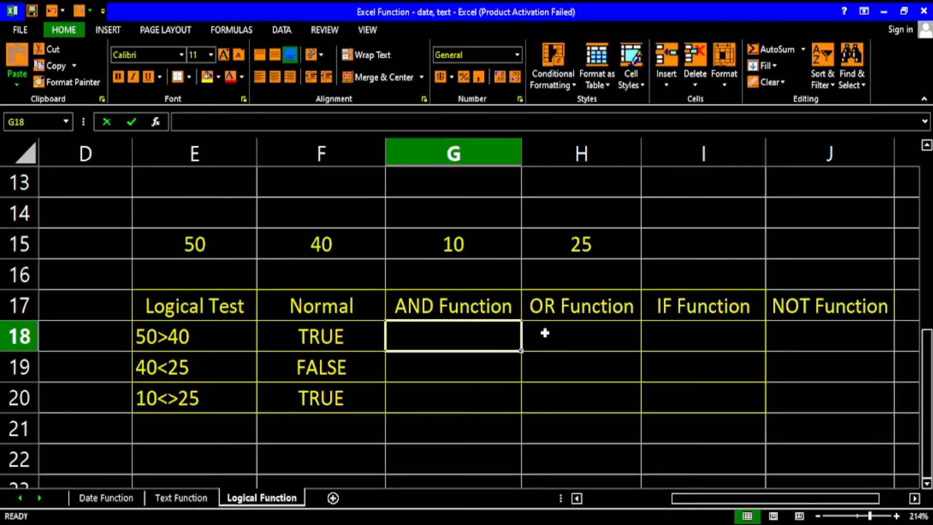
left_click(588, 333)
double_click(450, 336)
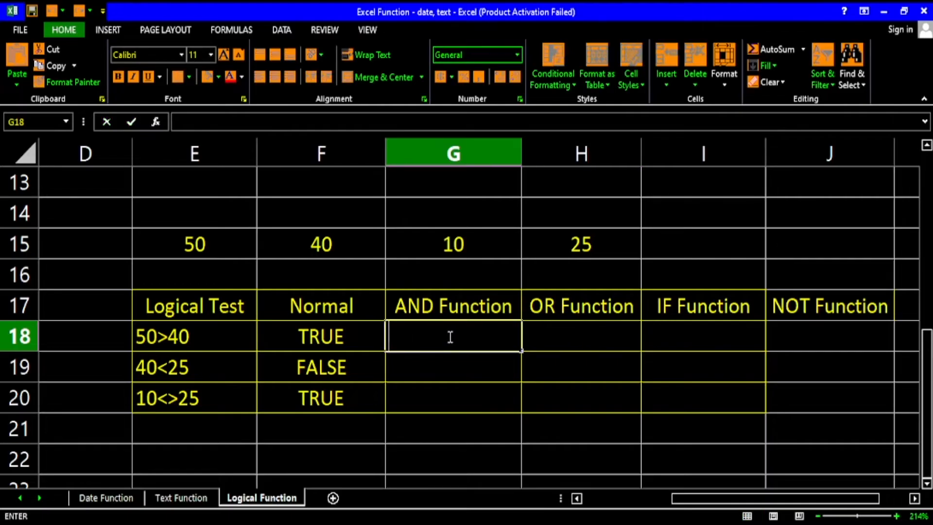
type("=")
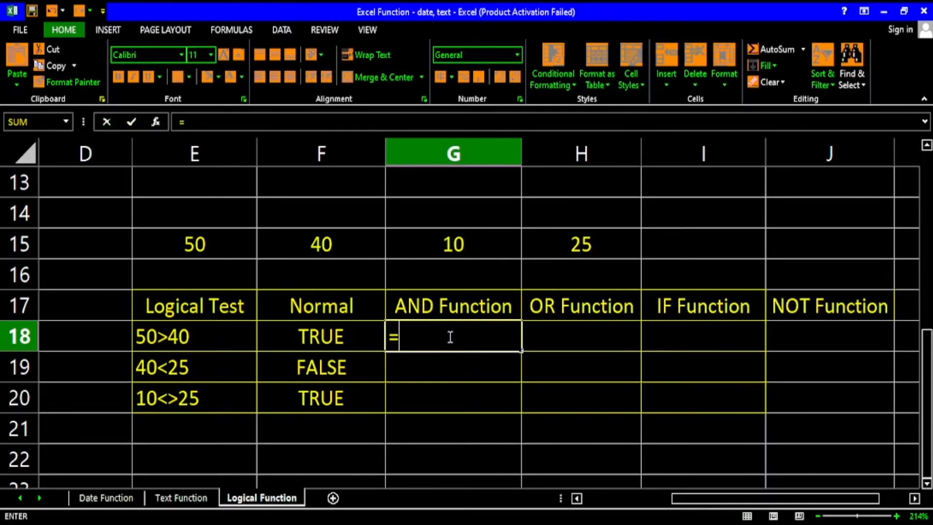
type("and")
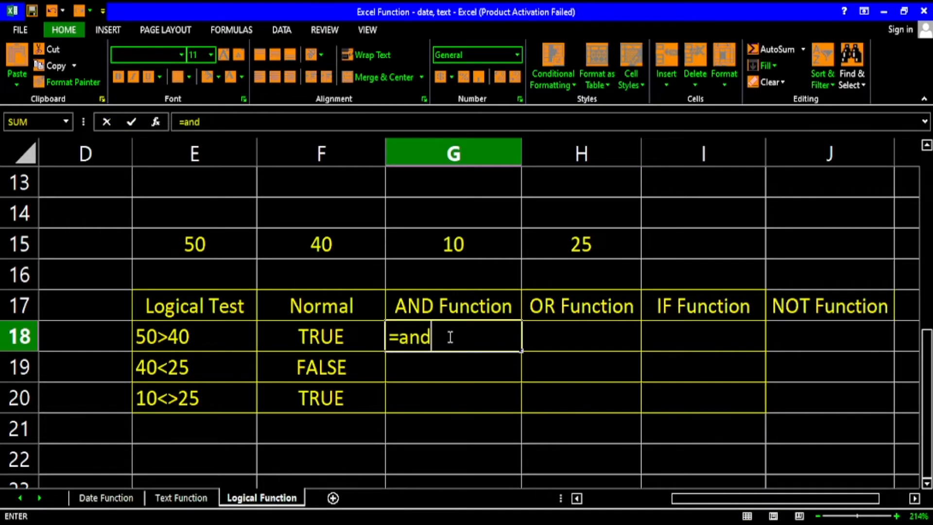
type("(")
left_click(219, 253)
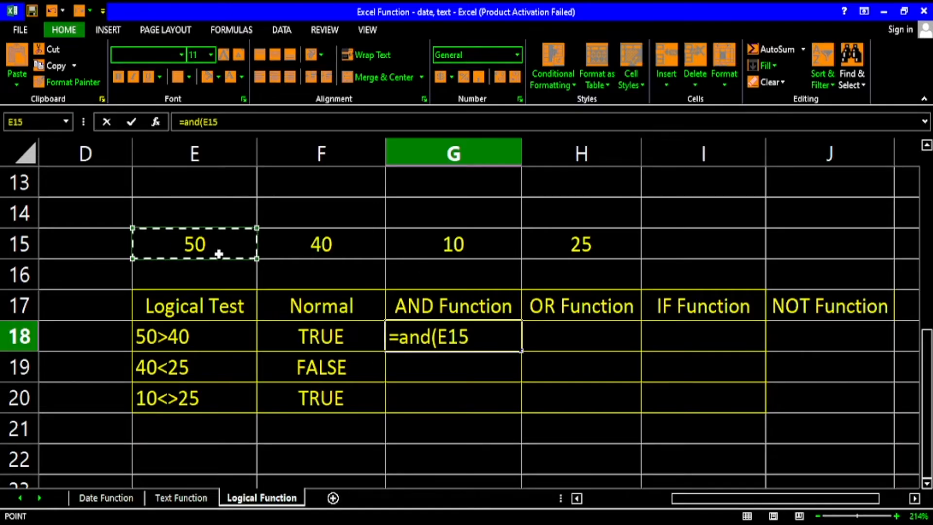
type(">")
left_click(326, 238)
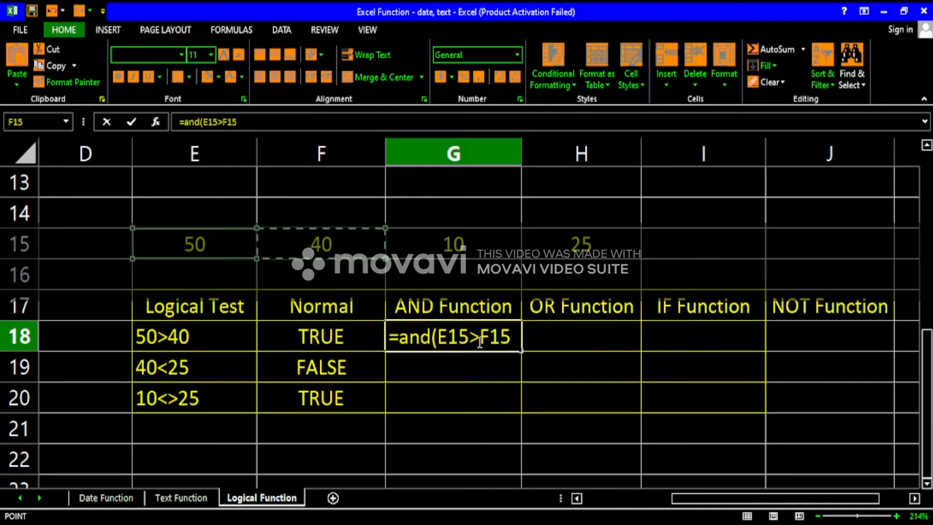
type(",")
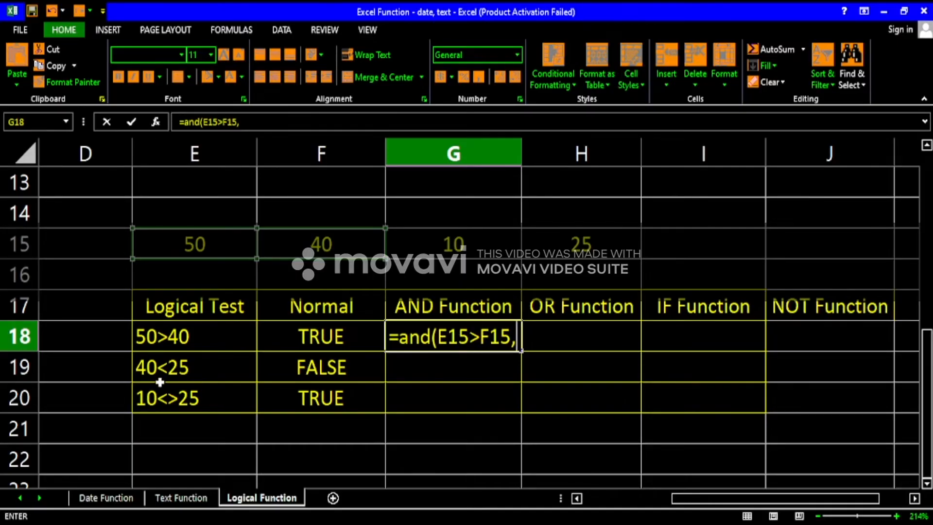
Add F15<H15 as the second condition and complete the G18 formula as =AND(E15>F15,F15<H15).
left_click(356, 244)
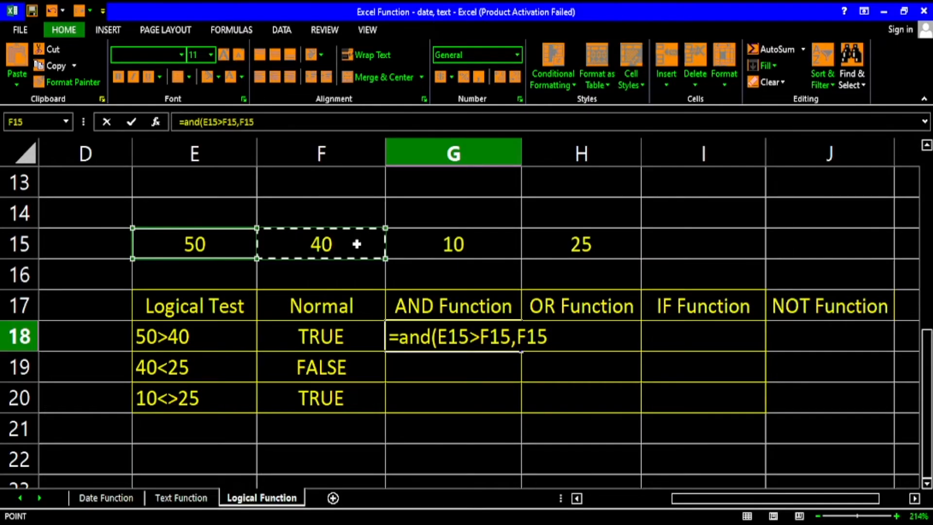
type("<")
left_click(446, 254)
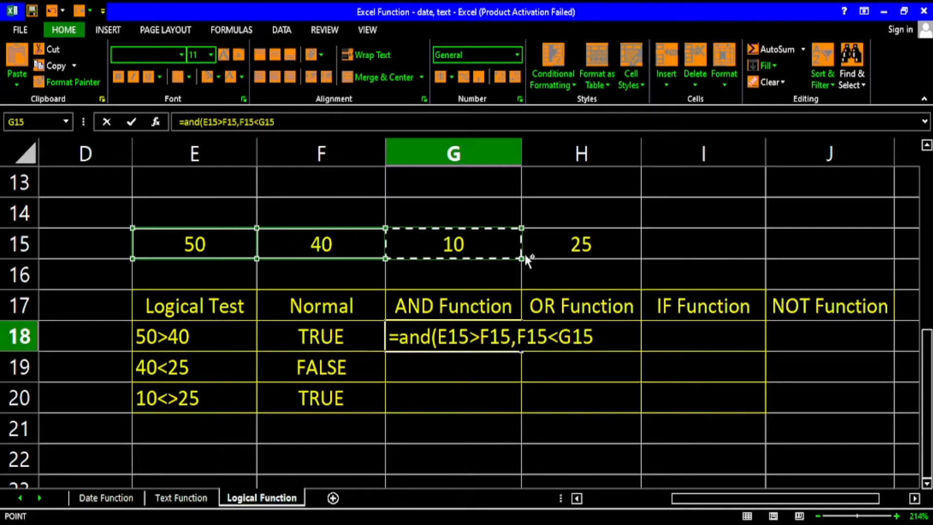
type(",")
left_click(550, 255)
key("BackSpace")
key("BackSpace")
key("BackSpace")
key("BackSpace")
key("BackSpace")
key("BackSpace")
key("BackSpace")
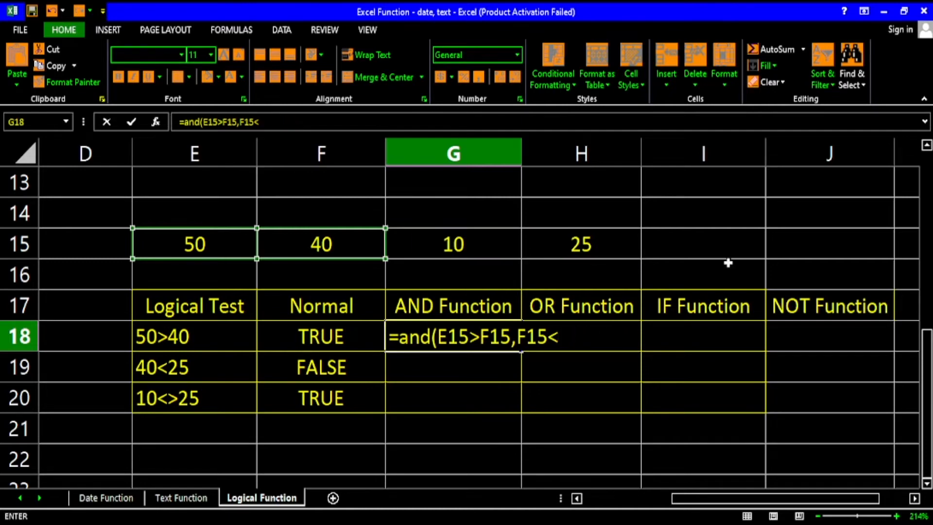
left_click(574, 247)
type(")")
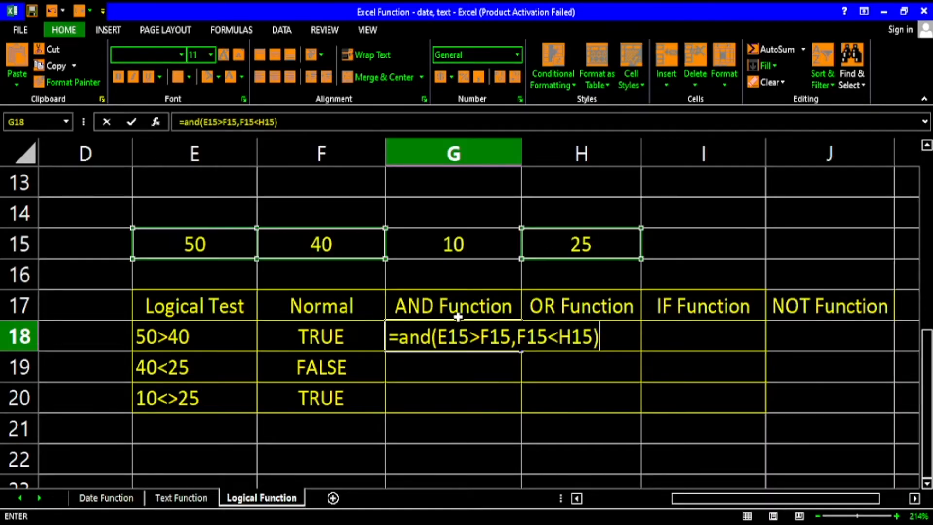
scroll(458, 317, "up", 4)
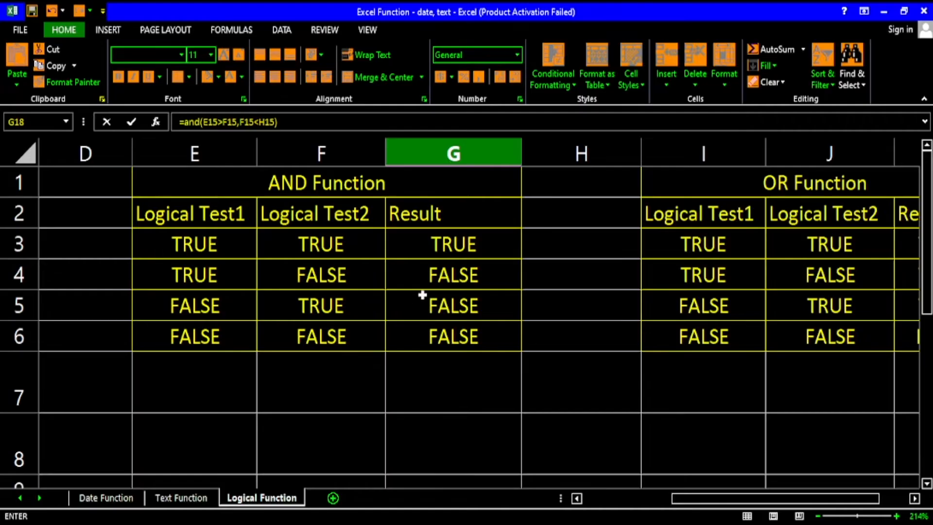
scroll(456, 316, "down", 6)
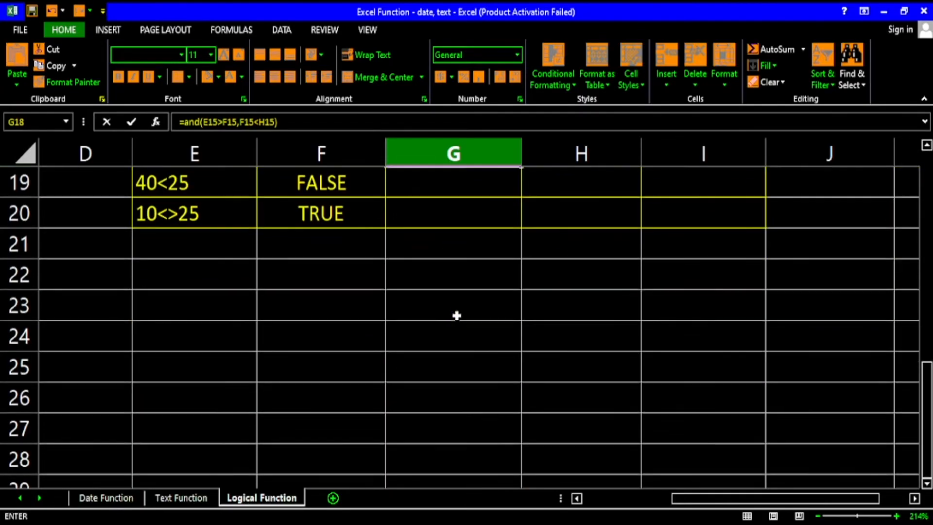
scroll(457, 309, "up", 2)
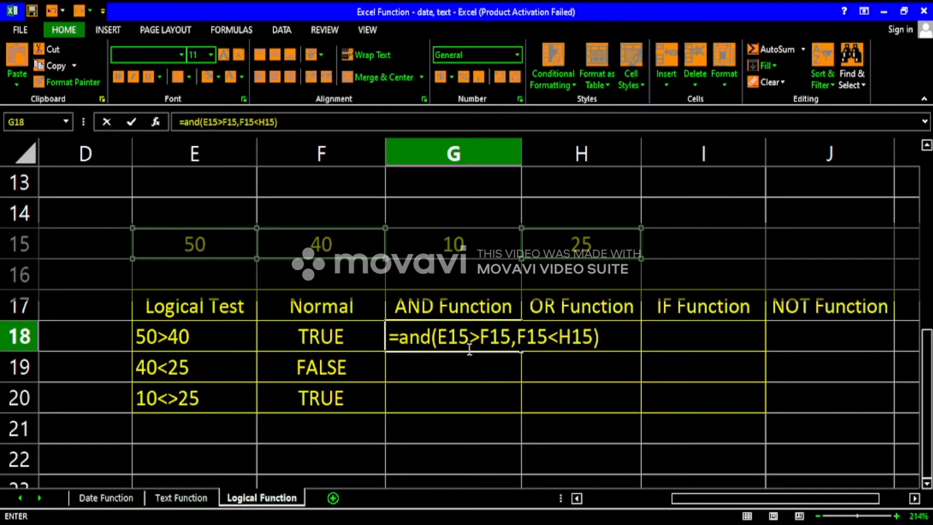
key("Return")
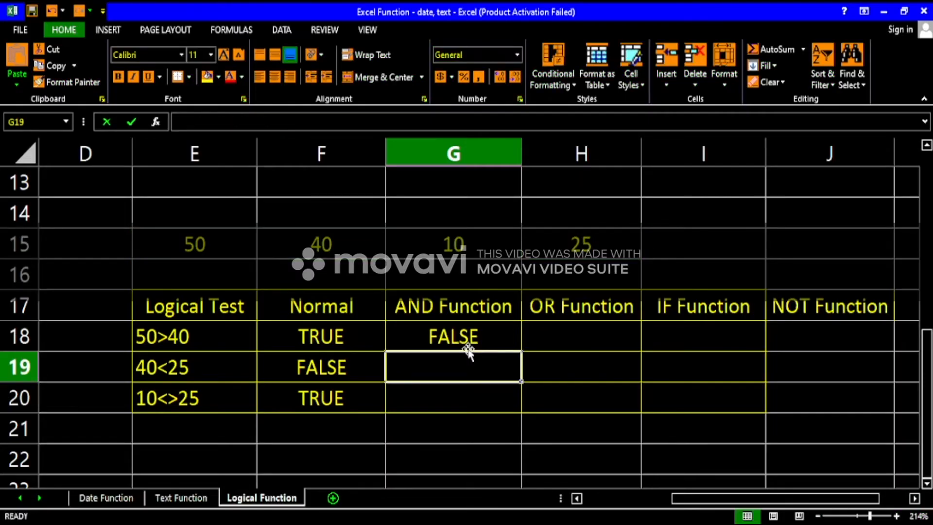
Enter the formula =AND(E15>F15,G15<>H15) in G19 to combine the 50>40 and 10<>25 tests.
left_click(466, 340)
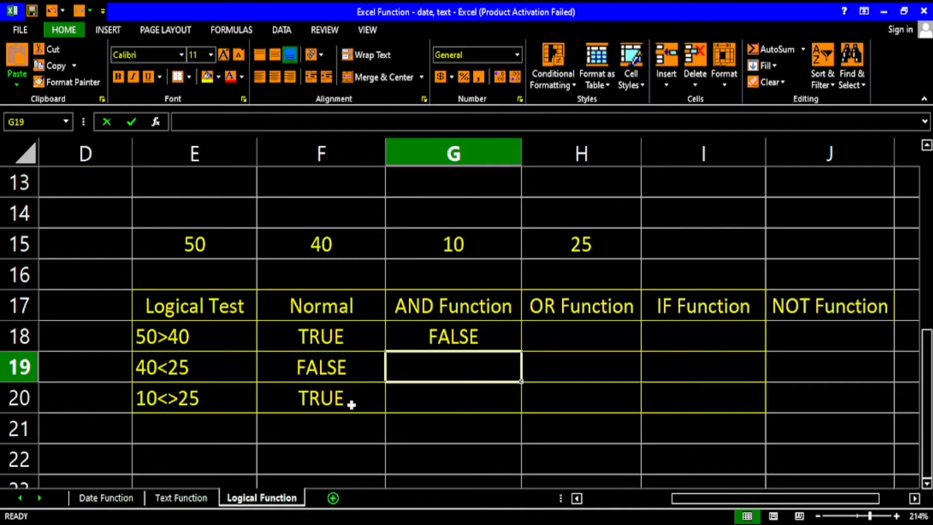
type("=an")
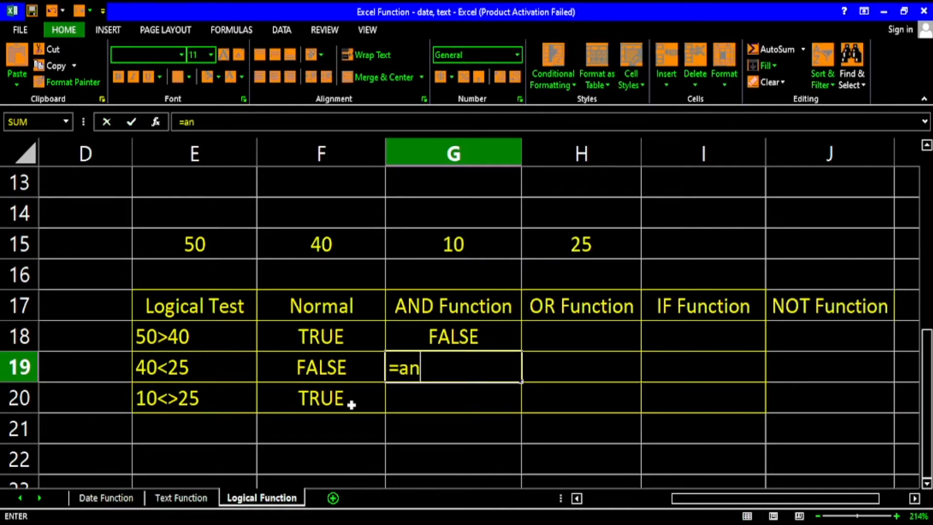
type("d(")
left_click(224, 250)
type(">")
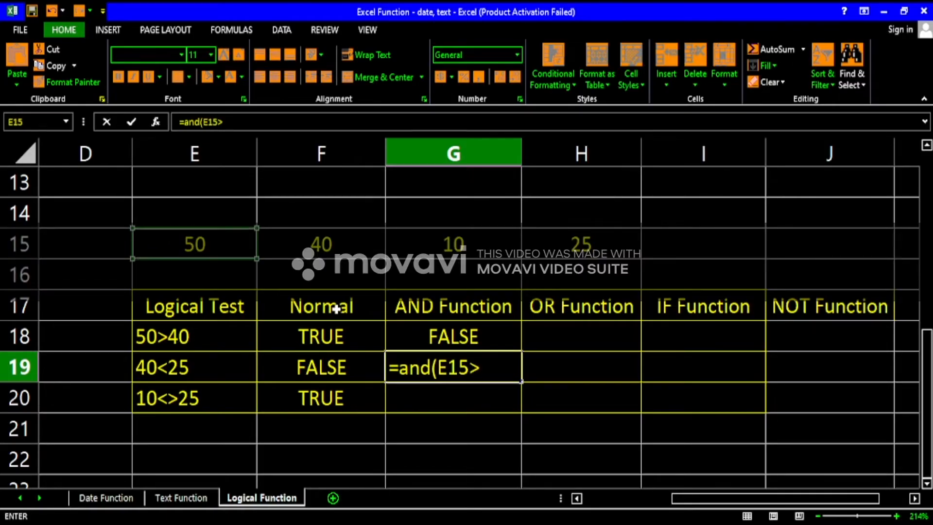
left_click(350, 247)
type(",")
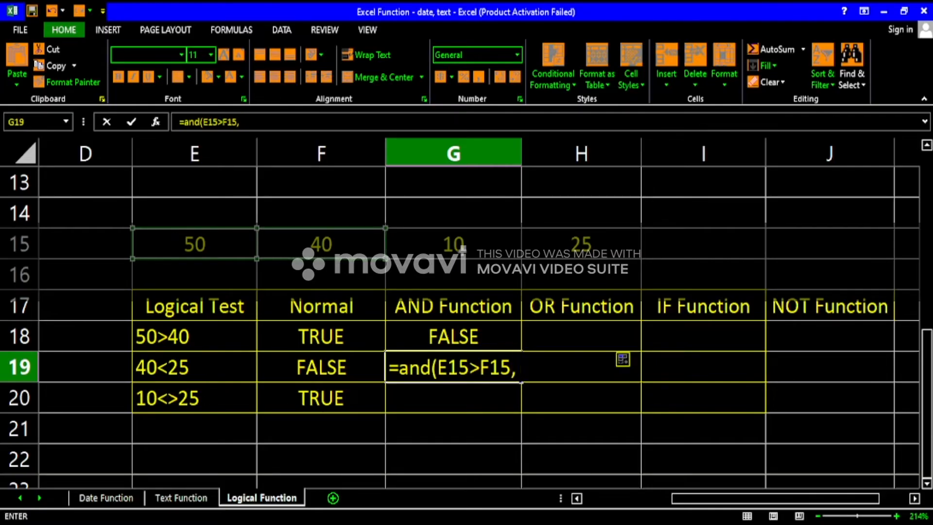
left_click(458, 250)
type("<>")
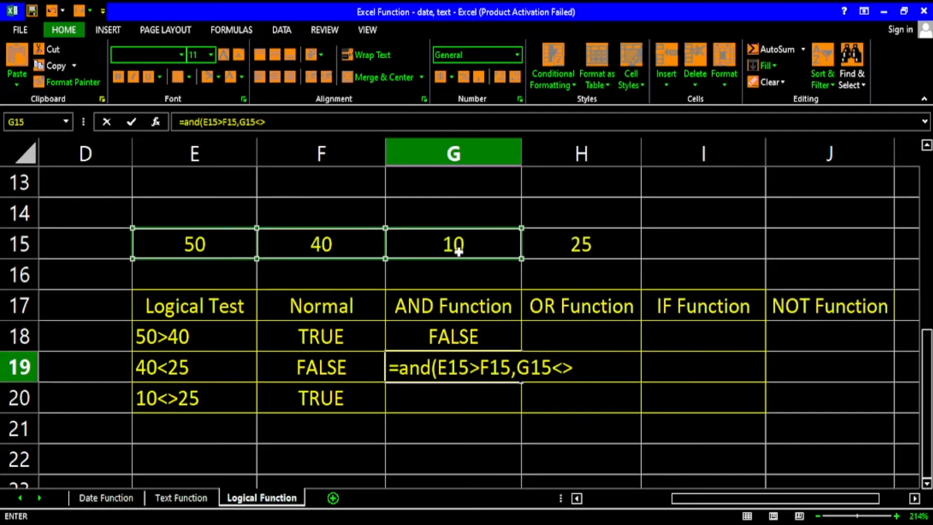
left_click(567, 244)
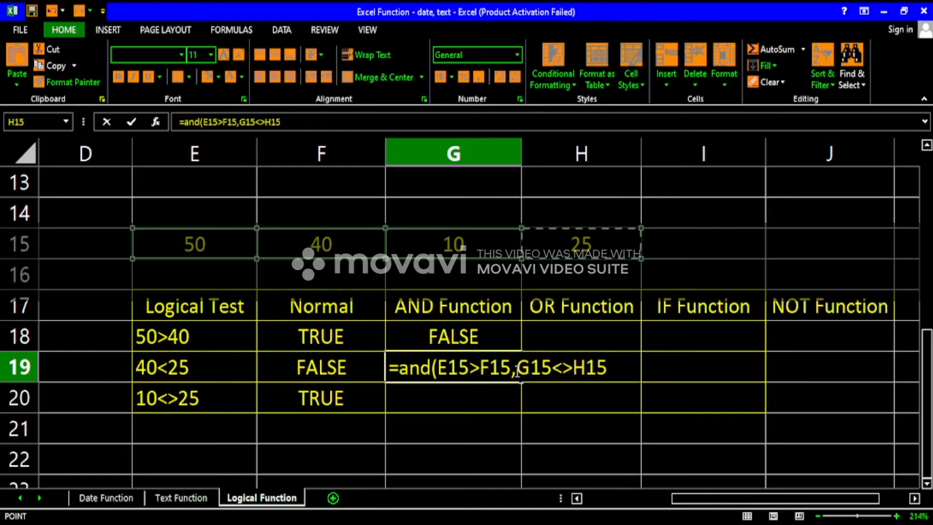
key("Return")
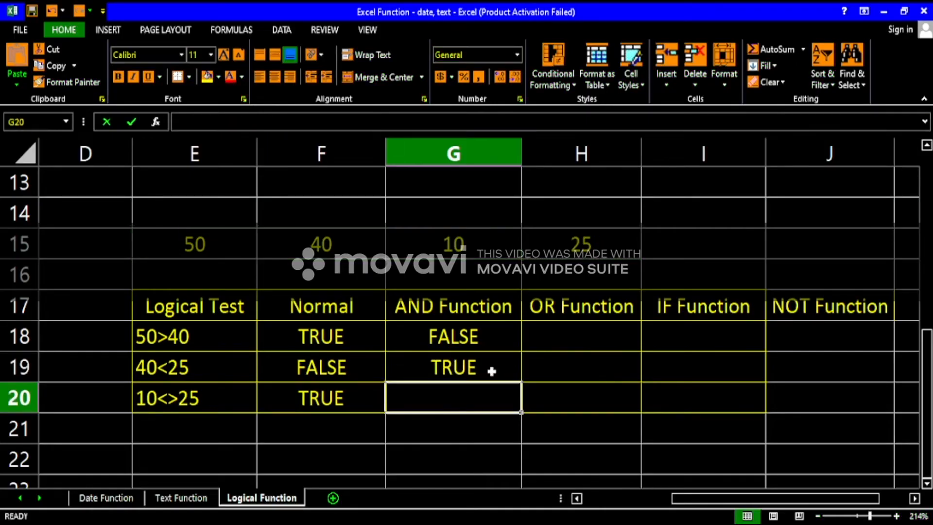
Compare the AND results in G18 and G19 with the AND Function truth table in rows 3 to 6.
left_click(493, 365)
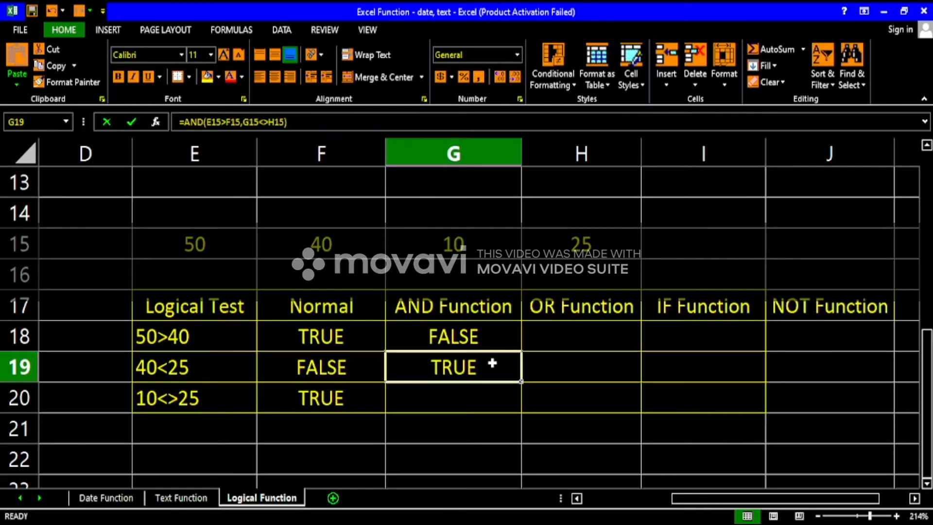
scroll(492, 364, "up", 4)
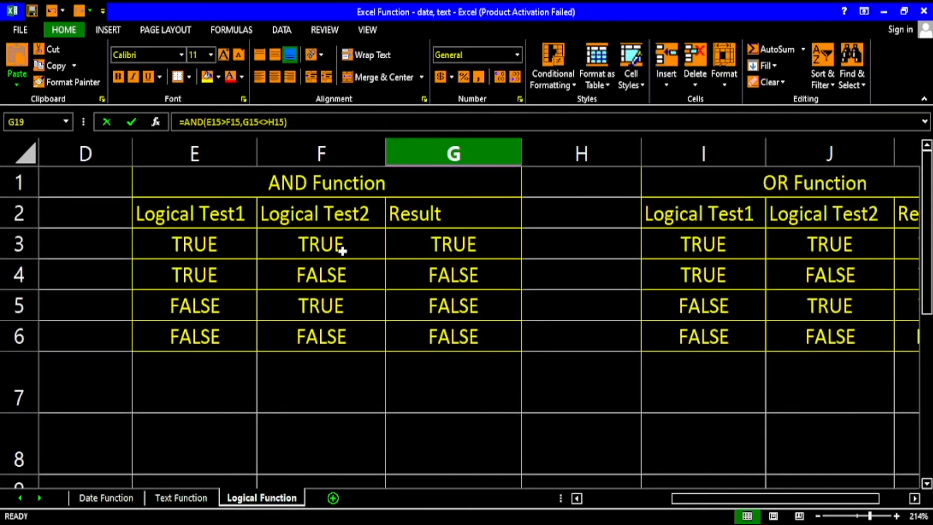
left_click(210, 243)
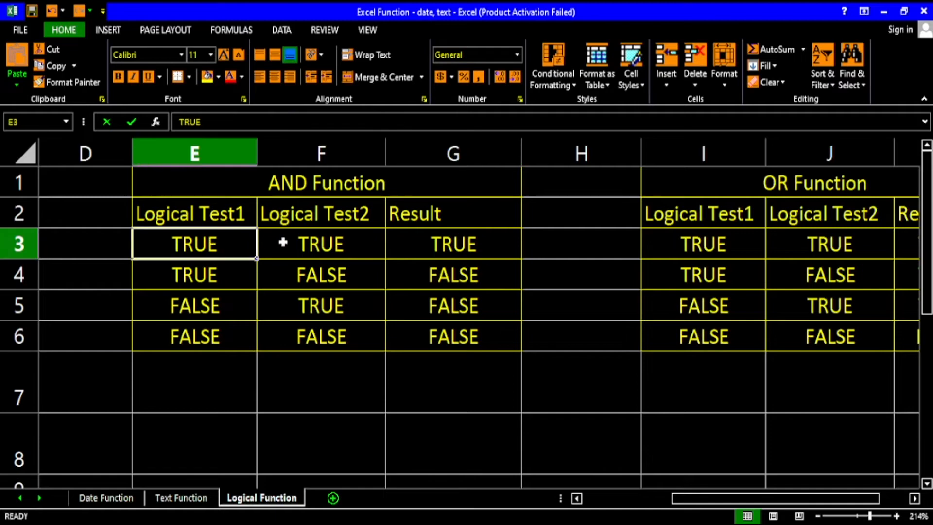
left_click(296, 243)
left_click(238, 244)
left_click(319, 244)
left_click(433, 246)
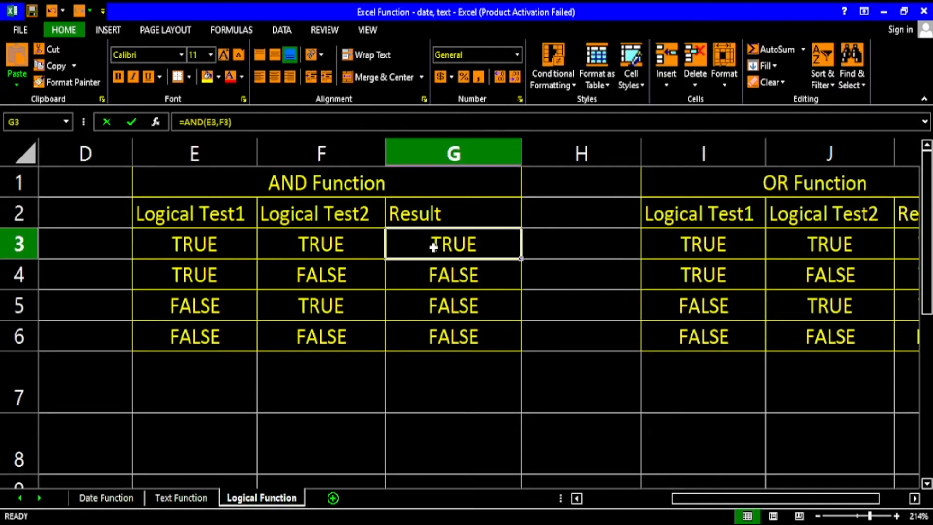
left_click(235, 249)
left_click(308, 274)
left_click(214, 309)
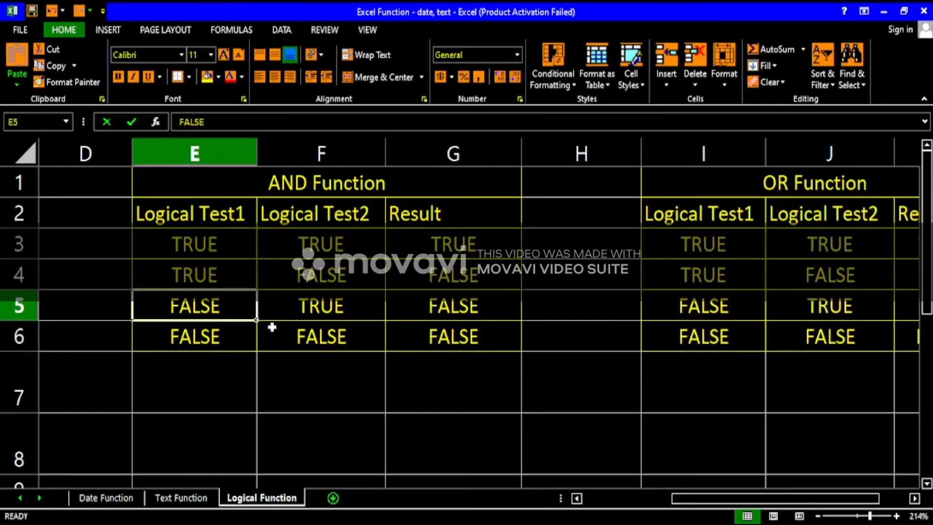
left_click(305, 341)
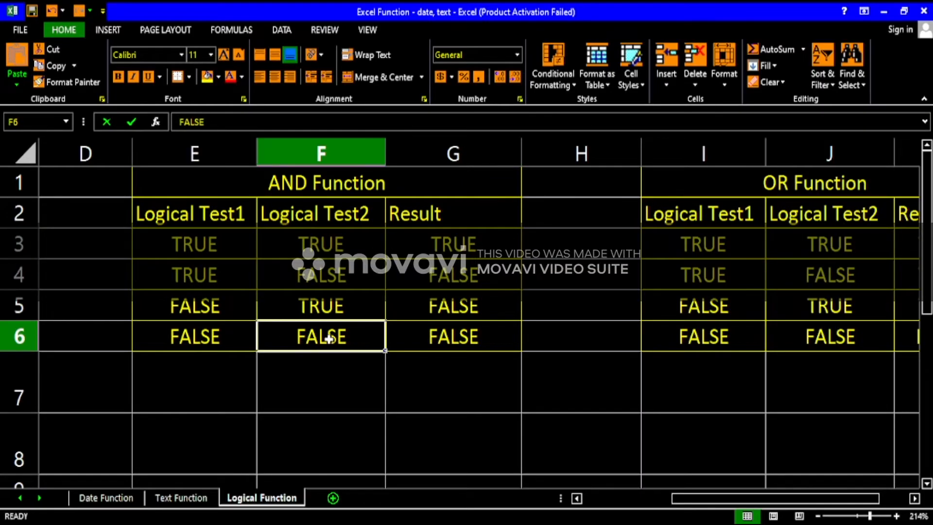
scroll(450, 345, "down", 6)
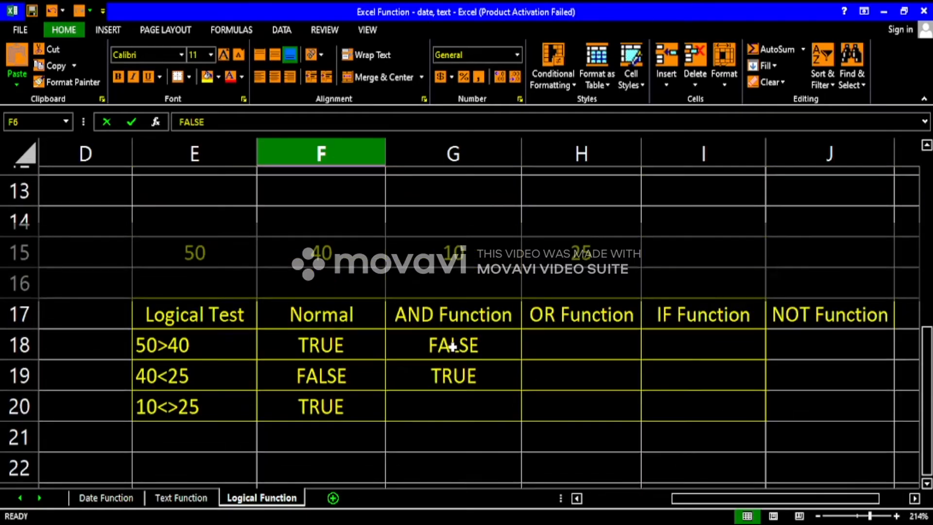
scroll(453, 349, "up", 2)
left_click(454, 367)
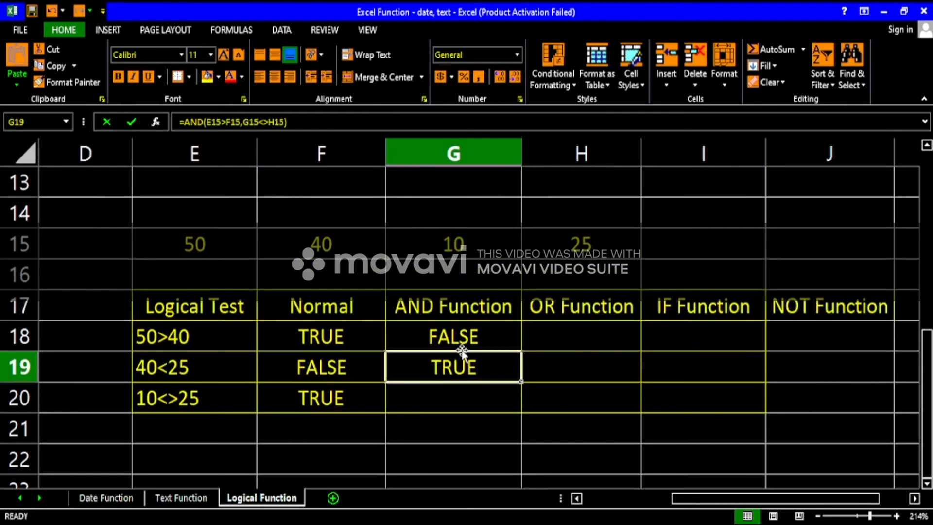
left_click(462, 339)
left_click(454, 306)
left_click(457, 338)
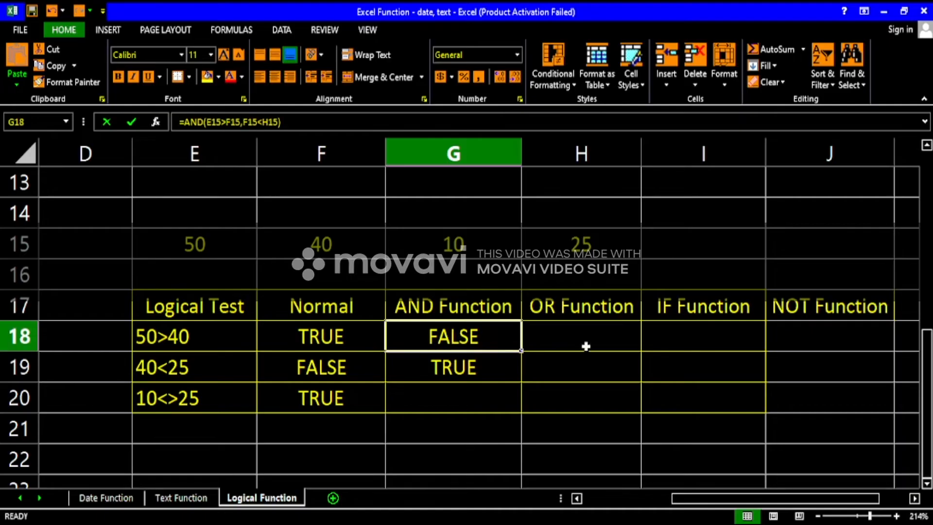
Start an OR formula in H18 with E15>F16 as its first condition.
left_click(586, 346)
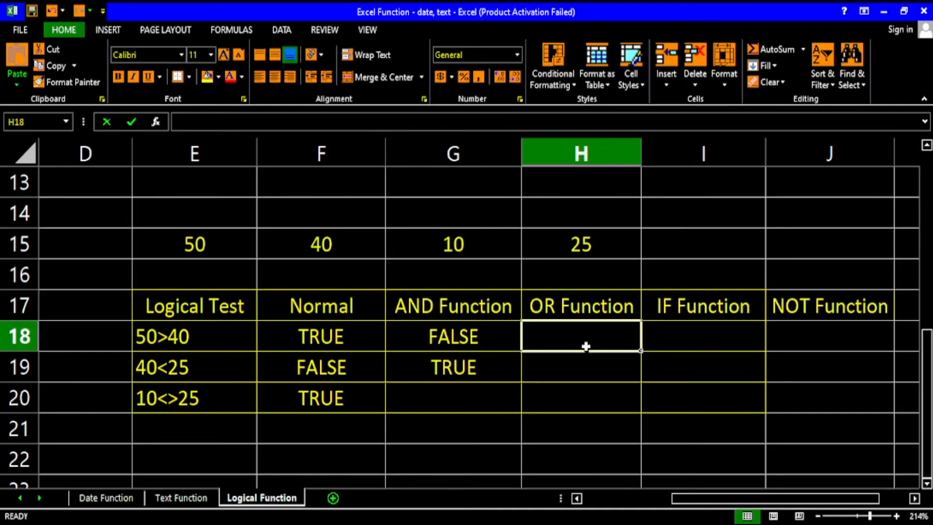
type("=or")
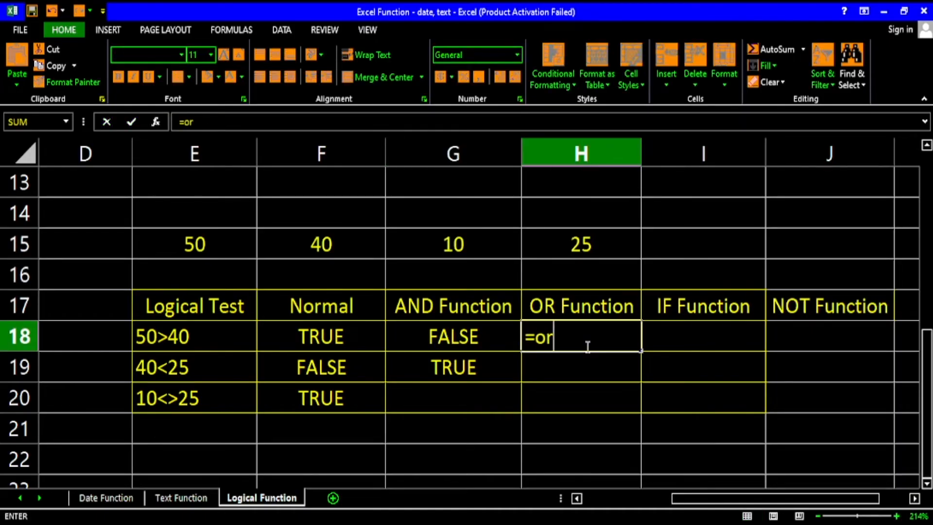
type("(")
left_click(213, 251)
type(">")
left_click(302, 262)
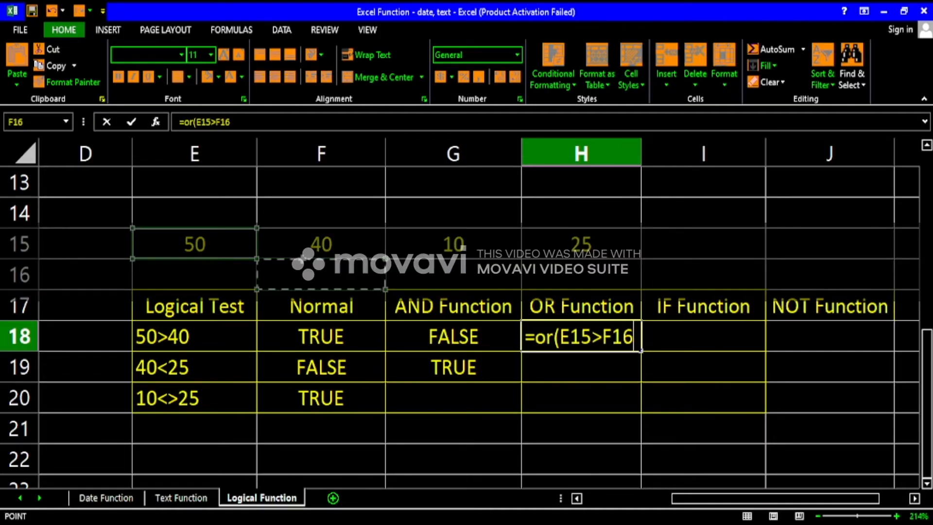
type(",")
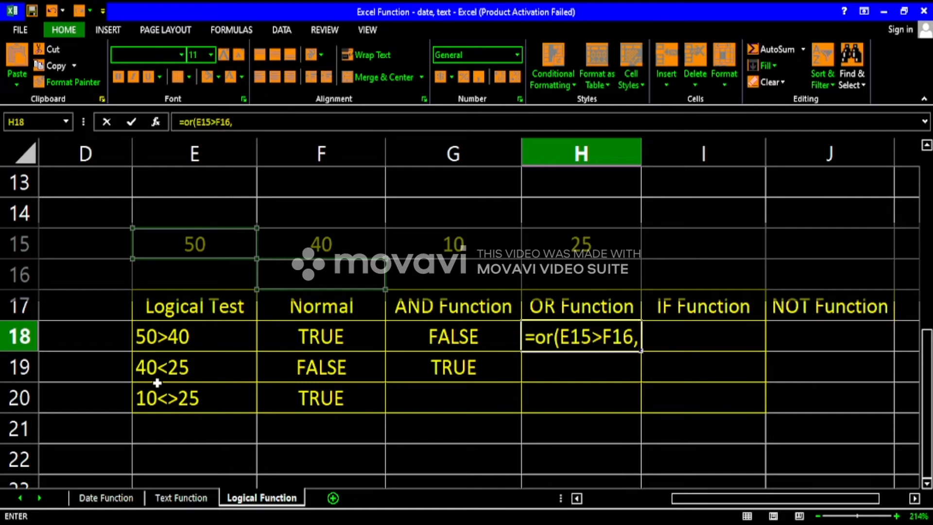
Begin the OR formula's second condition with F15 and correct the first condition to E15>F15.
left_click(349, 245)
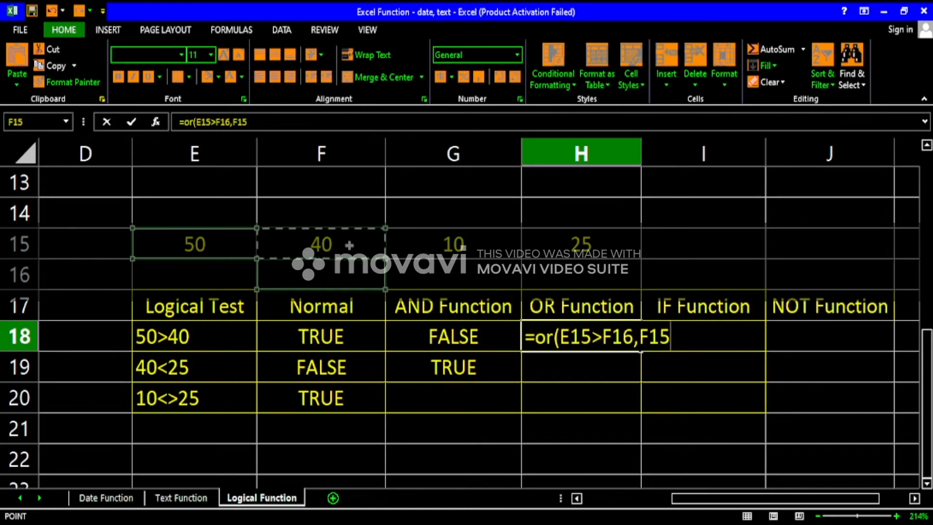
left_click(628, 341)
key("BackSpace")
type("5")
key("Right")
key("Right")
key("Right")
key("Right")
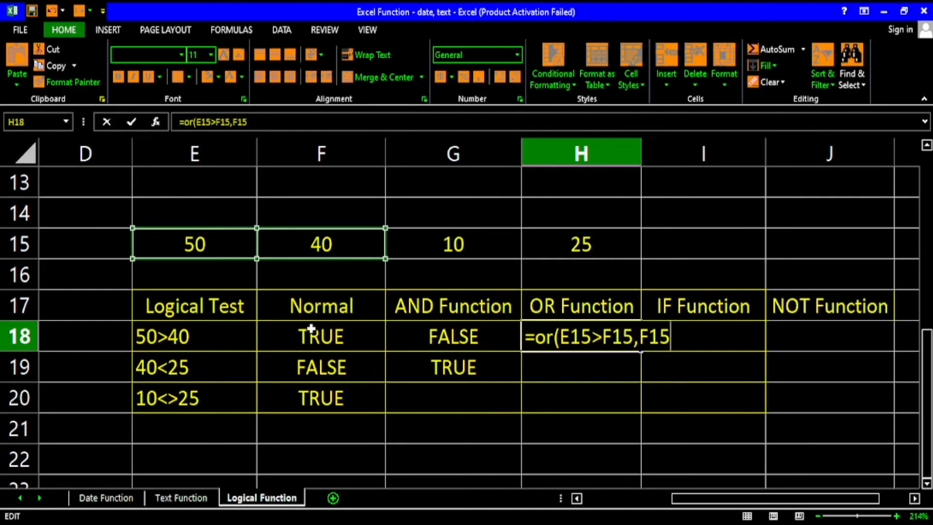
Complete the H18 formula as =OR(E15>F15,F15<H15), checking it against the OR Function truth table.
type("<")
left_click(539, 253)
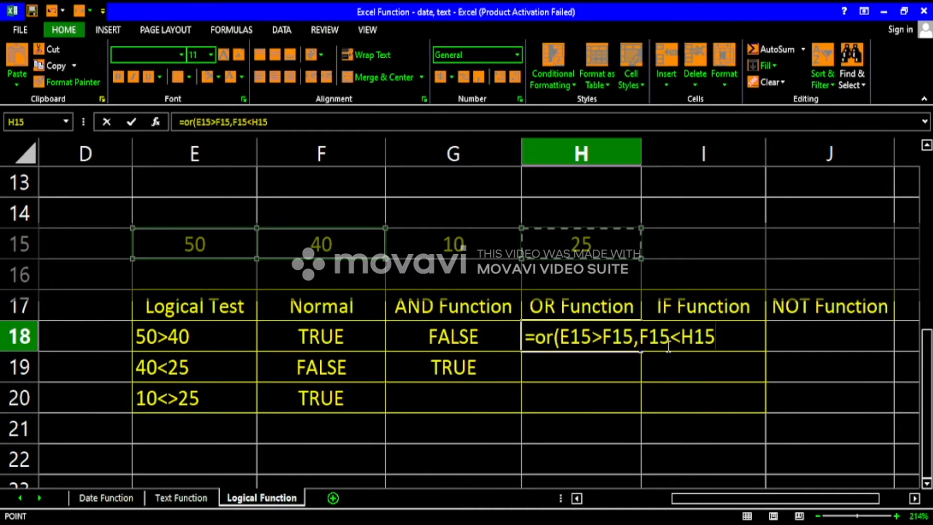
scroll(665, 347, "up", 4)
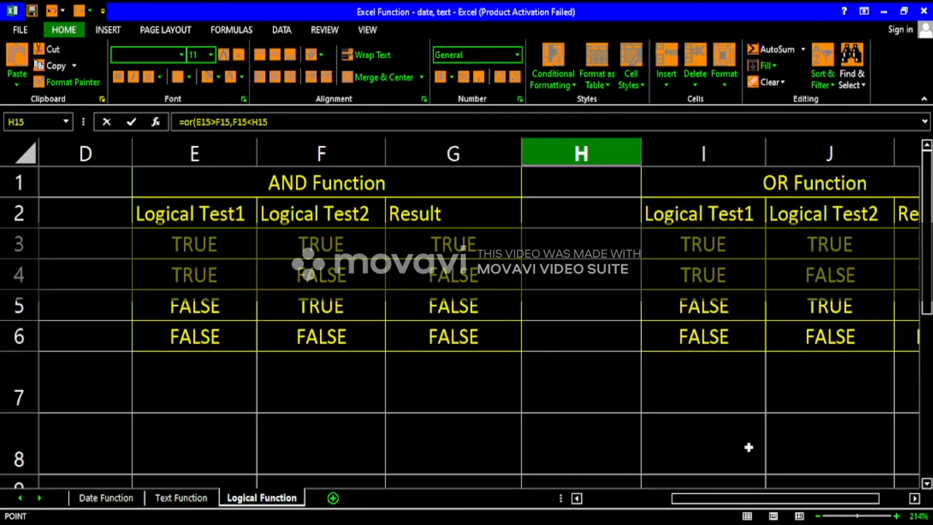
left_click_drag(740, 500, 784, 501)
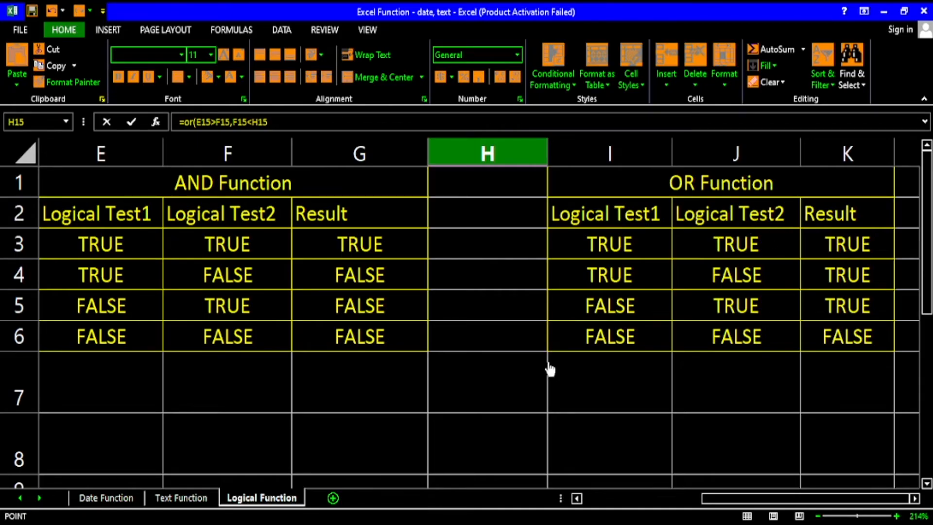
scroll(547, 371, "down", 4)
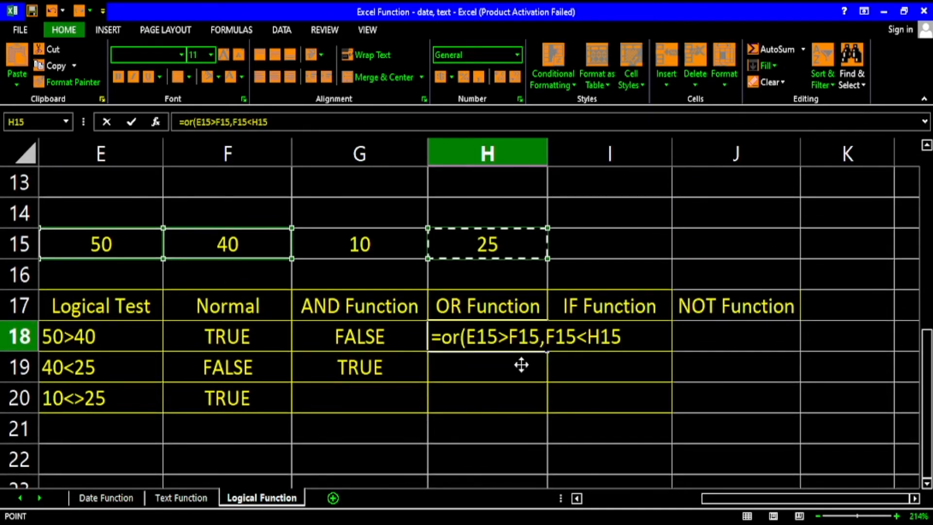
key("Return")
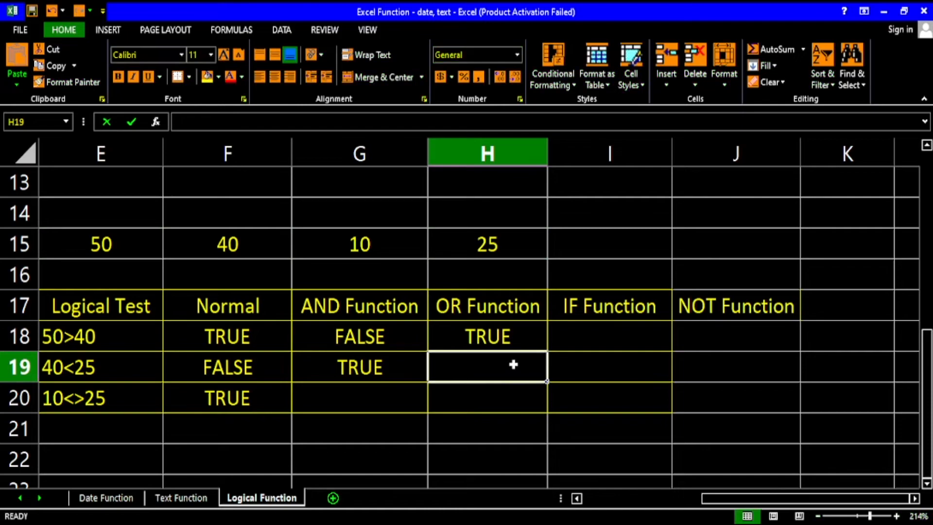
left_click(507, 343)
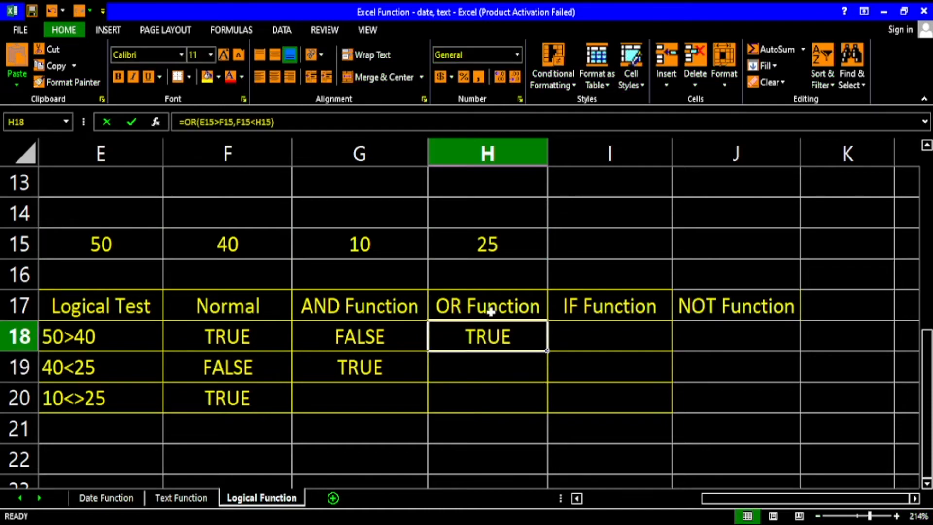
double_click(496, 336)
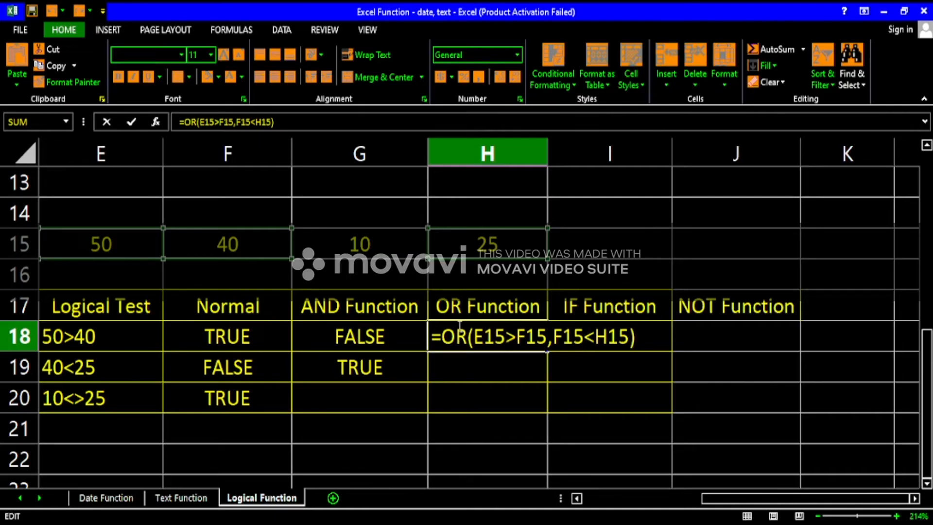
left_click_drag(467, 337, 449, 338)
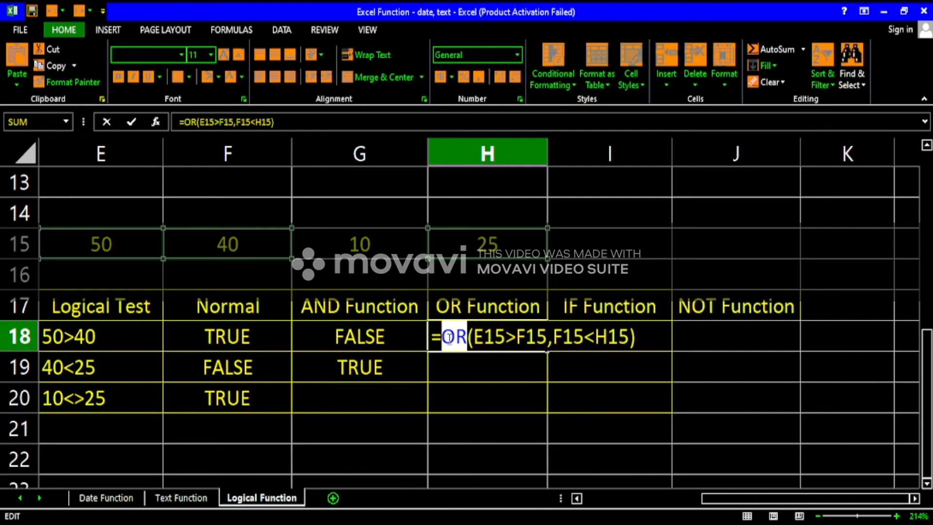
key("Return")
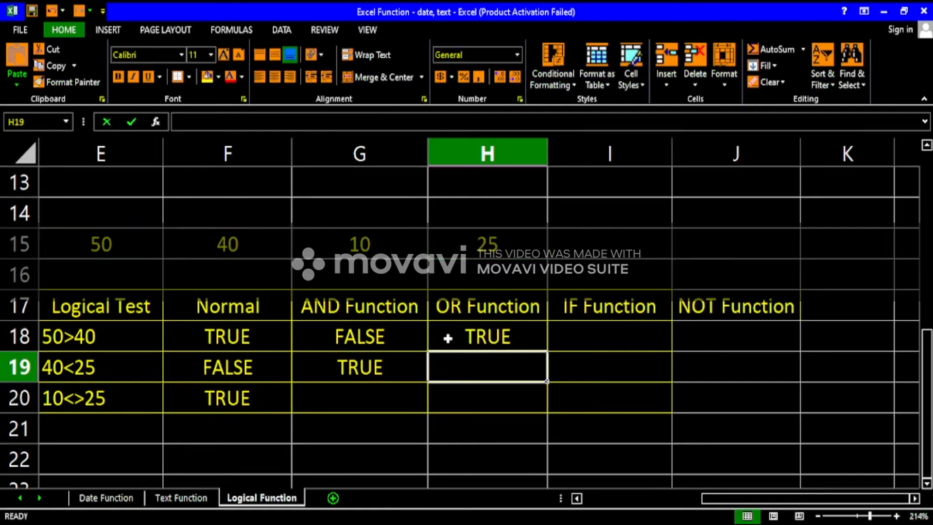
left_click(475, 338)
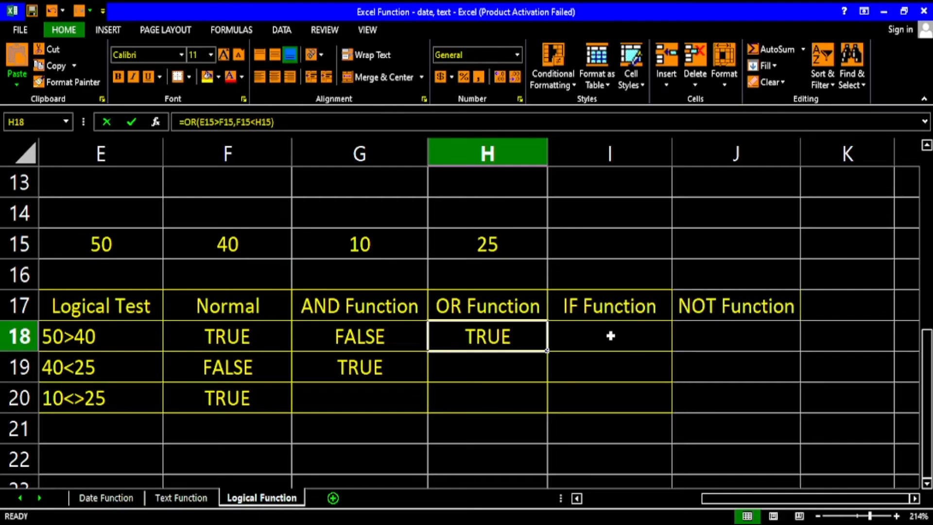
Widen the IF Function column and start a formula in J18 under NOT Function.
left_click_drag(671, 151, 724, 160)
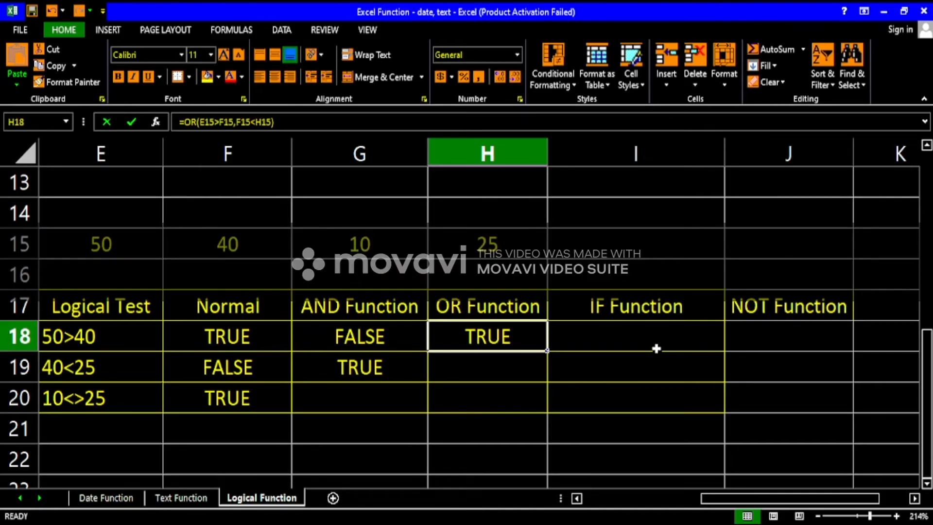
left_click(765, 350)
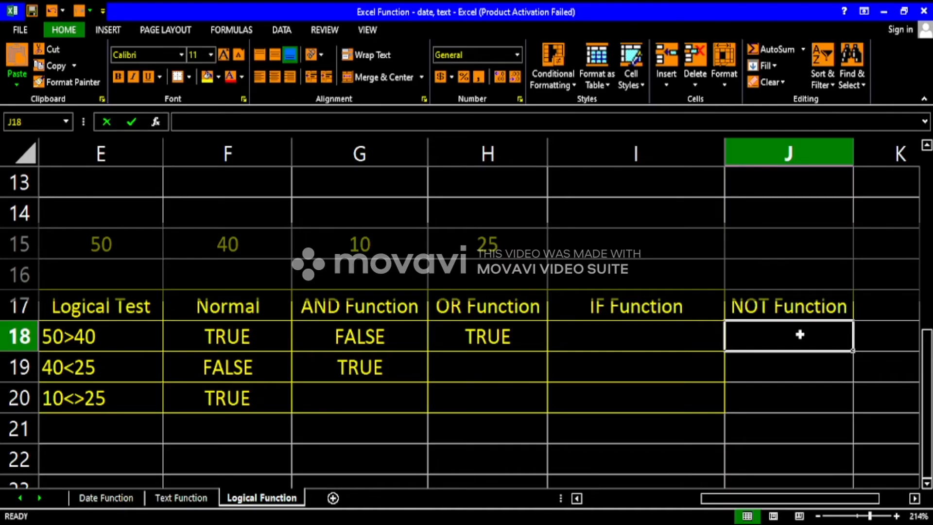
type("=")
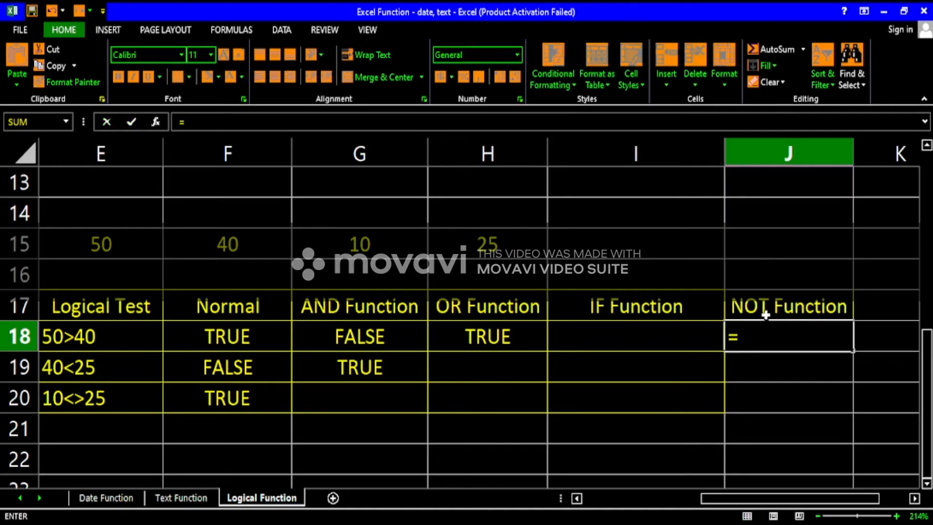
left_click(254, 333)
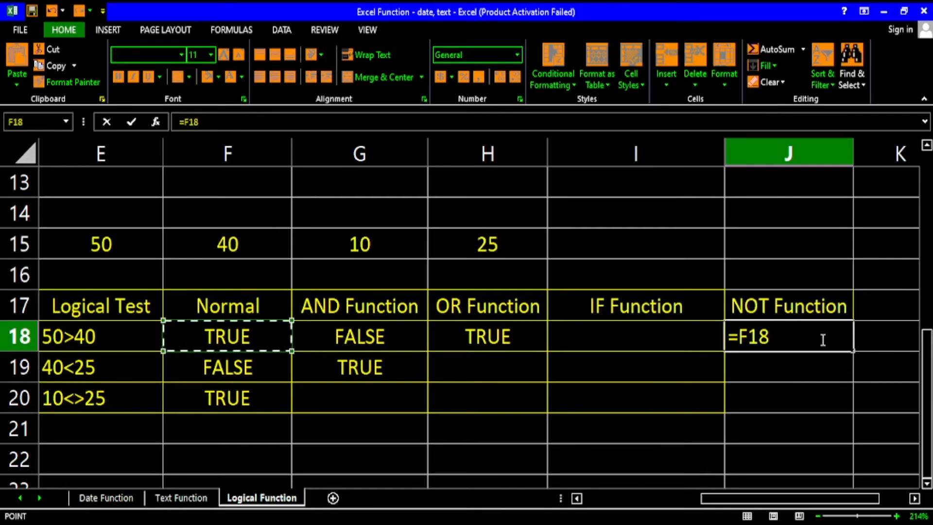
key("BackSpace")
key("BackSpace")
key("BackSpace")
Complete the J18 formula as =NOT(F18) to reverse the 50>40 result.
type("not(")
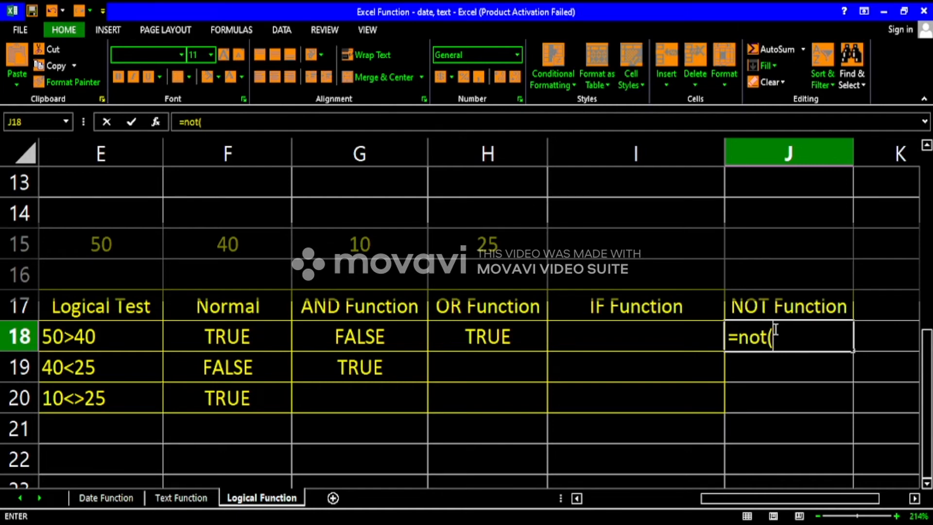
left_click(228, 335)
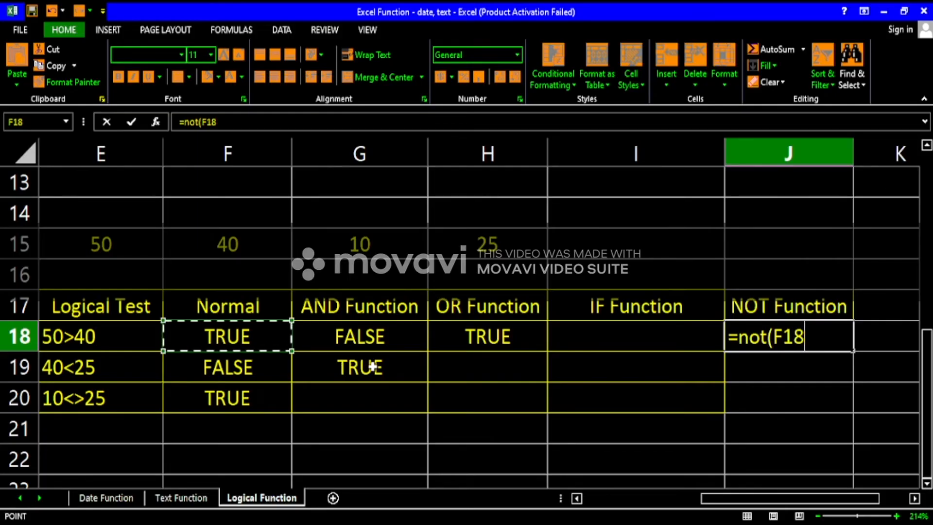
key("Return")
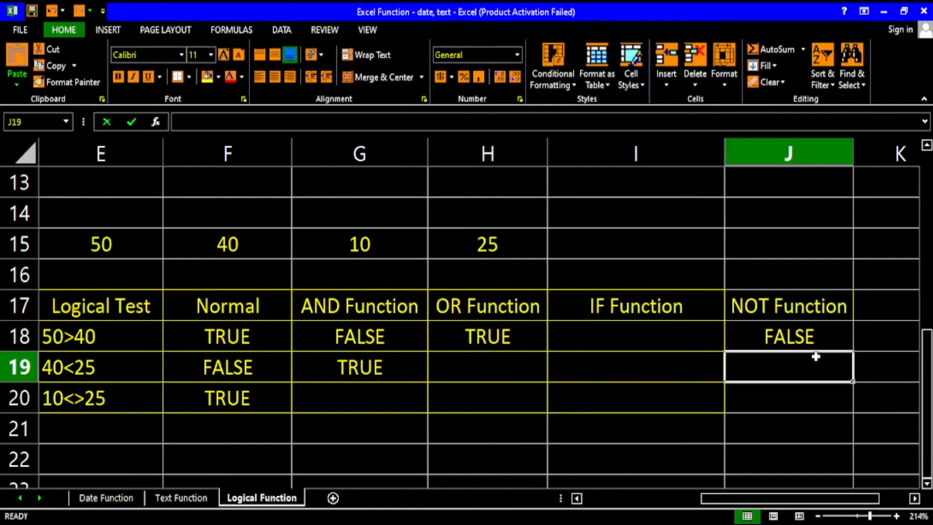
Enter the formula =NOT(F19) in J19 to reverse the 40<25 result.
type("=not(")
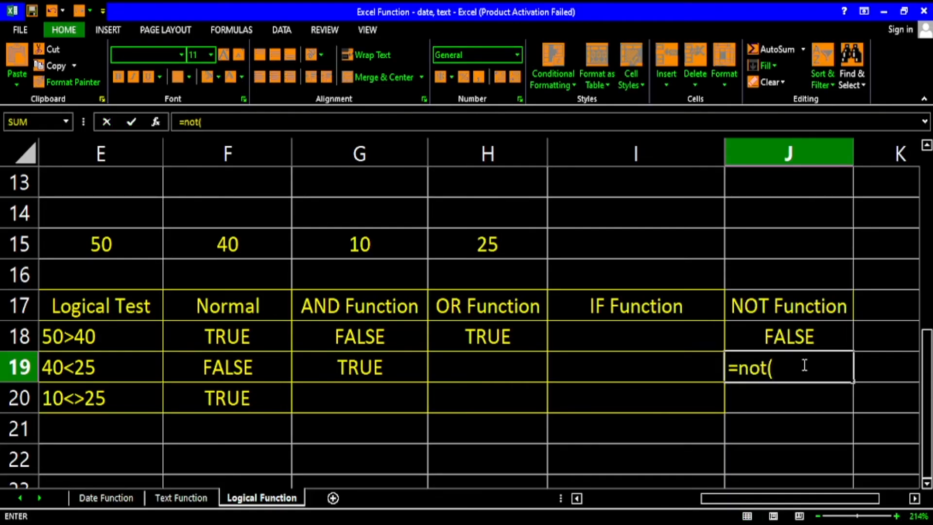
left_click(268, 374)
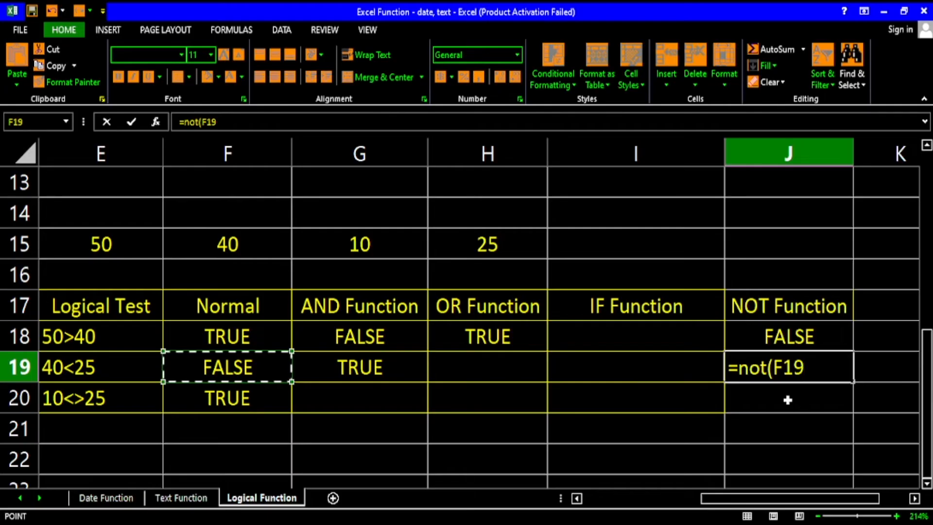
type(")")
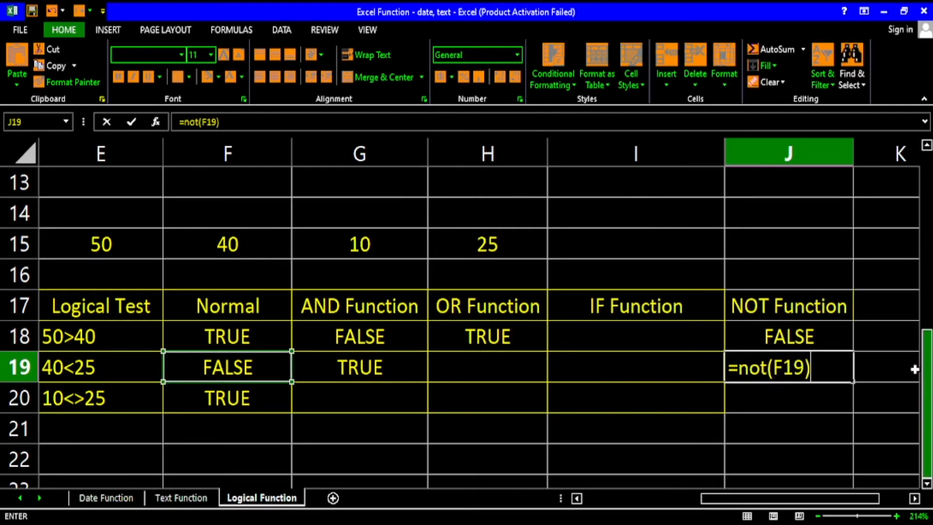
key("Return")
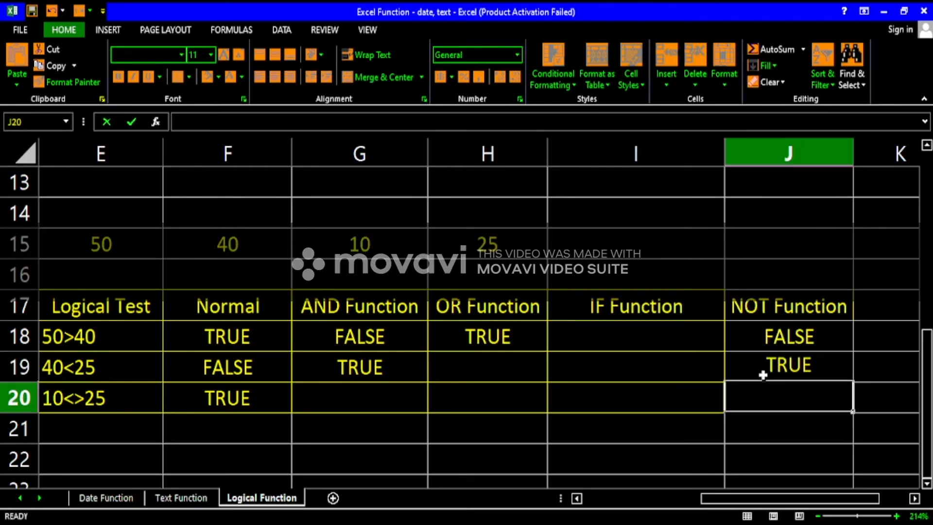
Compare the Normal results in F18:F20 with the NOT Function results in J18 and J19.
left_click(226, 341)
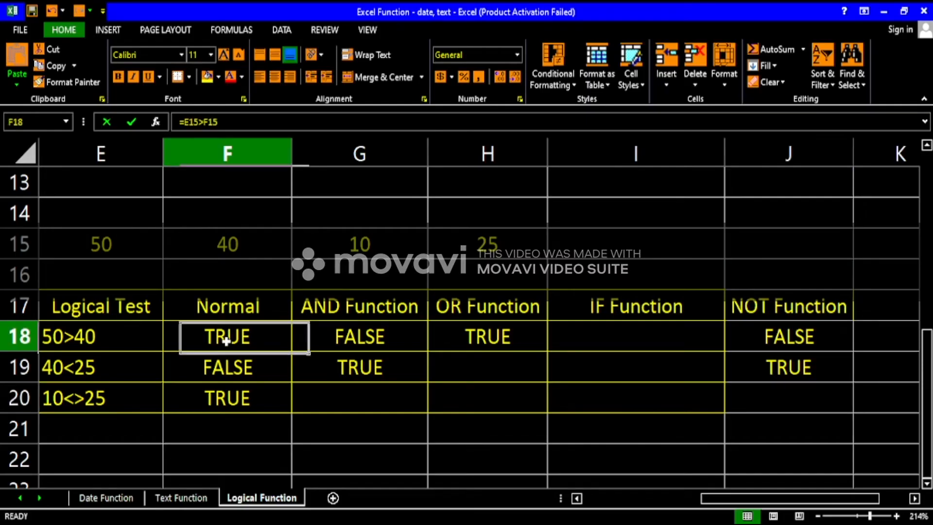
left_click(227, 374)
left_click(228, 393)
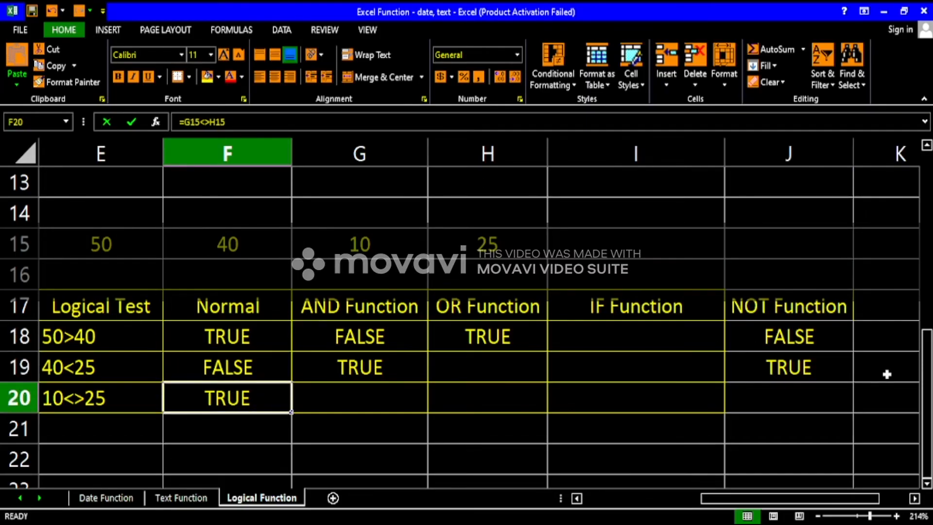
left_click(818, 340)
left_click(802, 311)
left_click(800, 333)
left_click(794, 365)
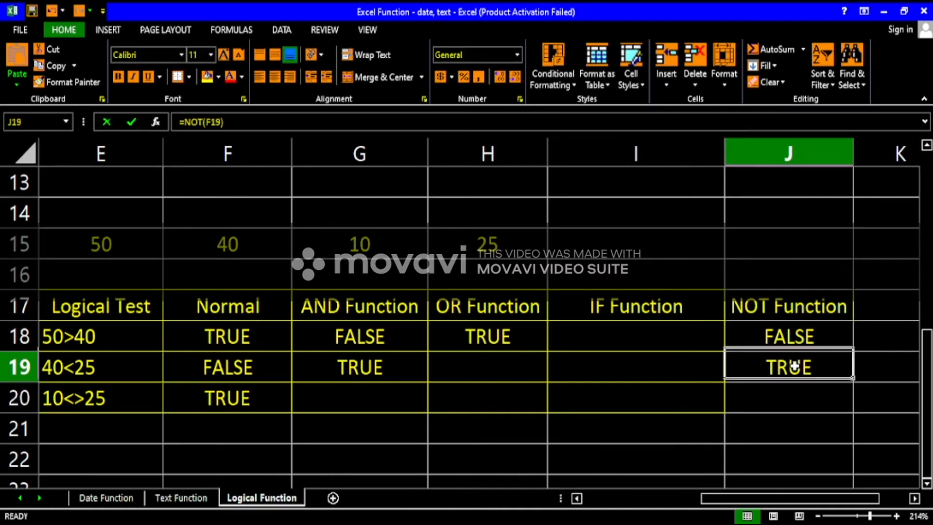
left_click(795, 394)
left_click(787, 365)
left_click(790, 336)
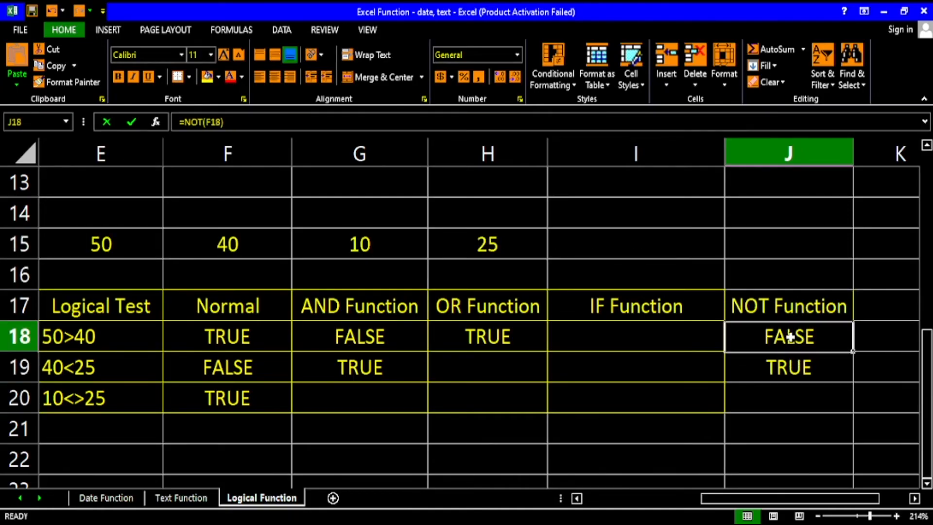
Widen column I and start an IF formula in I18 with the condition E15>F15.
left_click_drag(724, 155, 801, 154)
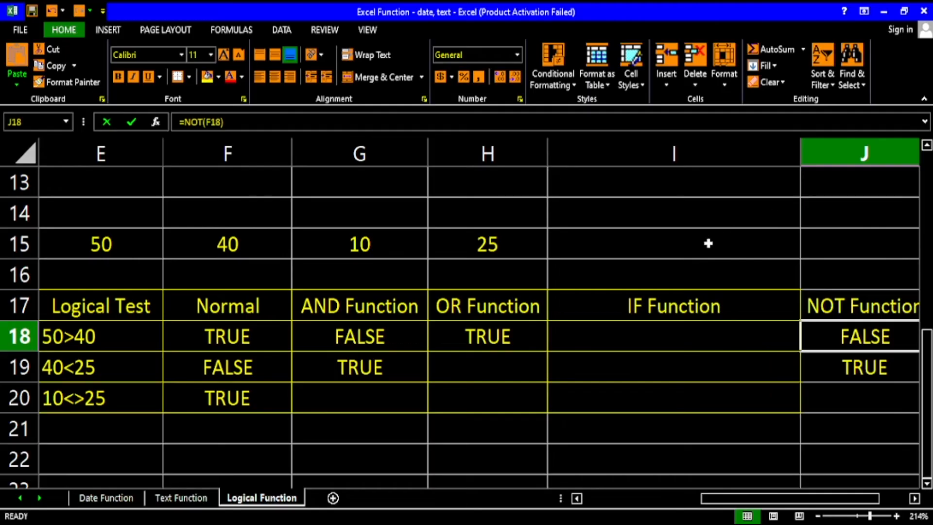
left_click(614, 336)
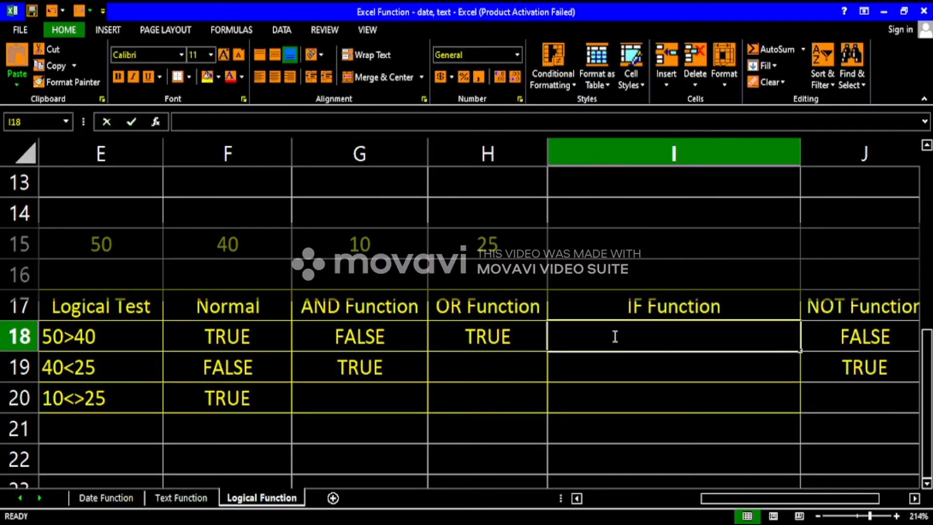
double_click(615, 336)
type("=")
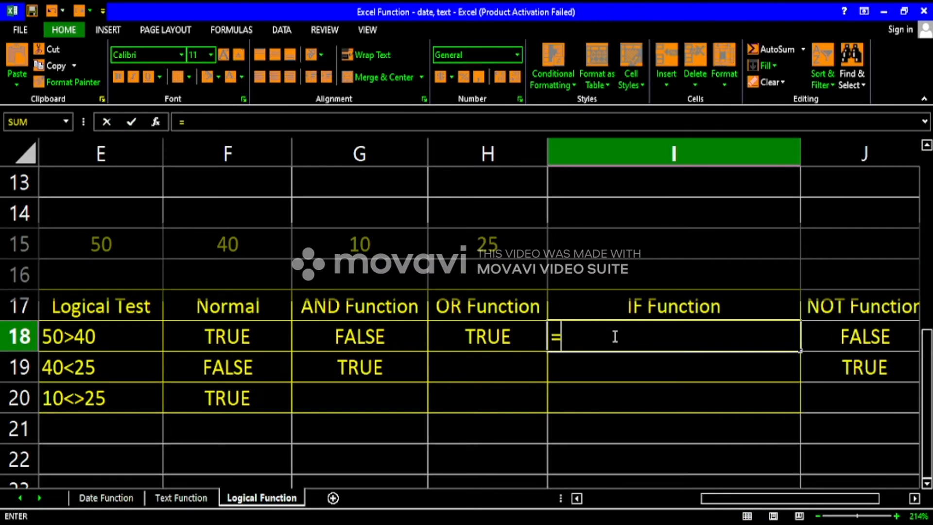
type("if(")
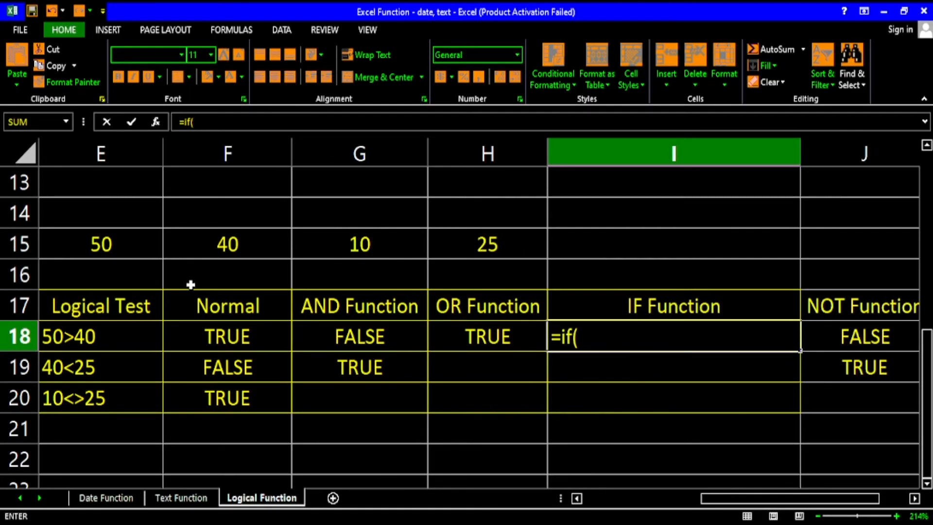
left_click(121, 244)
type(">")
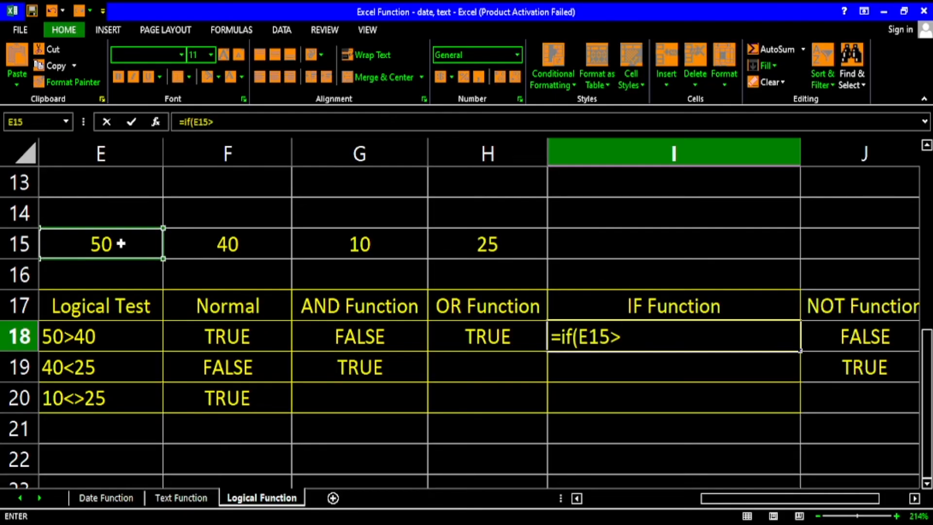
left_click(240, 246)
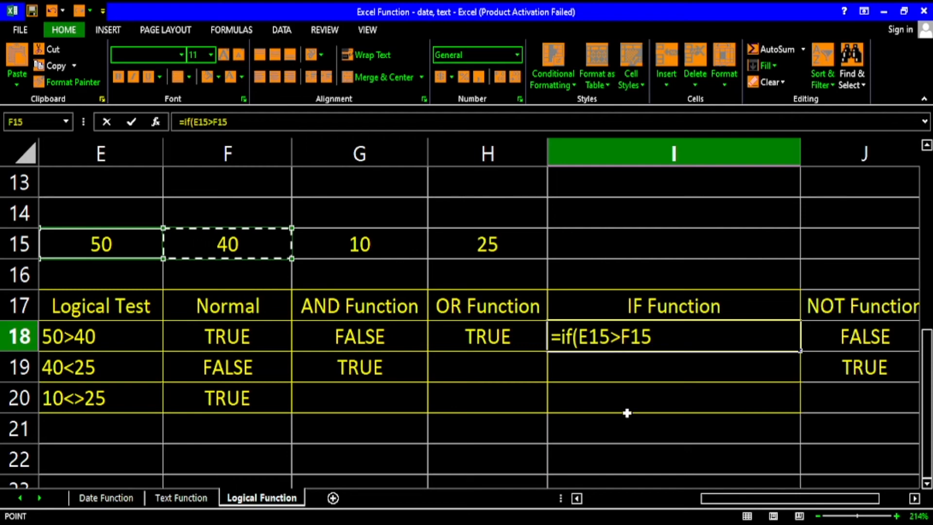
type(",")
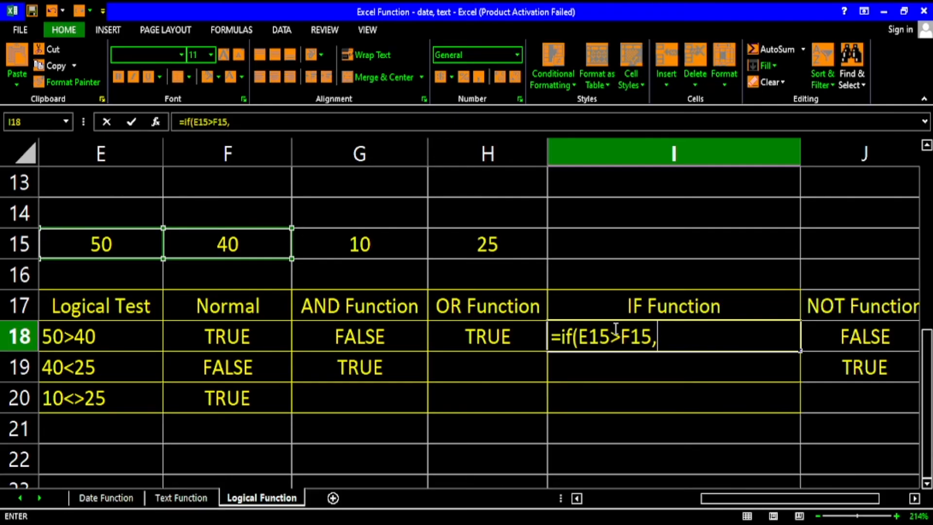
Complete the I18 IF formula with "Congrats" as the true result and "Sorry" as the false result.
type("\"Con")
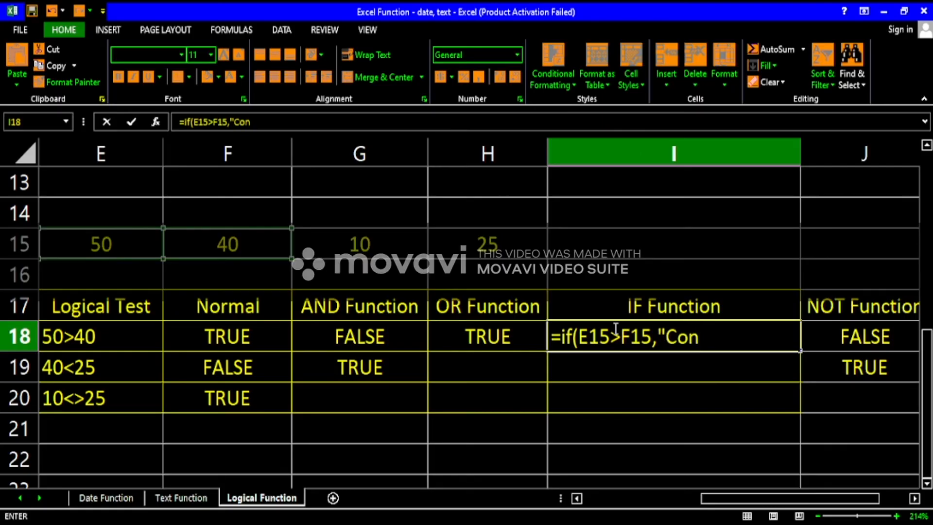
type("grats")
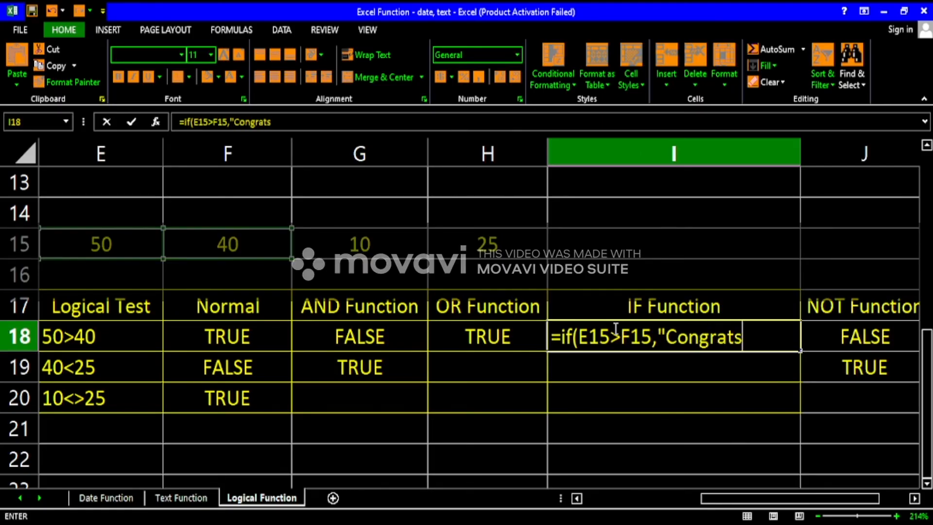
type("\",")
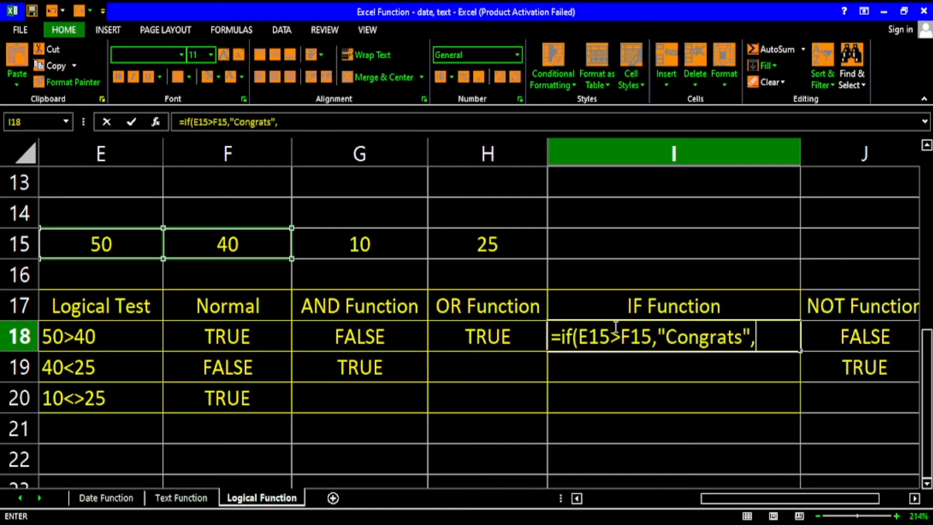
type("\"")
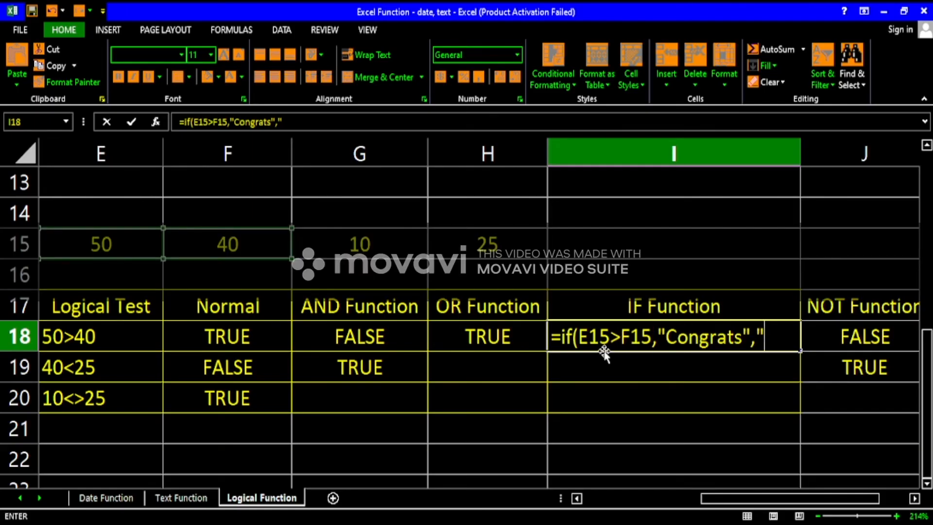
type("Sorry\"")
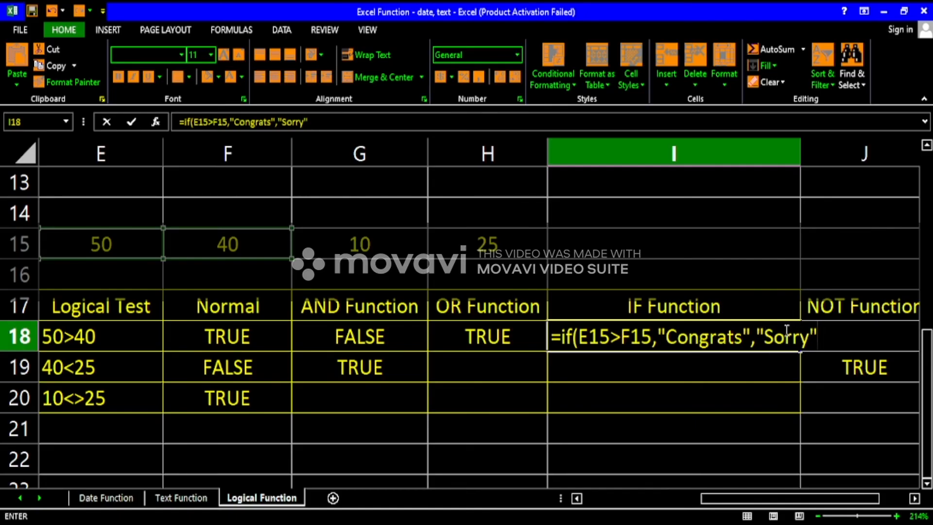
key("Return")
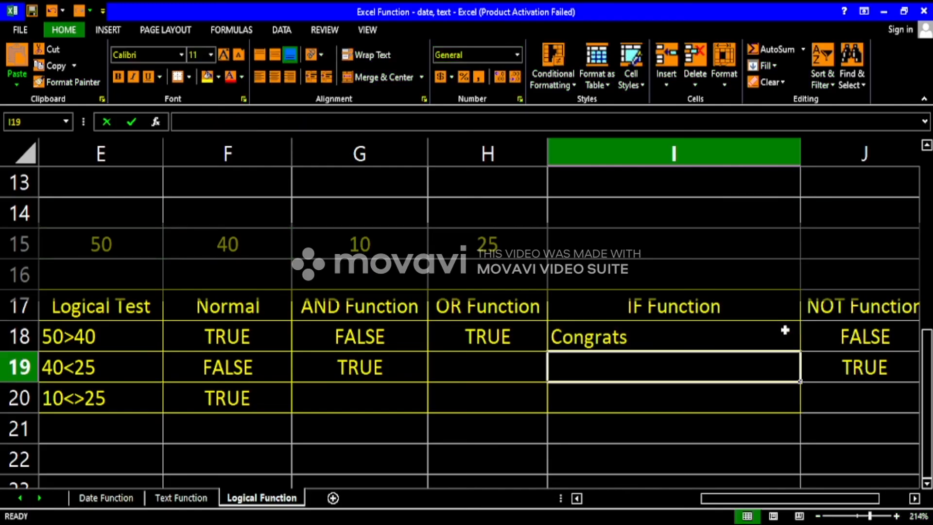
Examine the condition and the "Congrats" argument in the I18 IF formula.
left_click(741, 332)
double_click(720, 335)
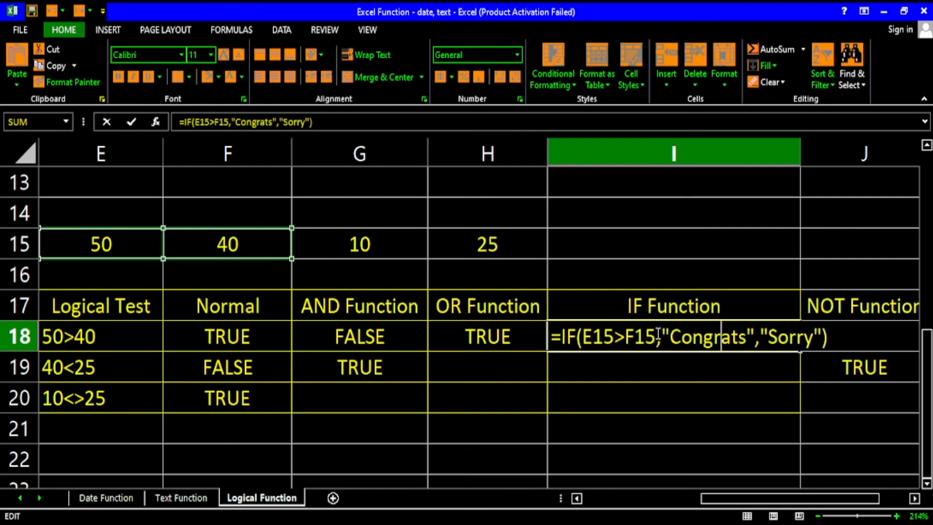
left_click_drag(658, 335, 582, 335)
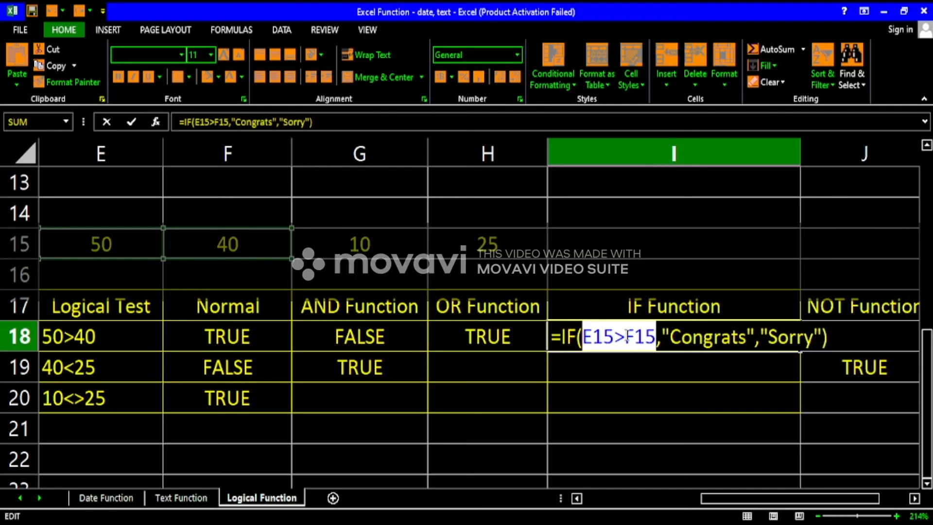
left_click_drag(667, 337, 756, 341)
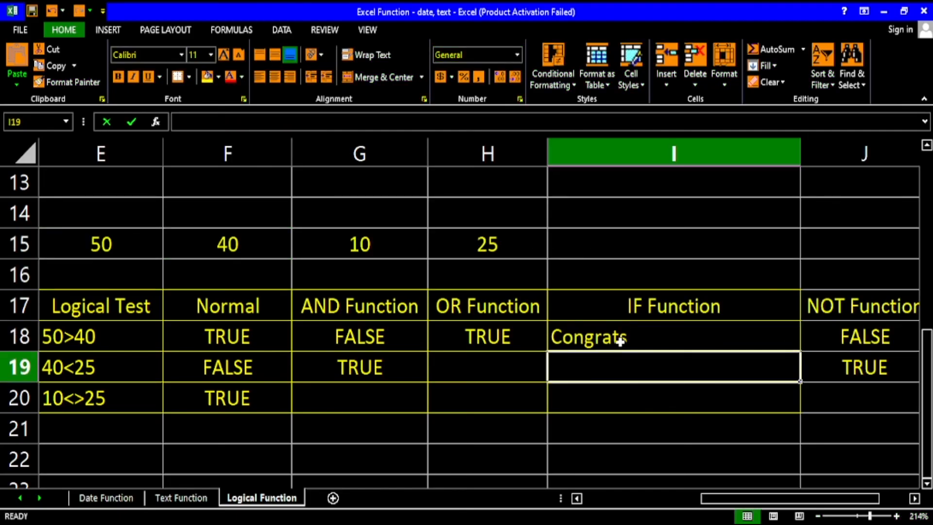
Change the condition in the I18 IF formula to E15=F15, keeping both text results.
double_click(620, 342)
left_click(656, 341)
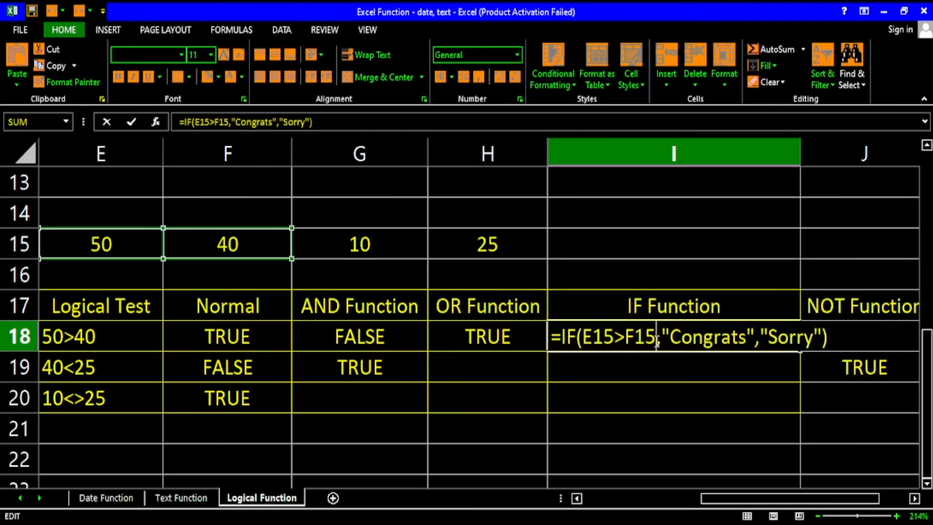
key("Left")
type("<")
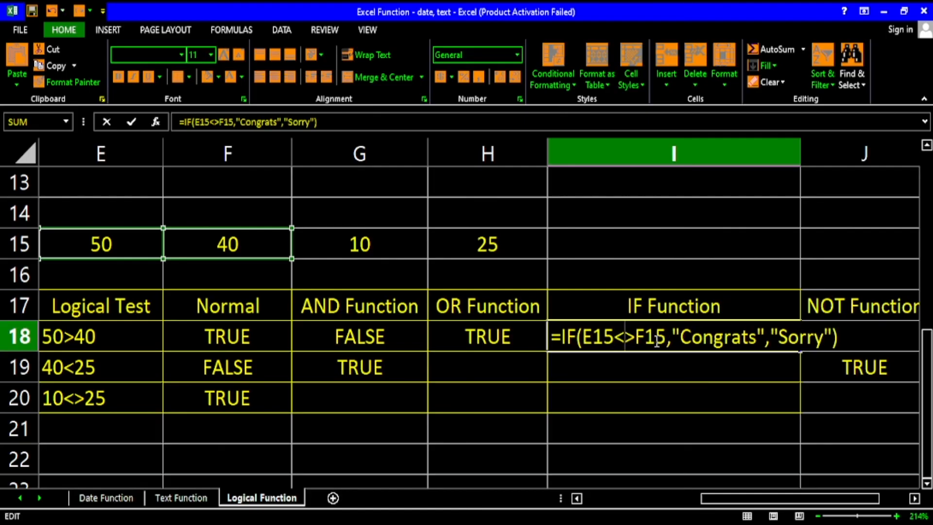
key("BackSpace")
key("Delete")
type("=")
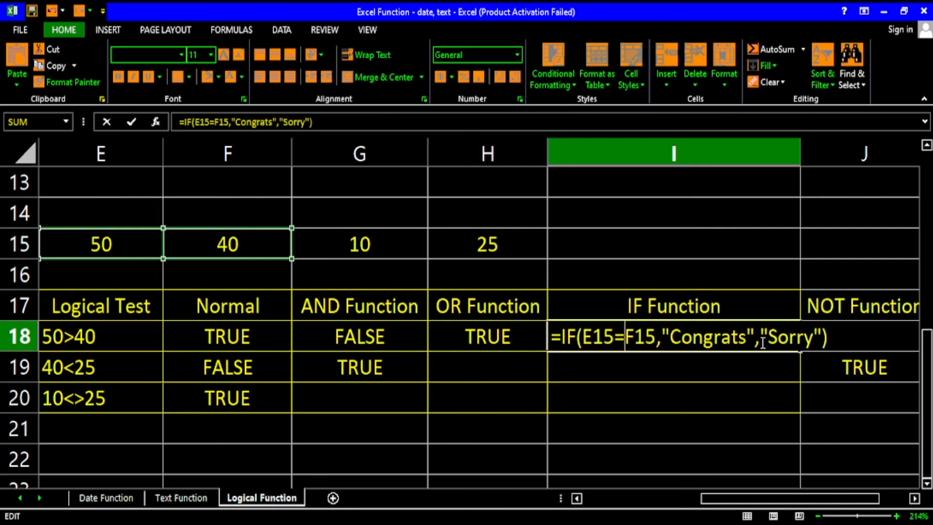
key("Return")
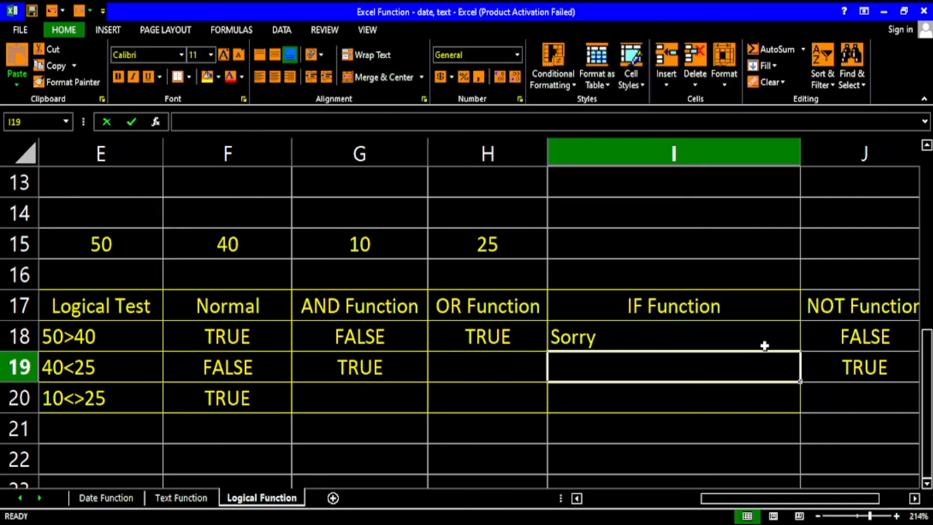
Examine the "Sorry" and "Congrats" arguments of the I18 IF formula against its condition.
left_click(636, 341)
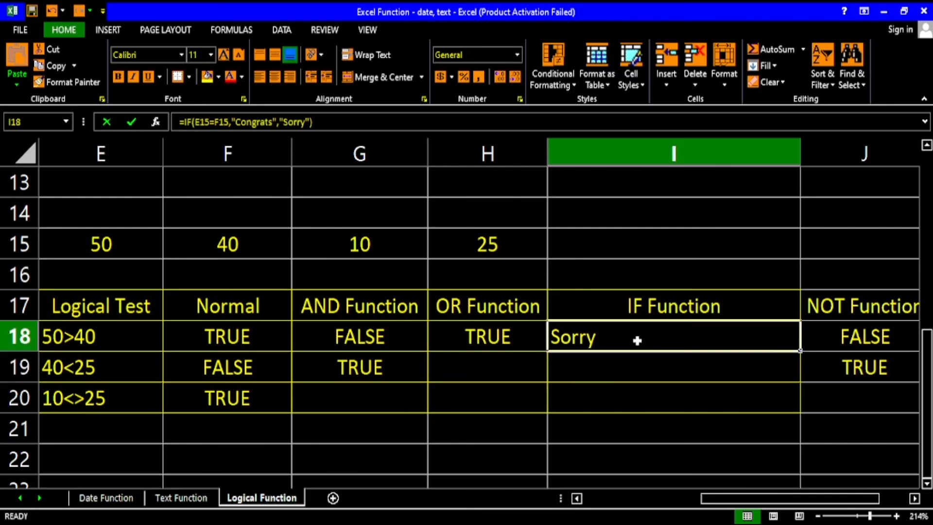
double_click(637, 341)
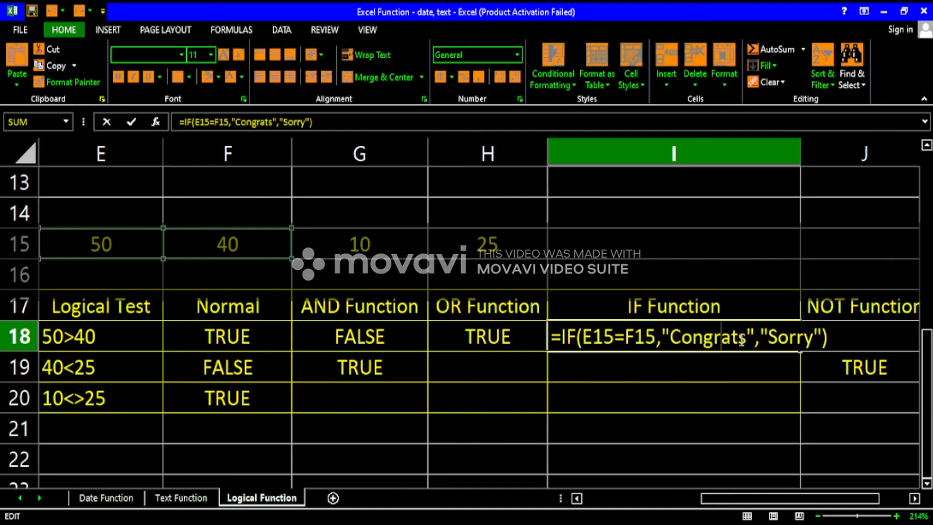
left_click_drag(760, 338, 824, 342)
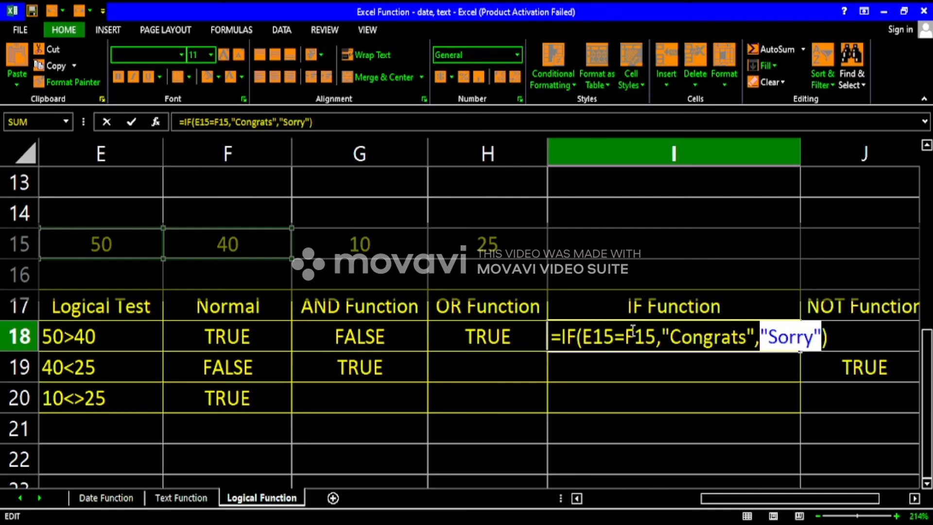
key("Return")
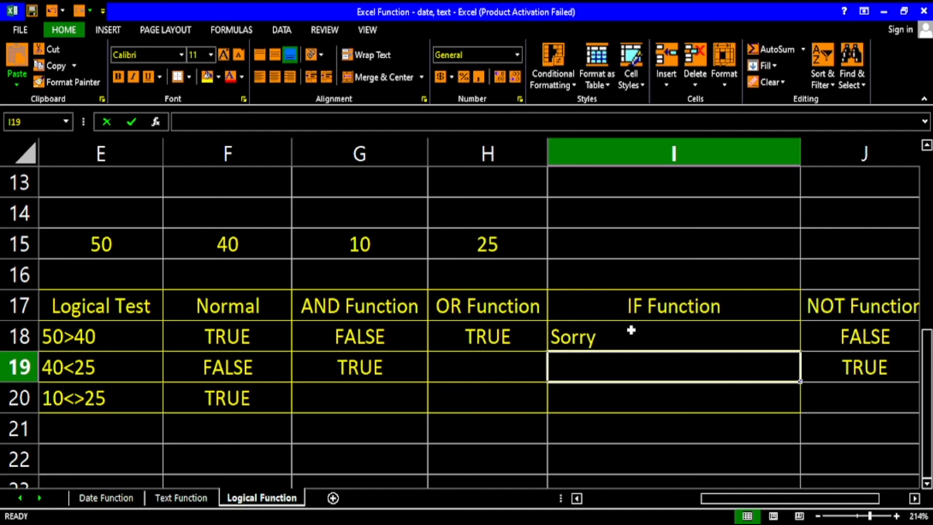
left_click(631, 330)
double_click(631, 330)
left_click_drag(661, 336, 754, 338)
left_click(722, 340)
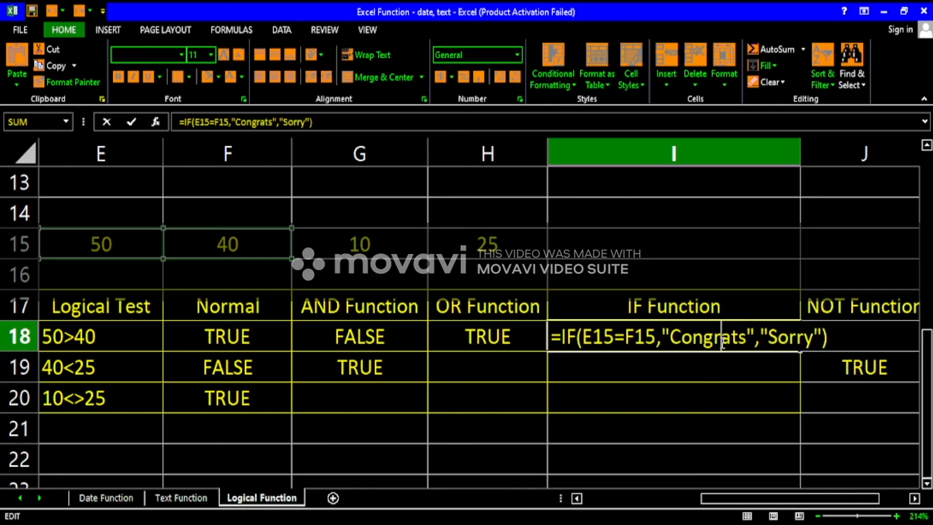
left_click(796, 340)
key("Return")
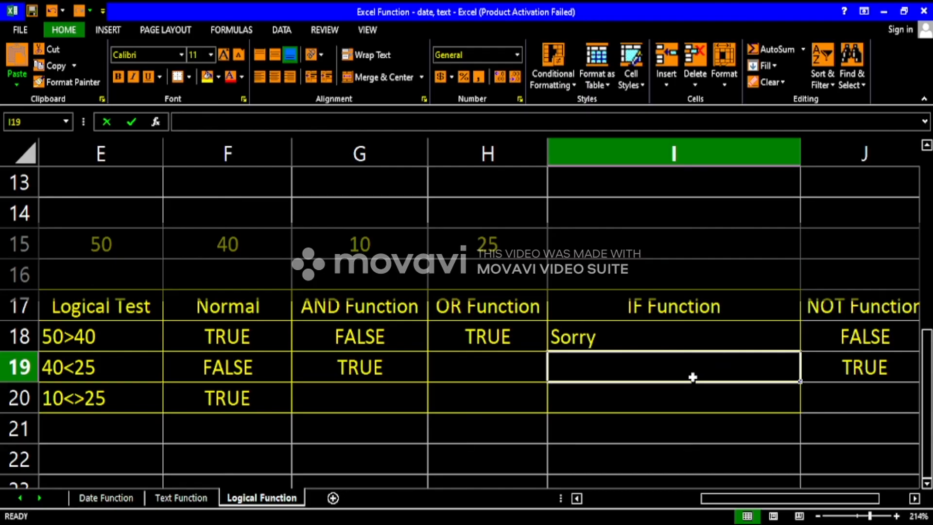
left_click(637, 343)
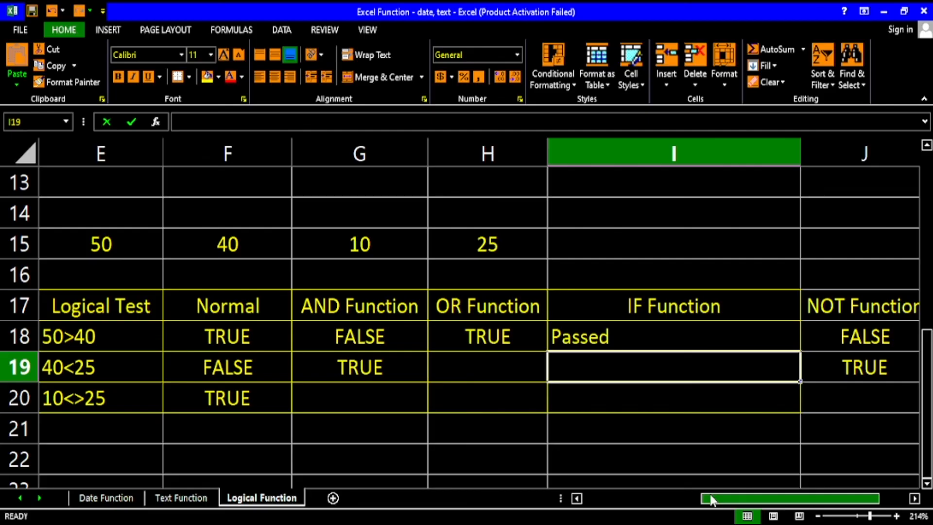